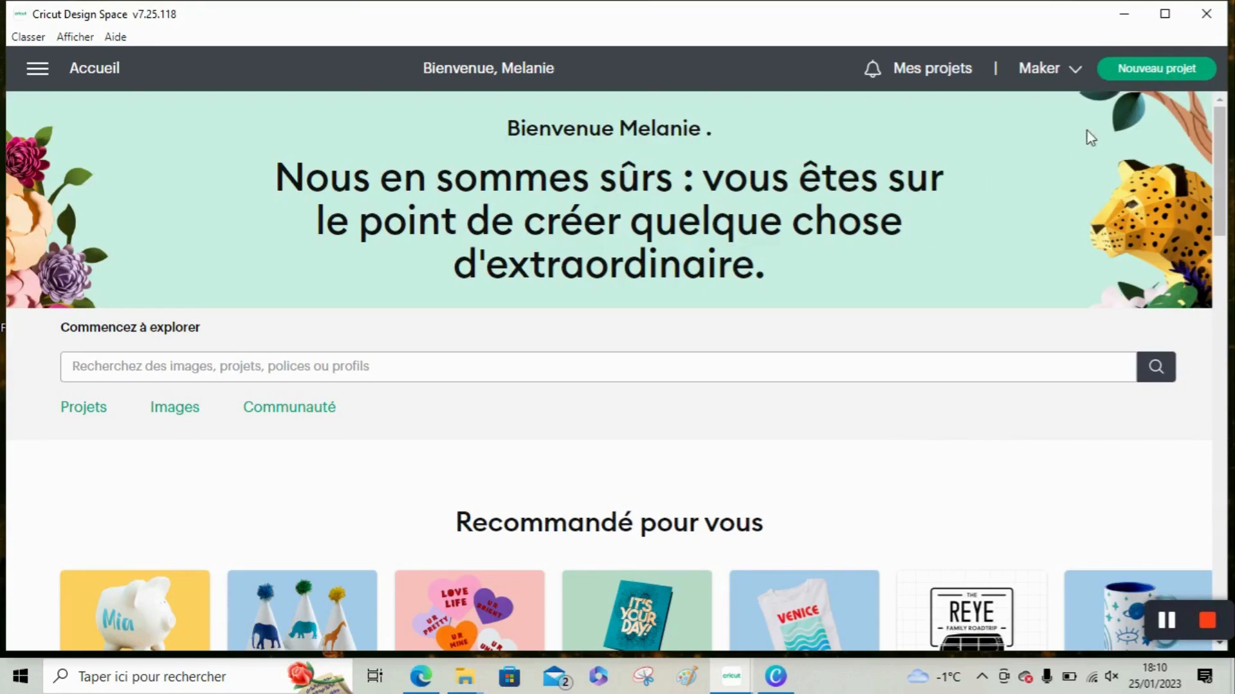
Step: Create a new blank project and review the couple and house silhouette images open in Microsoft Edge
{"action": "left_click", "coordinate": [1157, 68]}
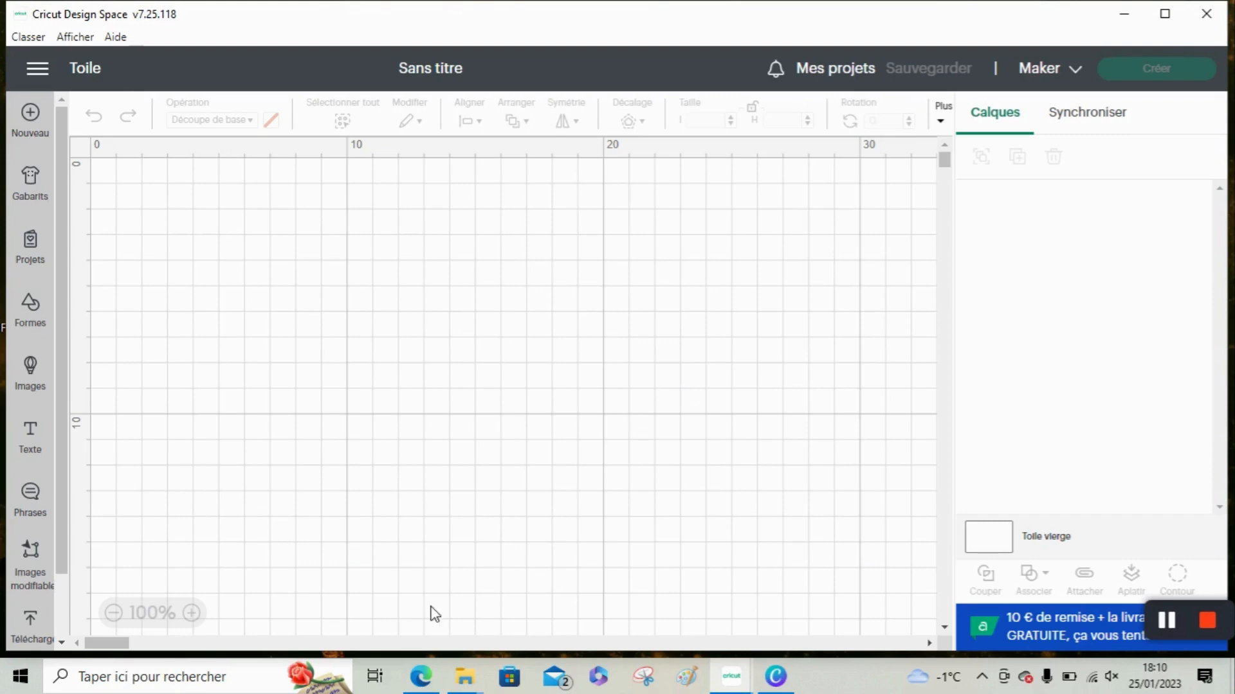
{"action": "left_click", "coordinate": [430, 679]}
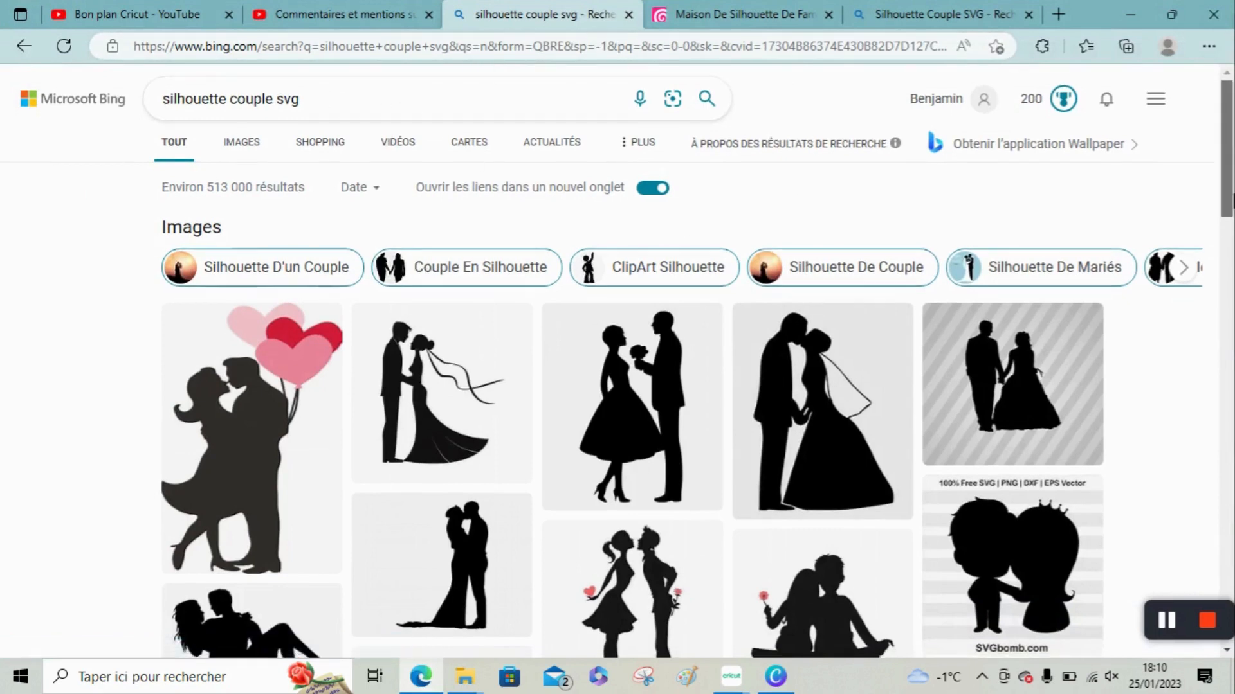
{"action": "scroll", "coordinate": [783, 80], "scroll_direction": "down", "scroll_amount": 4}
{"action": "scroll", "coordinate": [746, 96], "scroll_direction": "up", "scroll_amount": 4}
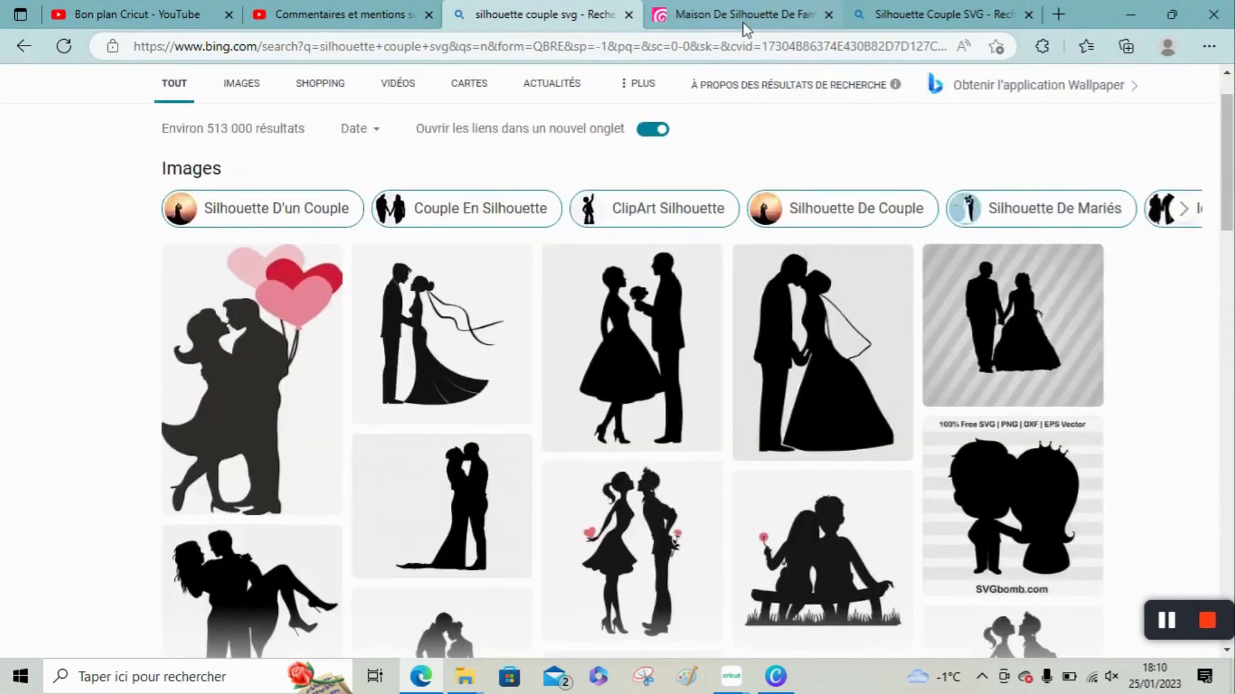
{"action": "left_click", "coordinate": [743, 16]}
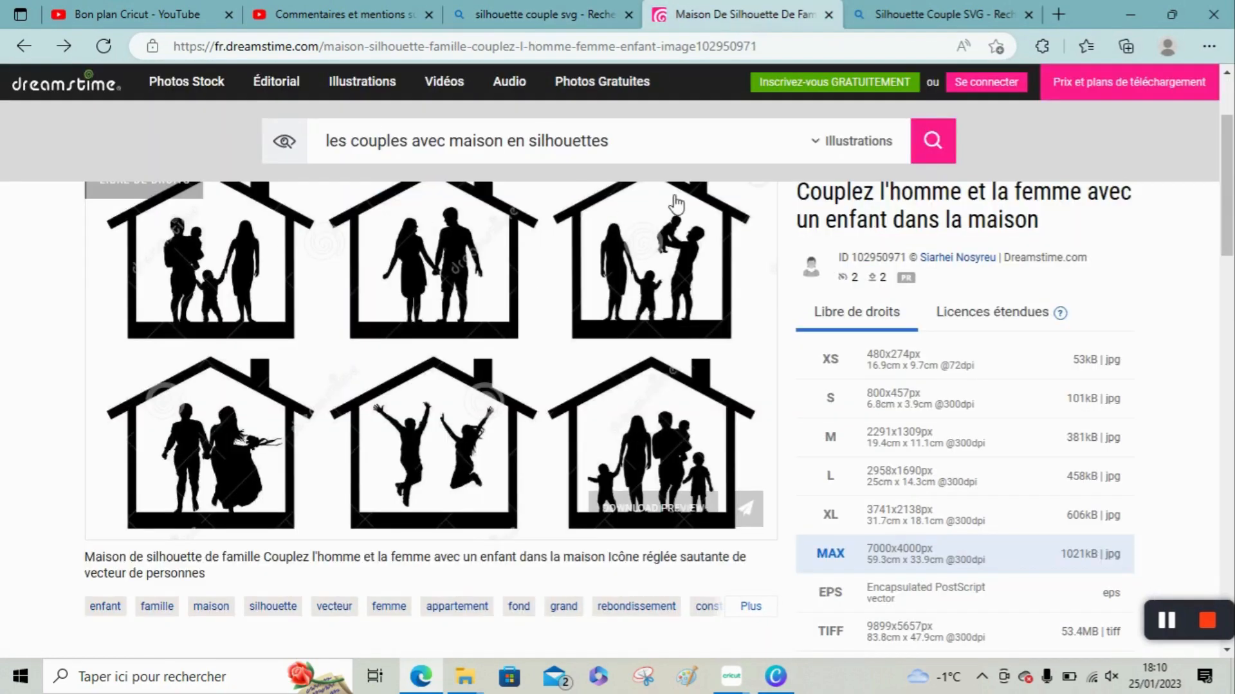
{"action": "mouse_move", "coordinate": [1233, 195]}
{"action": "left_mouse_down"}
{"action": "mouse_move", "coordinate": [1233, 156]}
{"action": "mouse_move", "coordinate": [1234, 193]}
{"action": "mouse_move", "coordinate": [1233, 183]}
{"action": "left_mouse_up"}
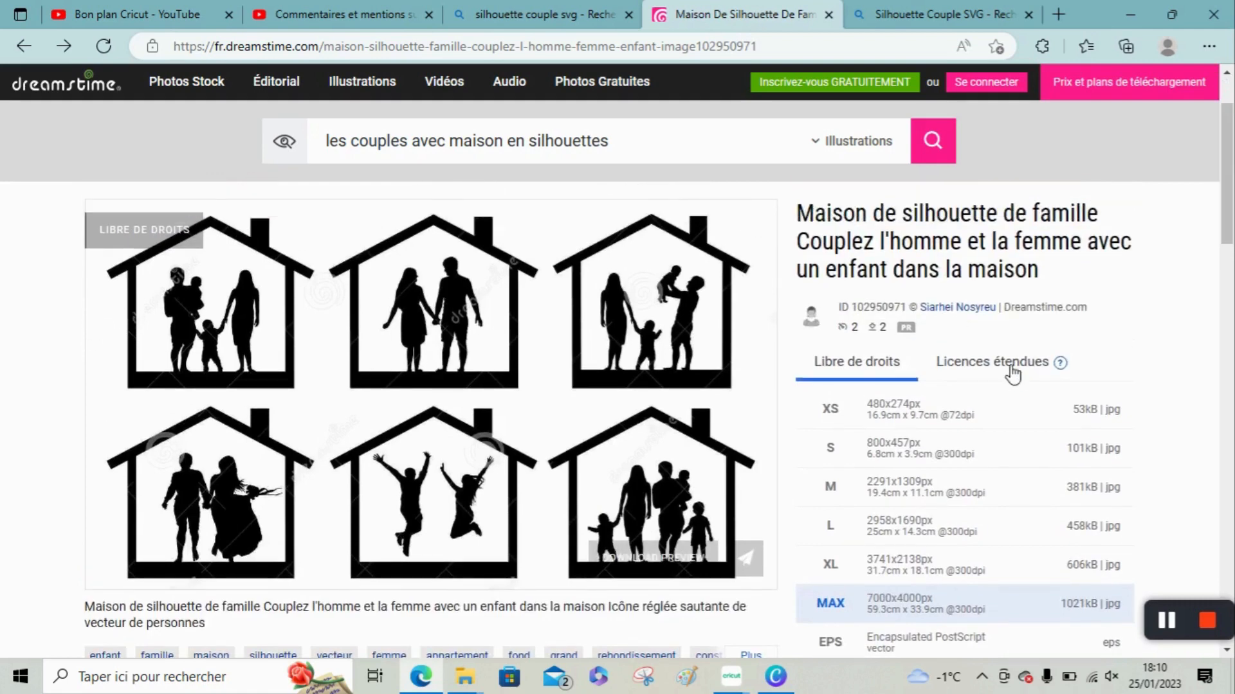
{"action": "scroll", "coordinate": [834, 200], "scroll_direction": "down", "scroll_amount": 2}
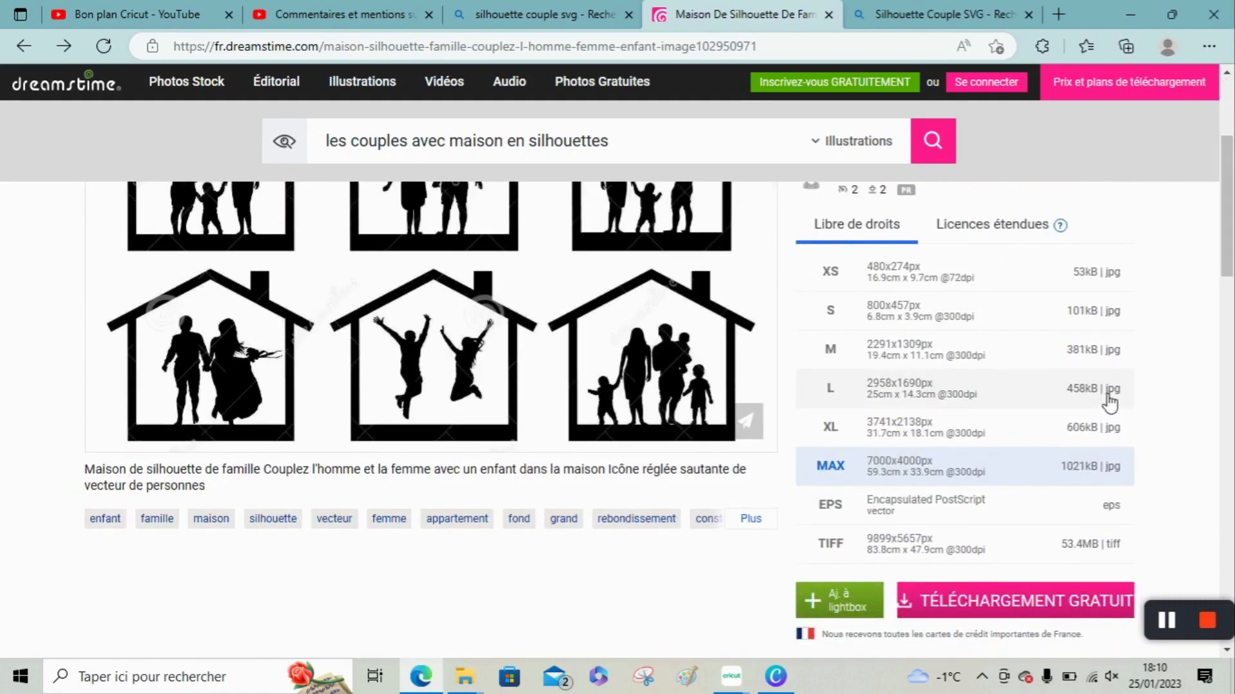
{"action": "left_click_drag", "start_coordinate": [1230, 247], "coordinate": [1231, 211]}
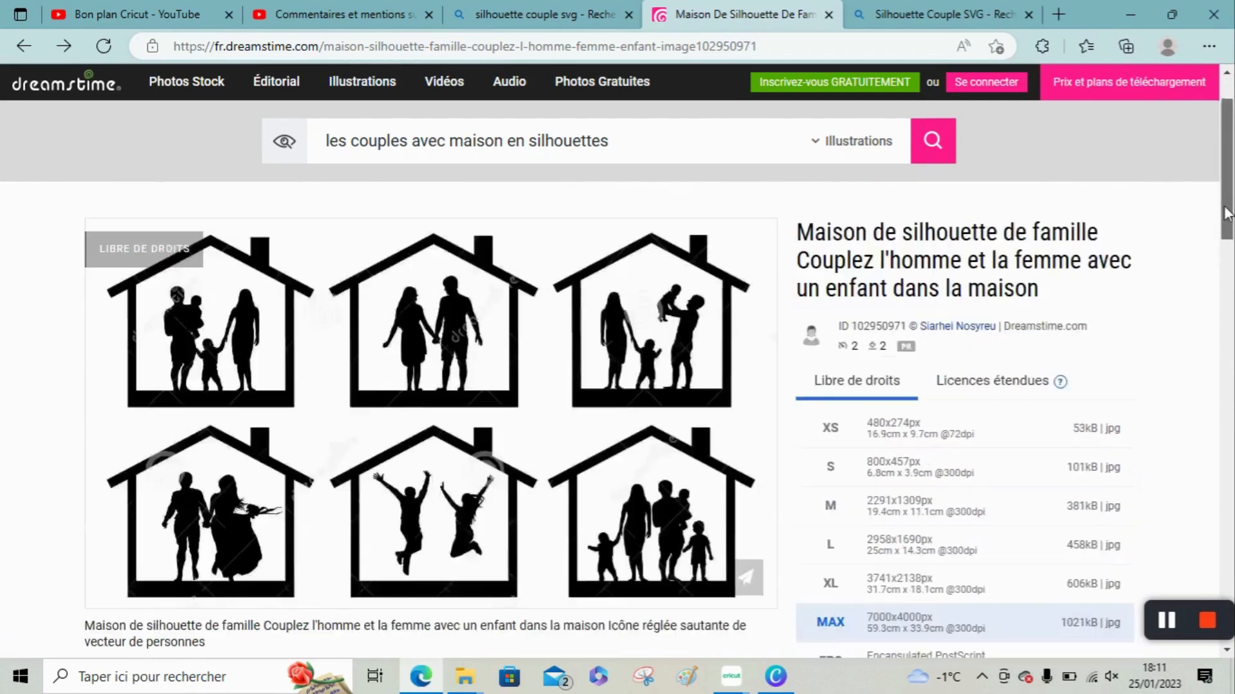
Step: Save the standing couple silhouette from the Silhouette Couple SVG image result to the computer
{"action": "left_click", "coordinate": [926, 18]}
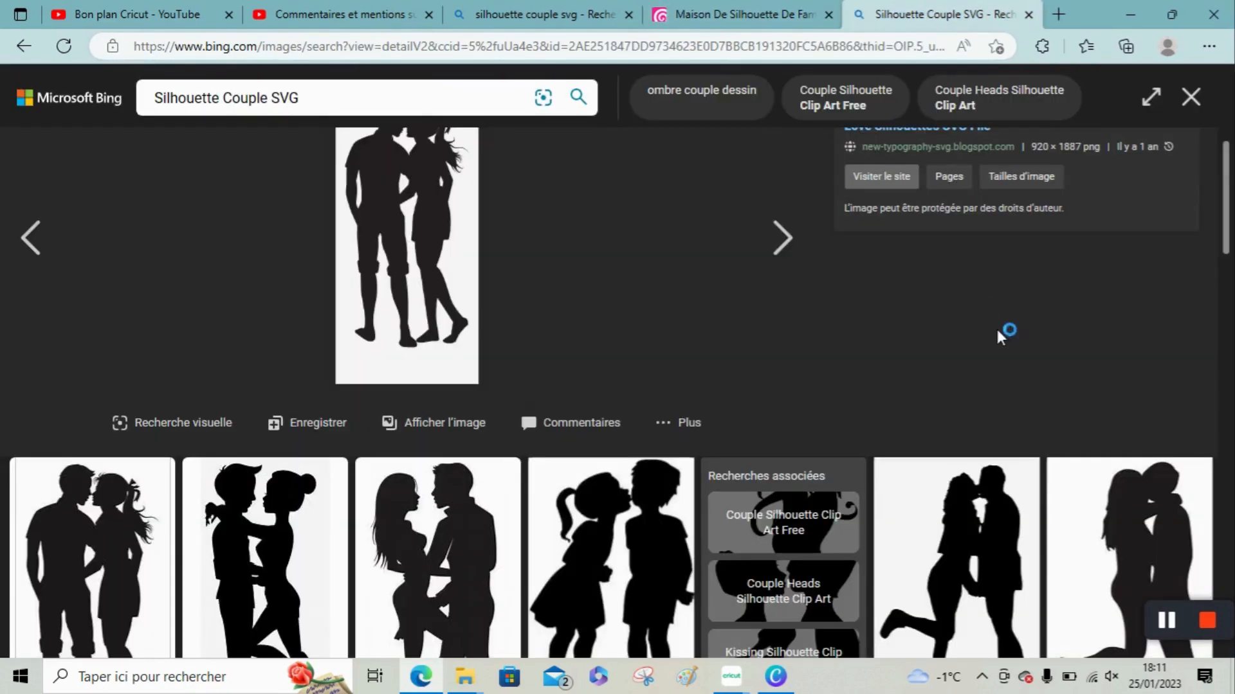
{"action": "scroll", "coordinate": [1231, 170], "scroll_direction": "up", "scroll_amount": 1}
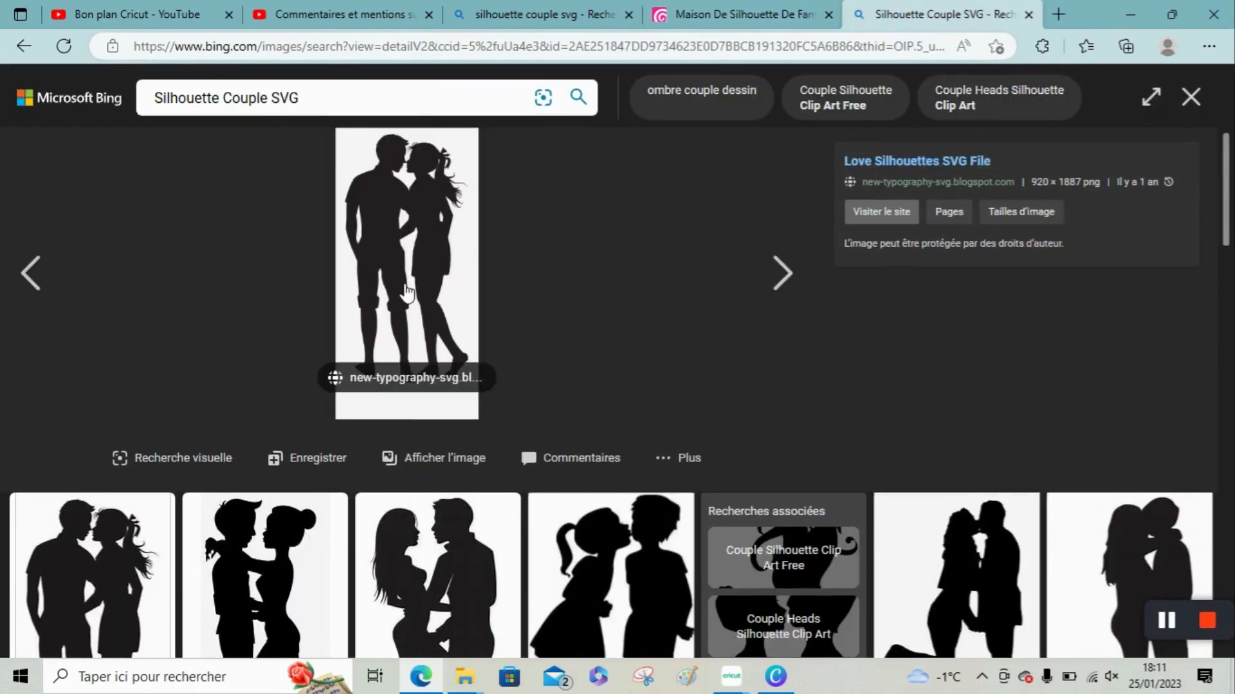
{"action": "right_click", "coordinate": [402, 284]}
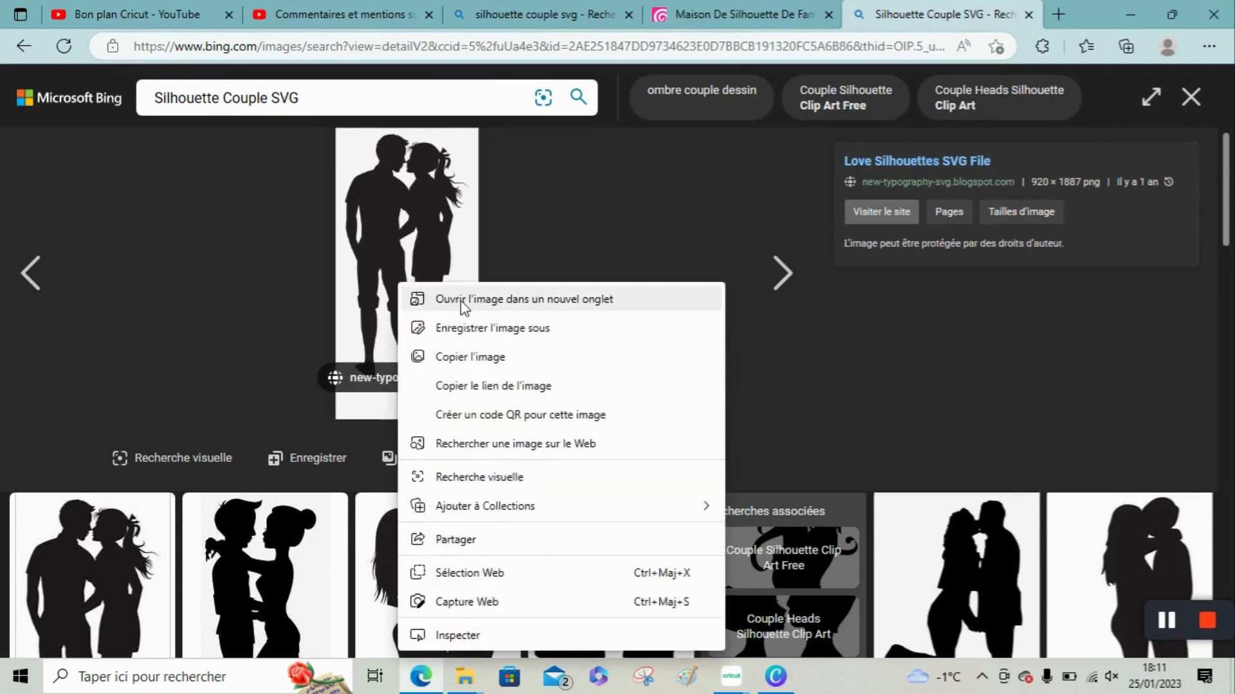
{"action": "left_click", "coordinate": [494, 332]}
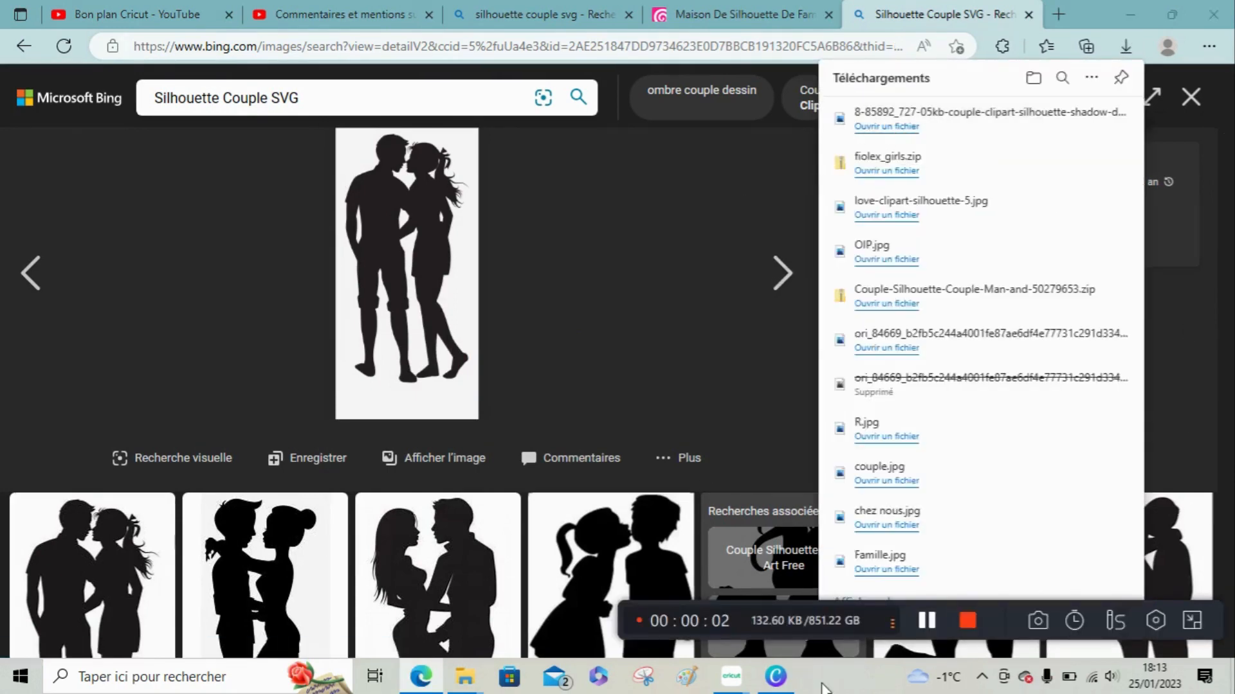
Step: Switch to Cricut Design Space and start an image upload, browsing the computer for the file
{"action": "mouse_move", "coordinate": [731, 687]}
{"action": "left_click", "coordinate": [775, 595]}
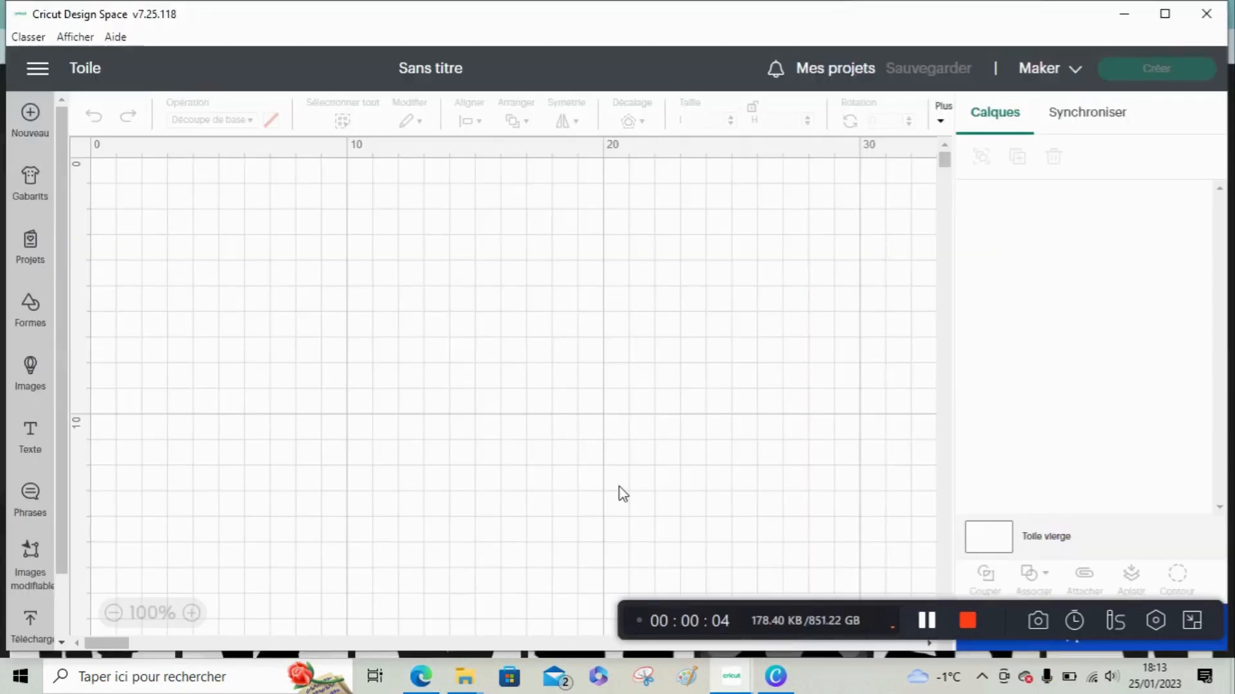
{"action": "left_click", "coordinate": [40, 627]}
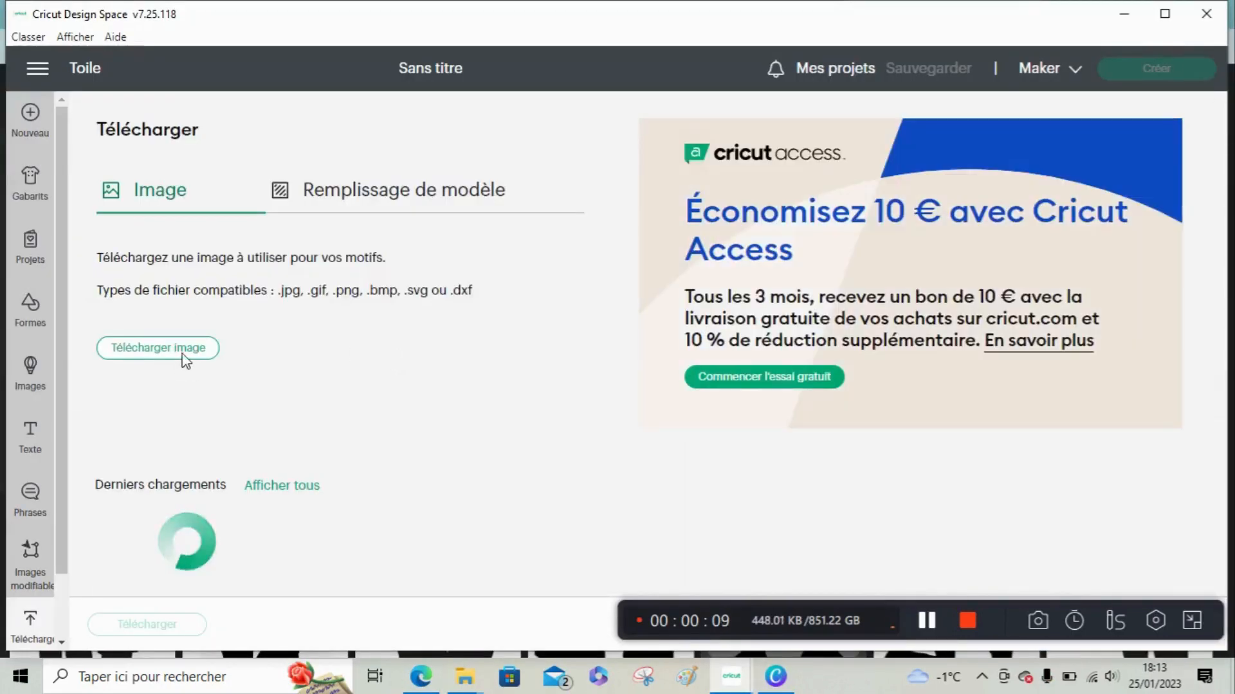
{"action": "left_click", "coordinate": [185, 360]}
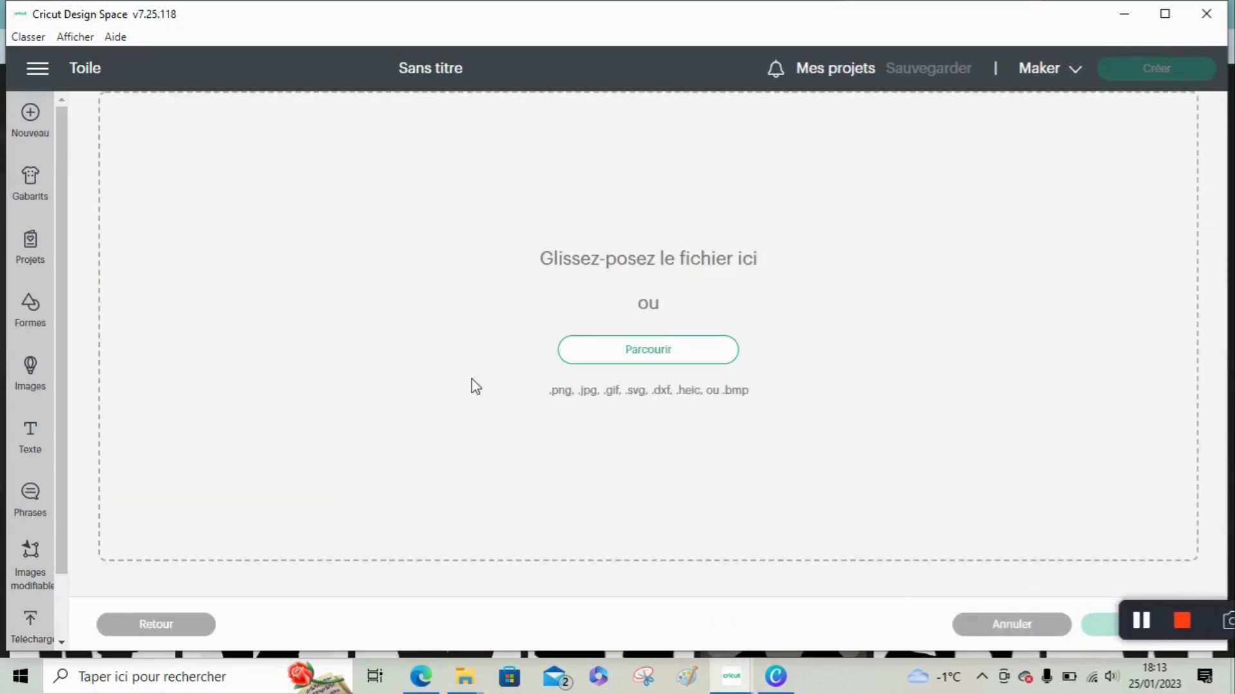
{"action": "left_click", "coordinate": [634, 354]}
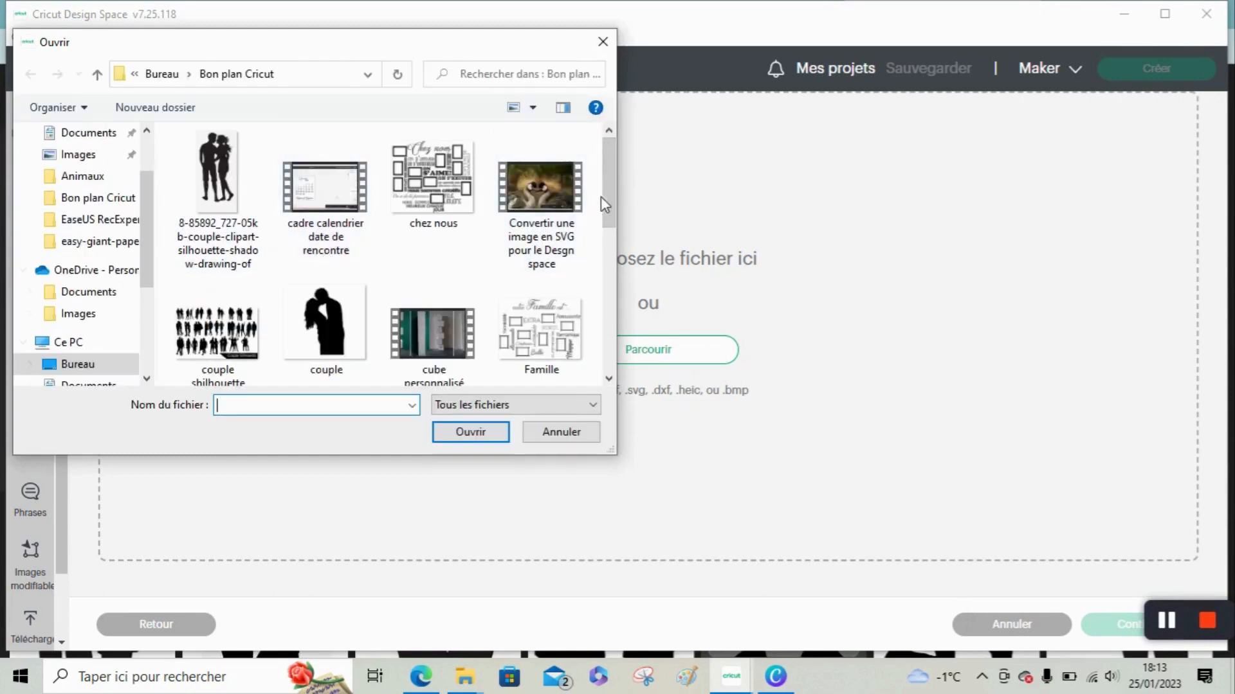
Step: Load the 8-85892_727-05kb-couple-clipart-silhouette file from the Bon plan Cricut folder as a Simple type image
{"action": "scroll", "coordinate": [611, 202], "scroll_direction": "down", "scroll_amount": 2}
{"action": "scroll", "coordinate": [424, 199], "scroll_direction": "up", "scroll_amount": 2}
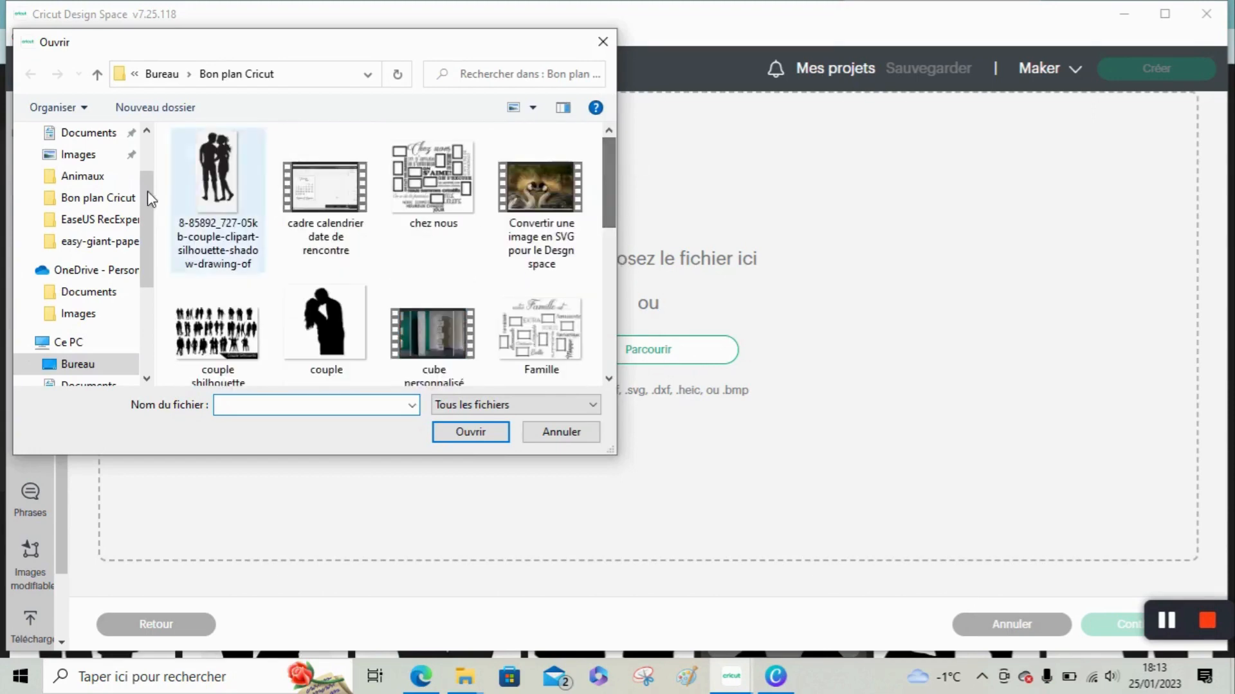
{"action": "left_click", "coordinate": [195, 196]}
{"action": "left_click", "coordinate": [456, 438]}
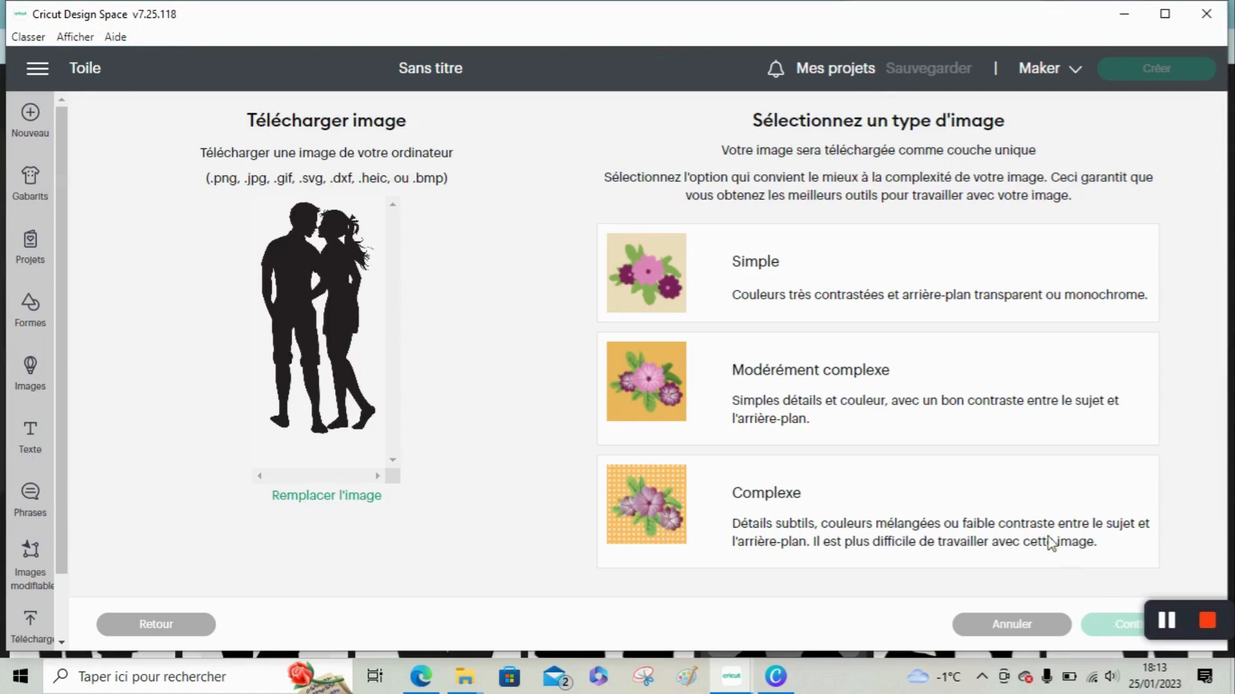
{"action": "left_click", "coordinate": [834, 302]}
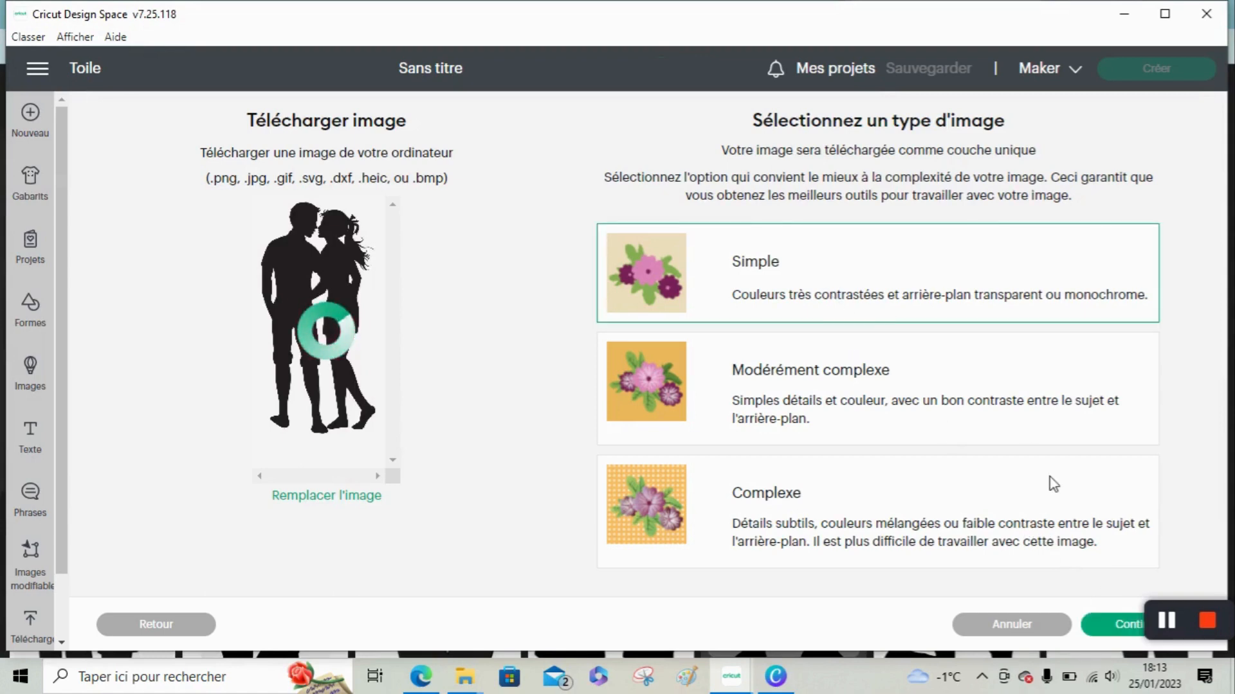
{"action": "left_click", "coordinate": [1110, 625]}
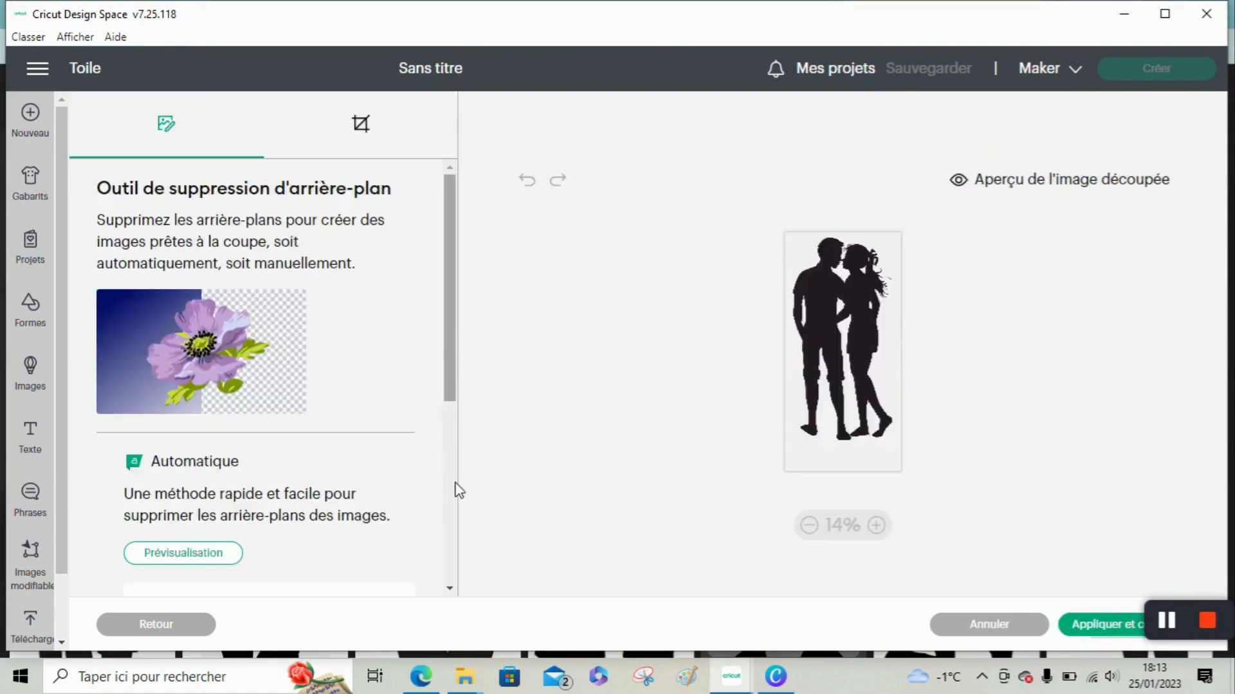
Step: Remove the background around the couple with the manual Sélectionner tool and inspect the enlarged silhouette down to the feet
{"action": "scroll", "coordinate": [453, 492], "scroll_direction": "down", "scroll_amount": 4}
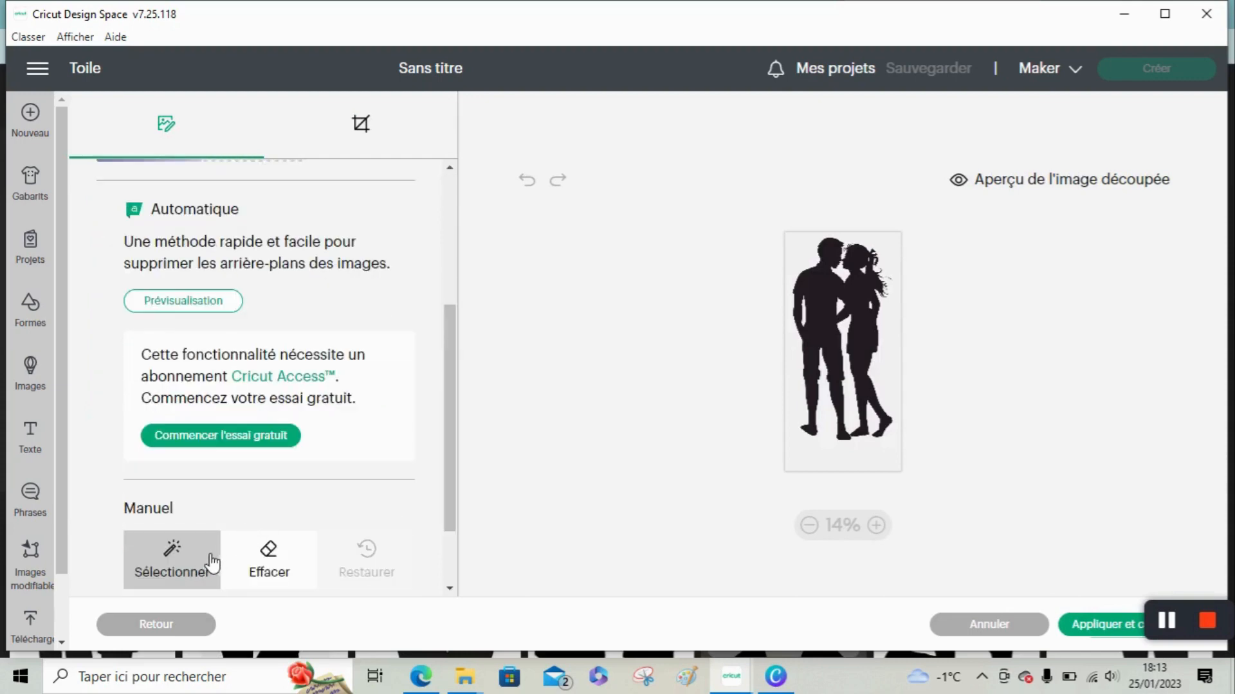
{"action": "left_click", "coordinate": [844, 467]}
{"action": "left_click", "coordinate": [877, 524]}
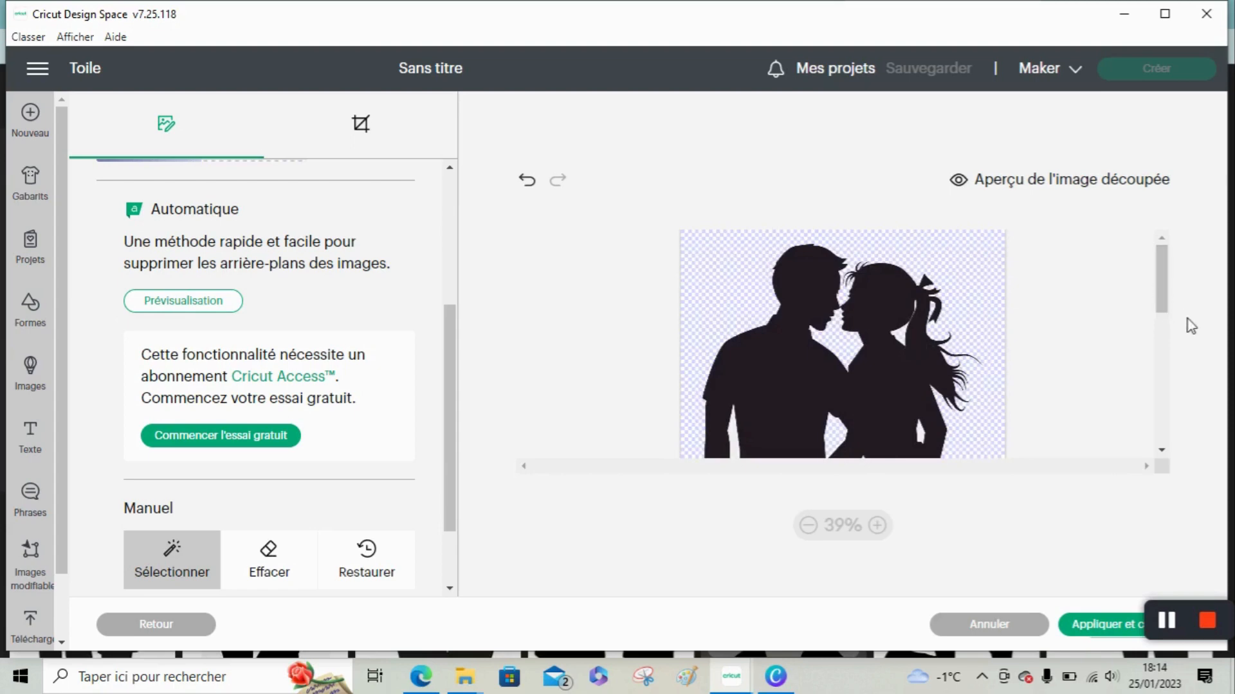
{"action": "left_click_drag", "start_coordinate": [1169, 303], "coordinate": [1168, 339]}
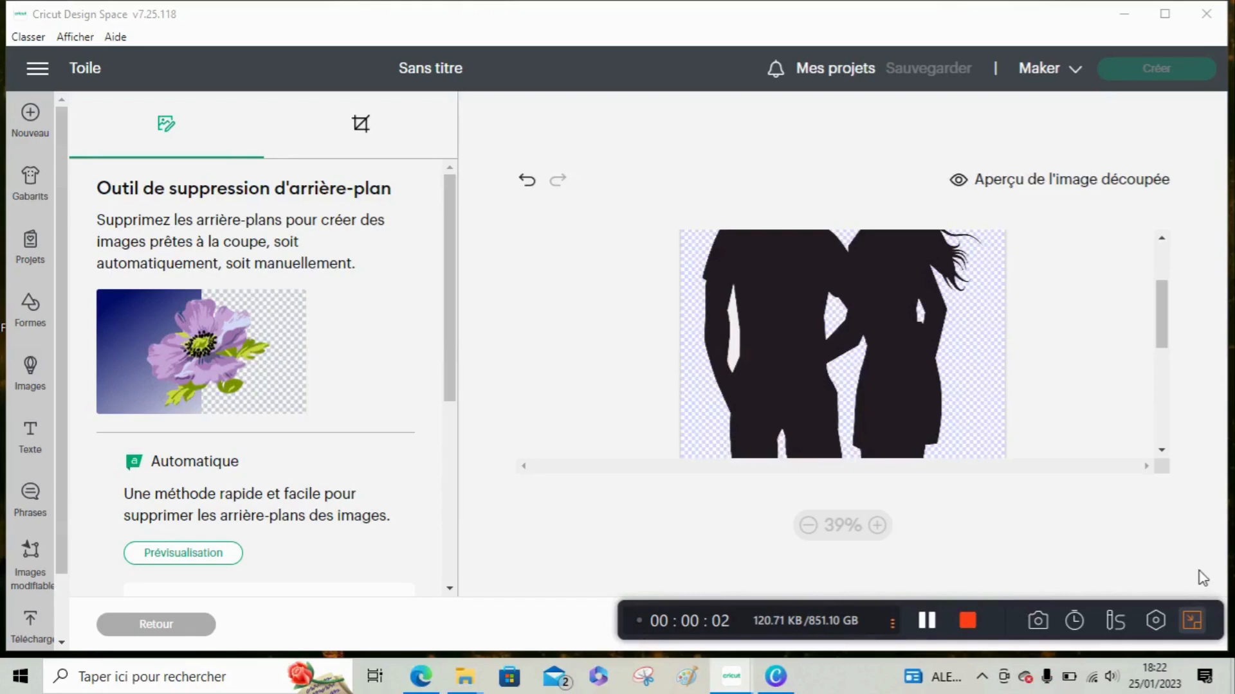
{"action": "left_click", "coordinate": [1192, 621]}
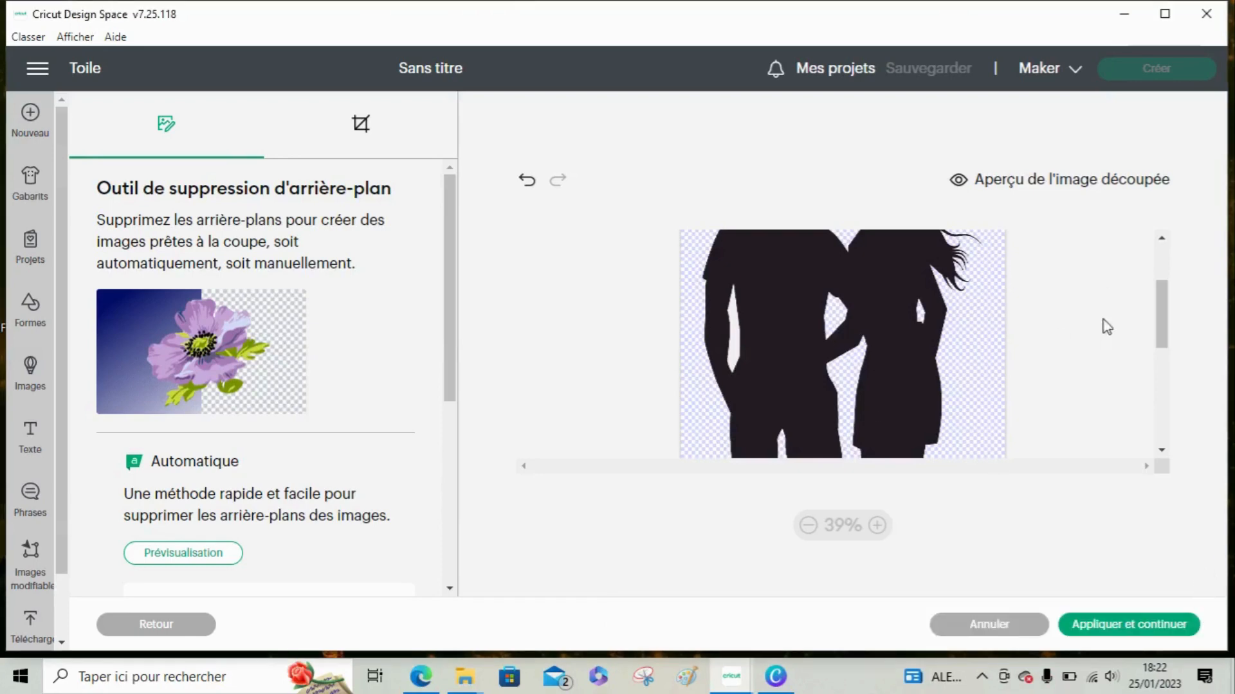
{"action": "left_click_drag", "start_coordinate": [1162, 307], "coordinate": [1177, 404]}
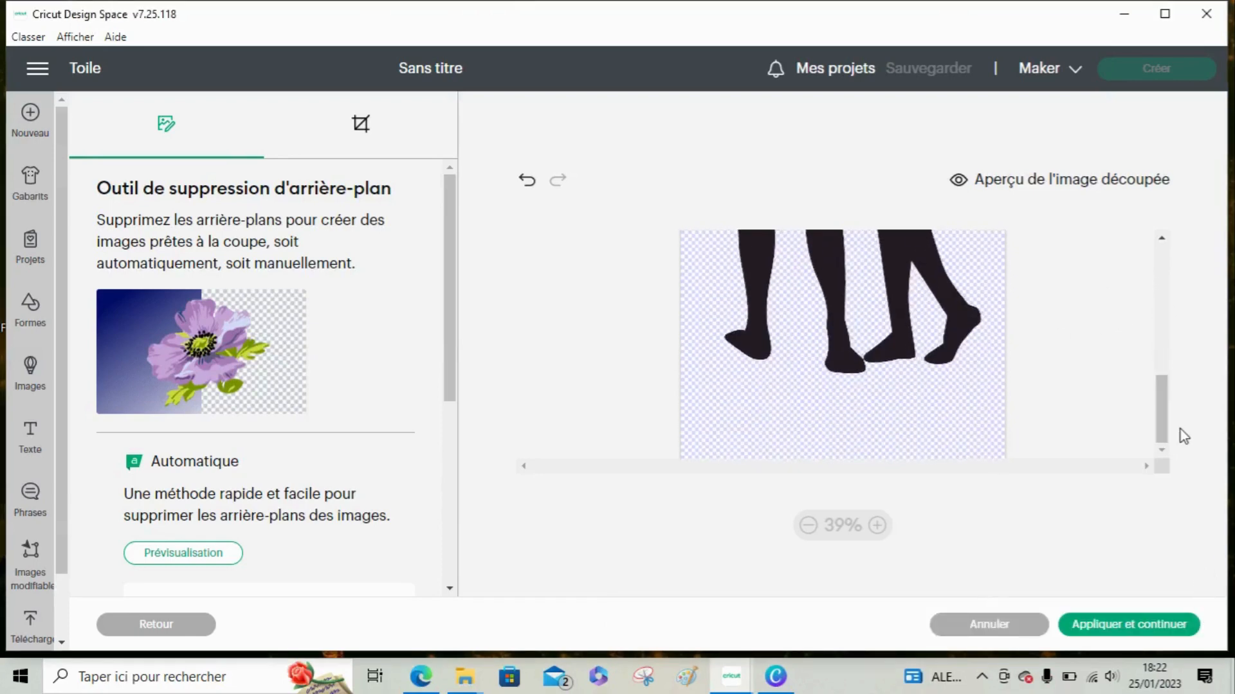
Step: Apply the background removal and upload the couple silhouette as a cut image (Découper l'image)
{"action": "left_click", "coordinate": [1128, 625]}
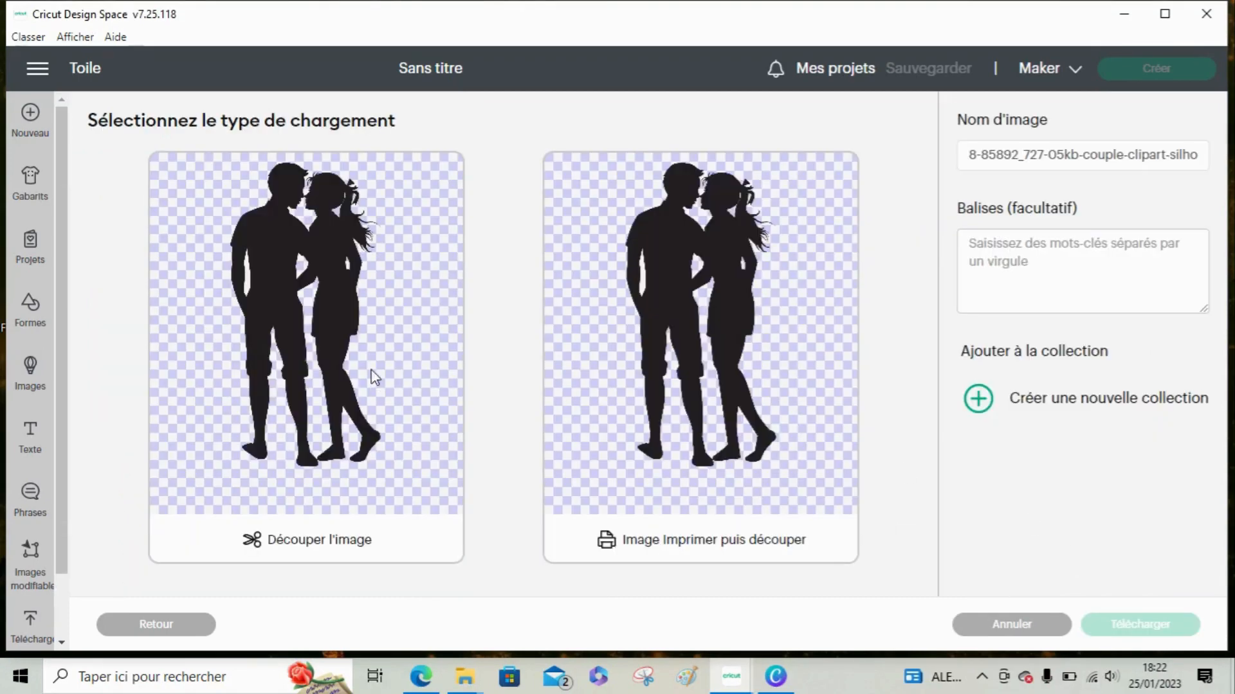
{"action": "left_click", "coordinate": [375, 378]}
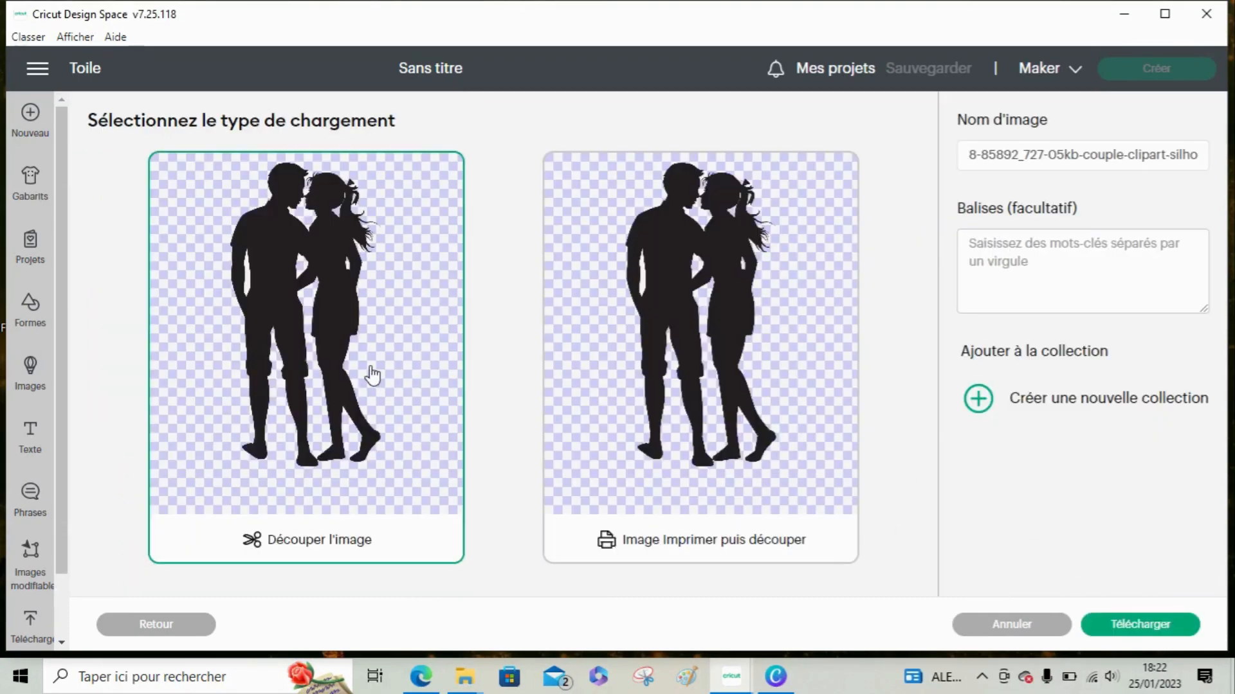
{"action": "left_click", "coordinate": [1117, 614]}
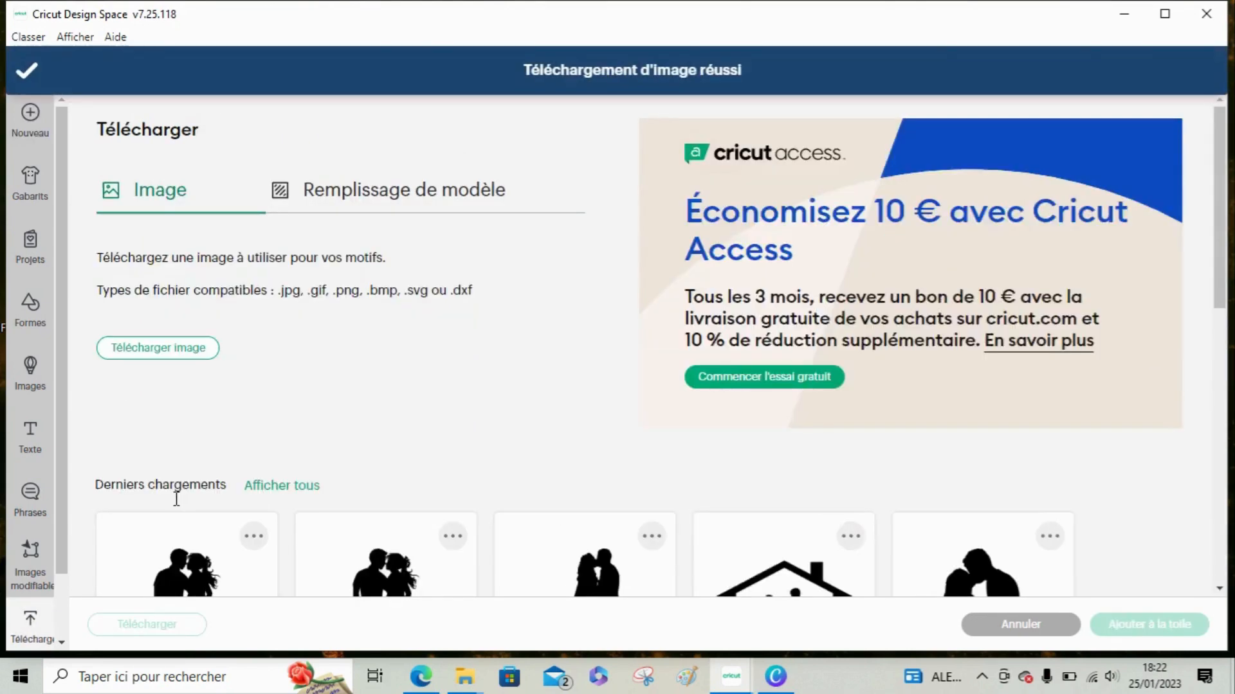
Step: Add the embracing couple, the couple in the house and the kissing couple with raised leg from recent uploads to the canvas
{"action": "left_click_drag", "start_coordinate": [1213, 284], "coordinate": [1213, 361]}
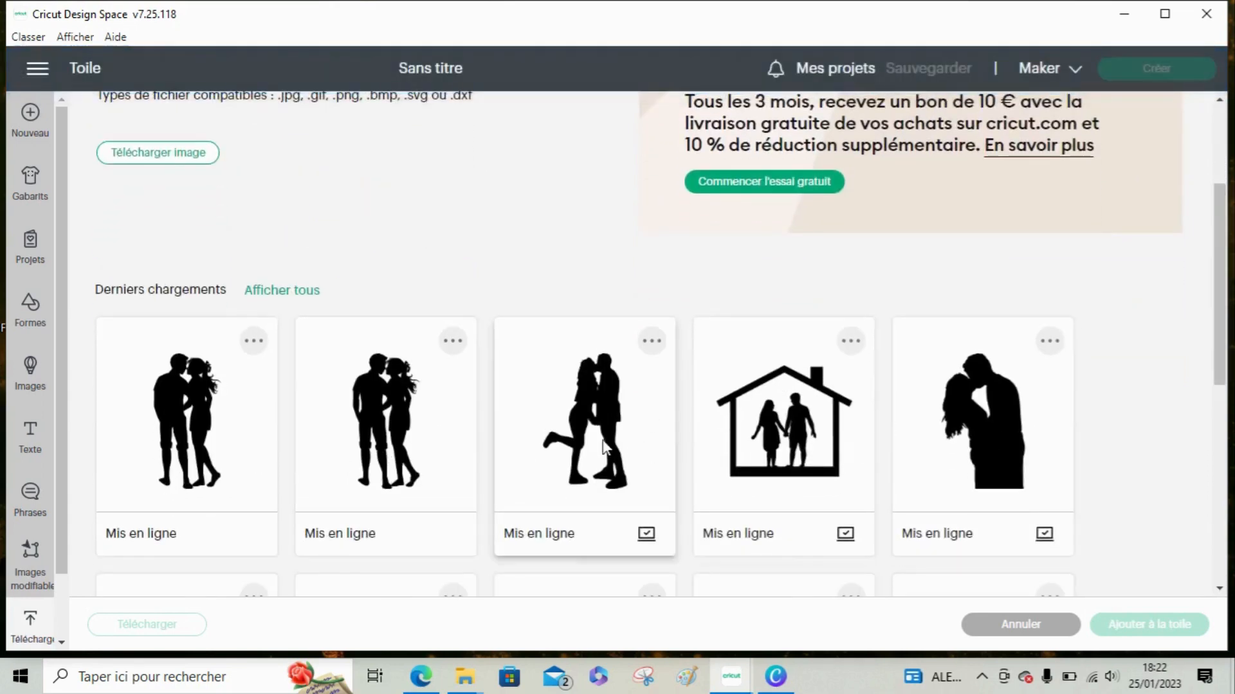
{"action": "left_click", "coordinate": [981, 459]}
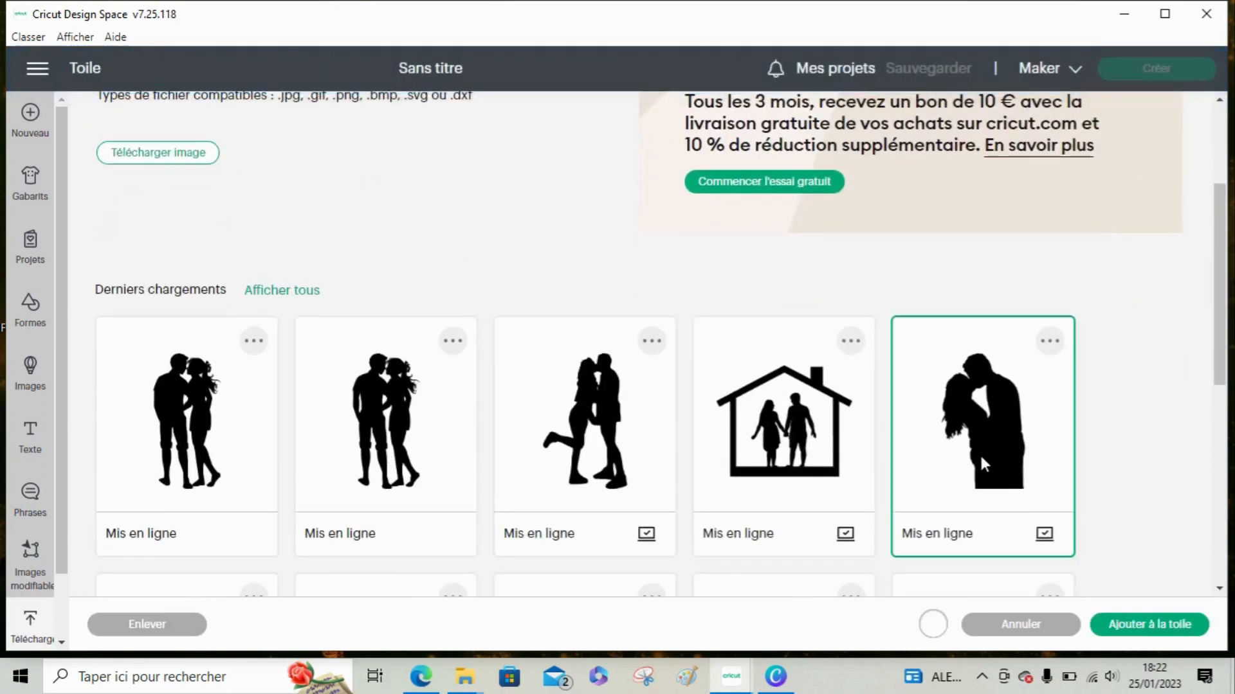
{"action": "left_click", "coordinate": [786, 465]}
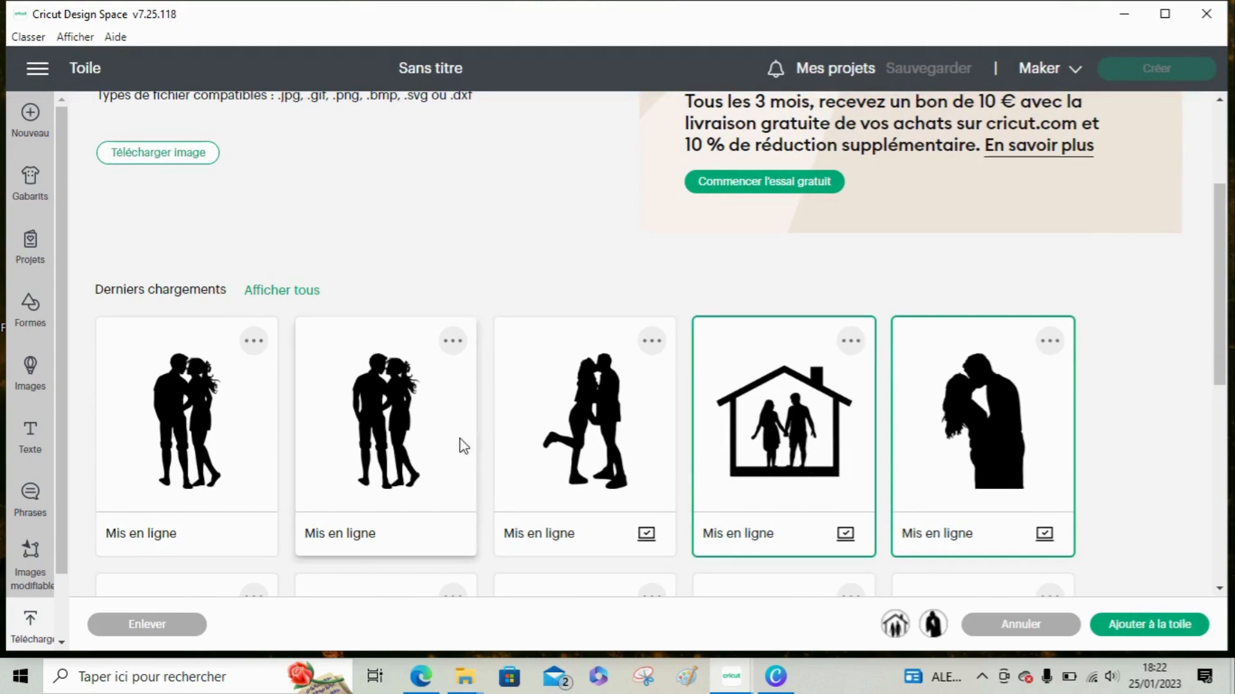
{"action": "left_click", "coordinate": [599, 458]}
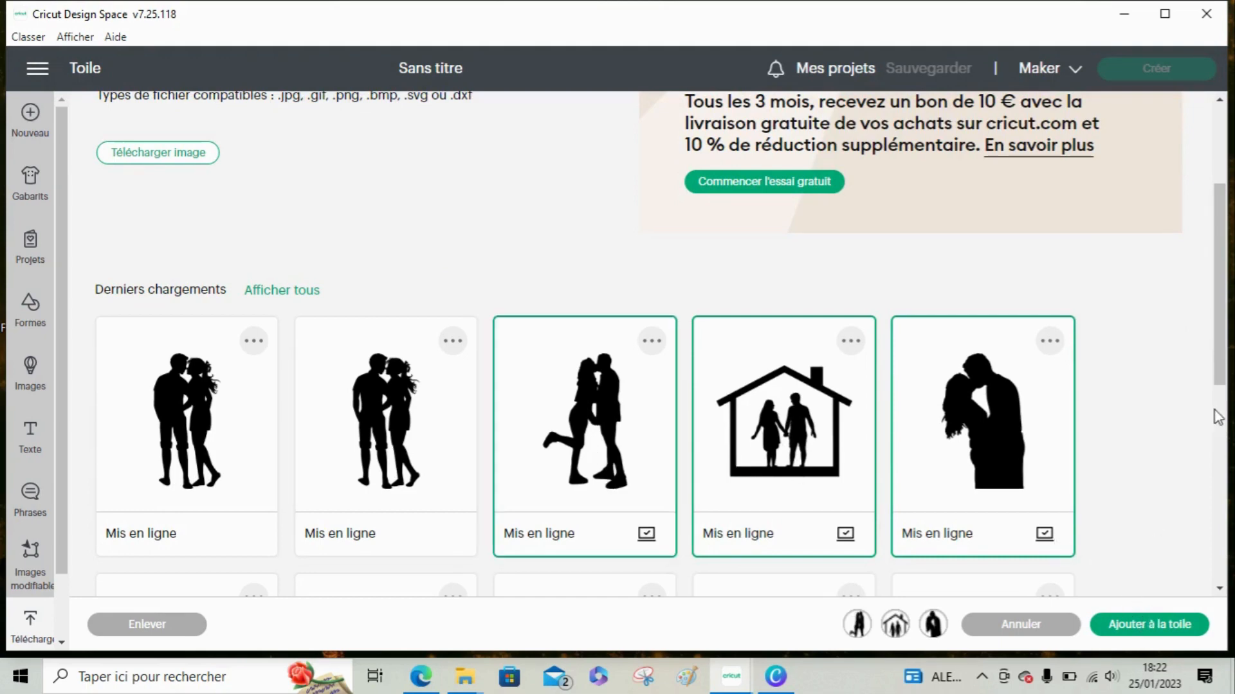
{"action": "left_click", "coordinate": [1161, 627]}
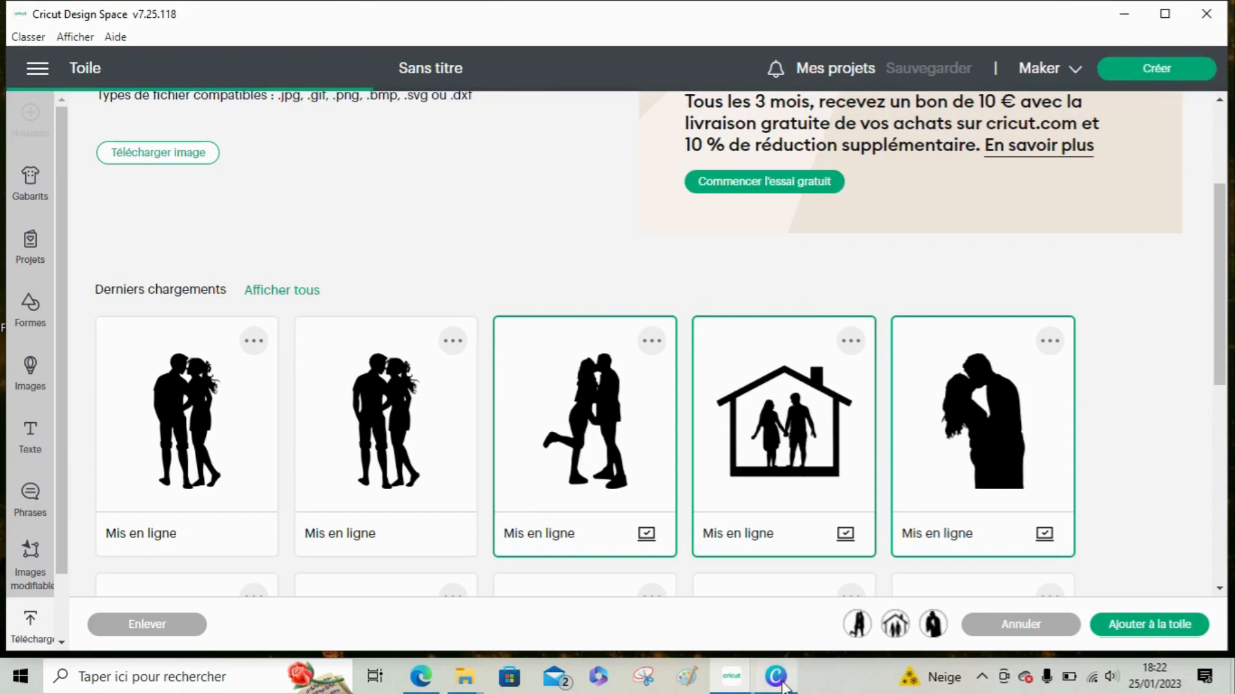
{"action": "mouse_move", "coordinate": [779, 683]}
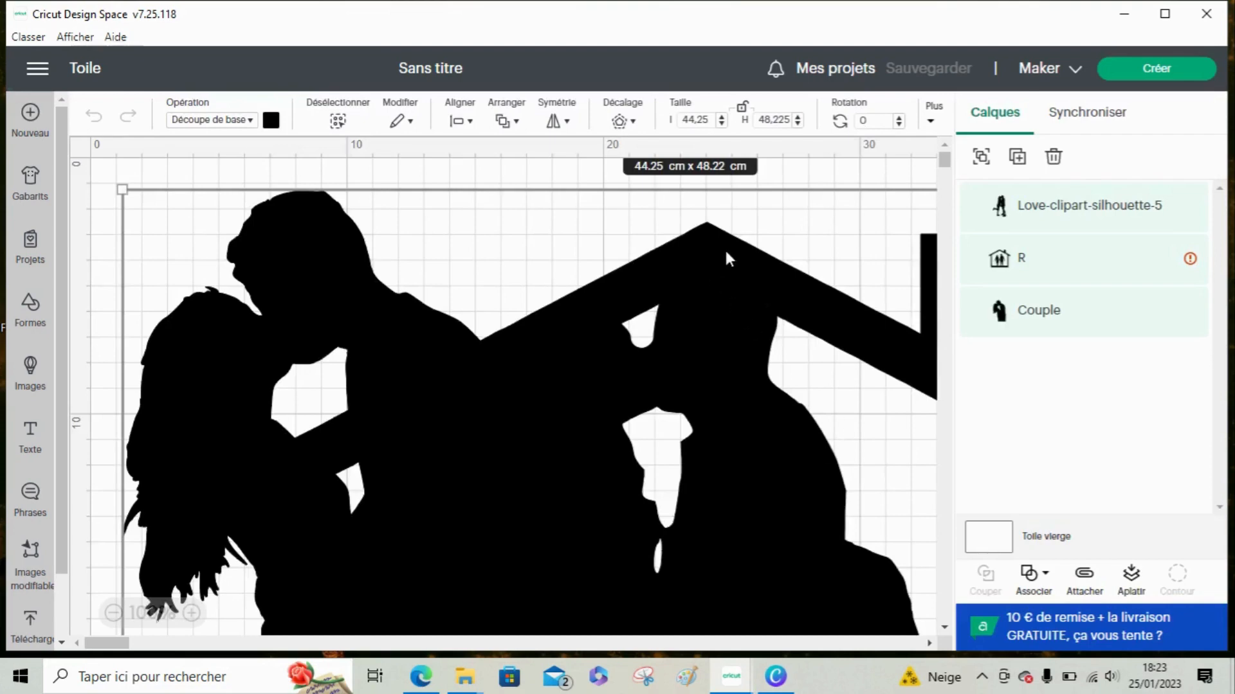
Step: Lock the proportions of the three selected images and set their overall height to 10 cm
{"action": "left_click", "coordinate": [743, 108]}
{"action": "left_click", "coordinate": [744, 110]}
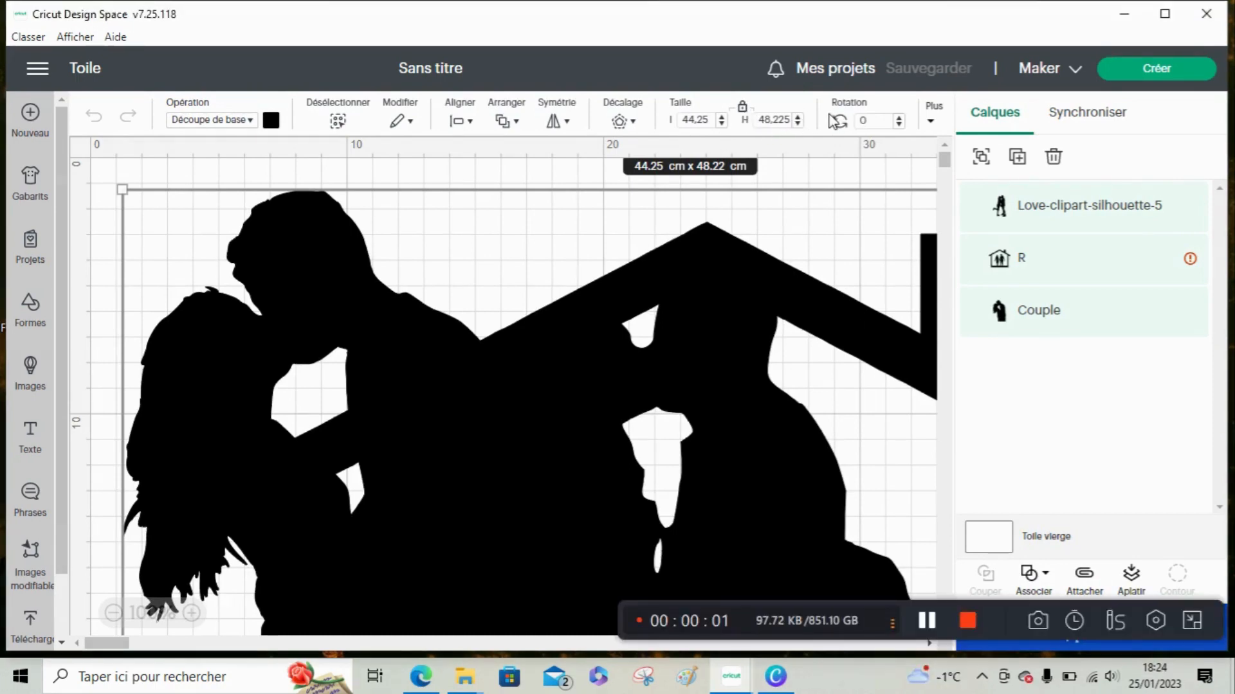
{"action": "left_click", "coordinate": [780, 123]}
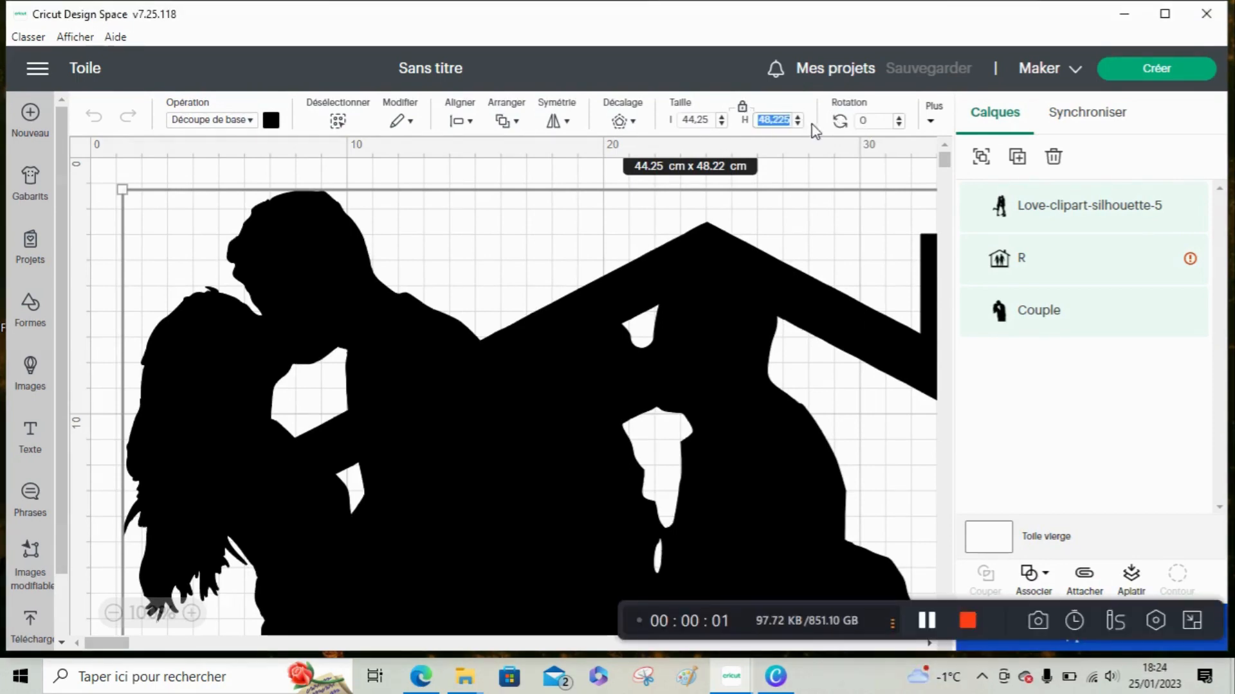
{"action": "type", "text": "10"}
{"action": "key", "text": "Return"}
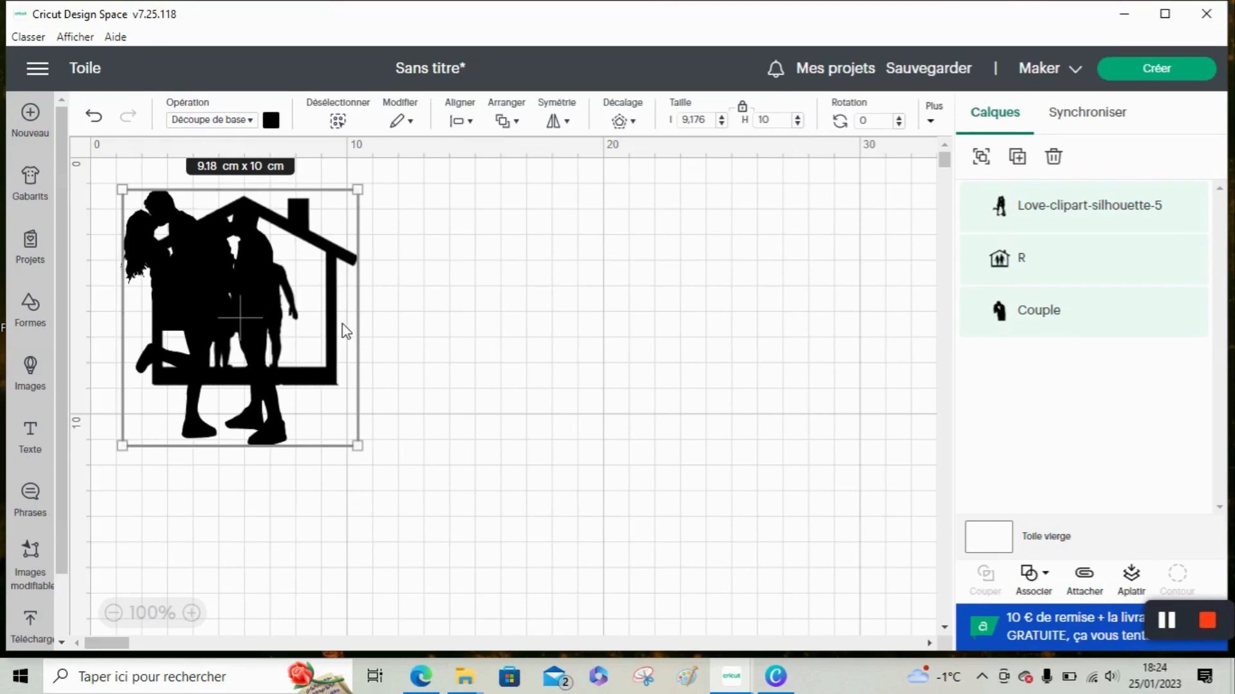
Step: Separate the overlapping images by moving the kissing couple and the house apart from the embracing couple
{"action": "left_click", "coordinate": [1050, 228]}
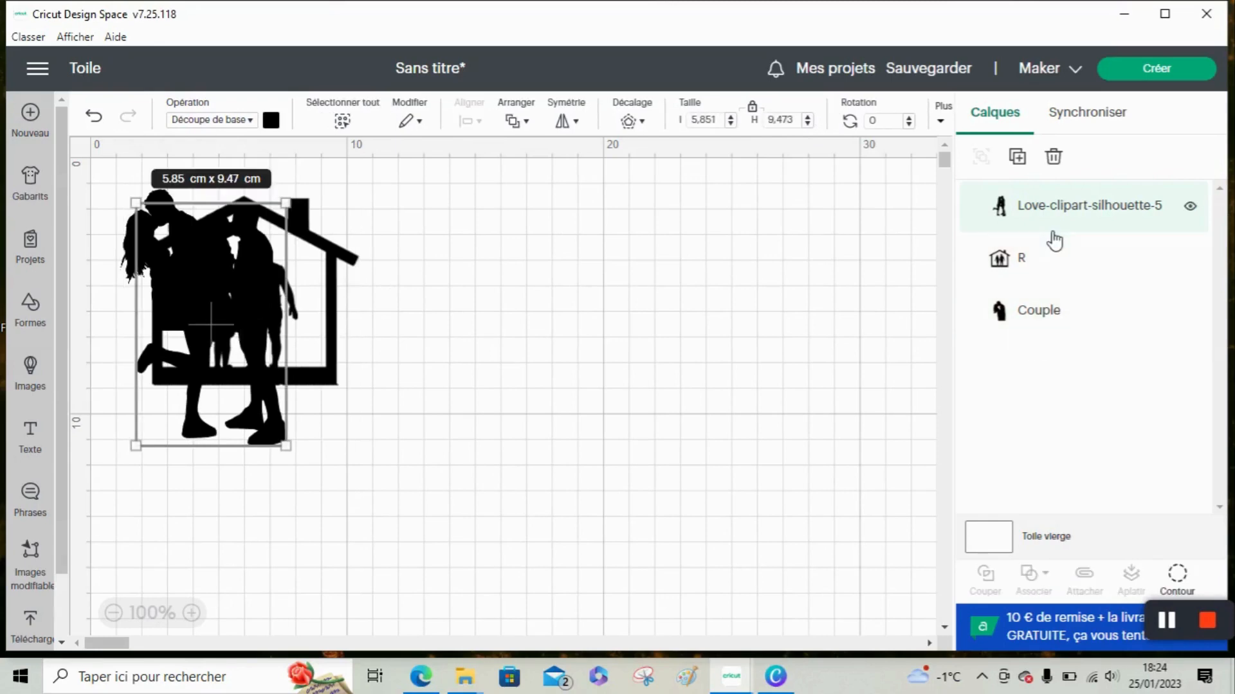
{"action": "left_click_drag", "start_coordinate": [364, 305], "coordinate": [619, 300]}
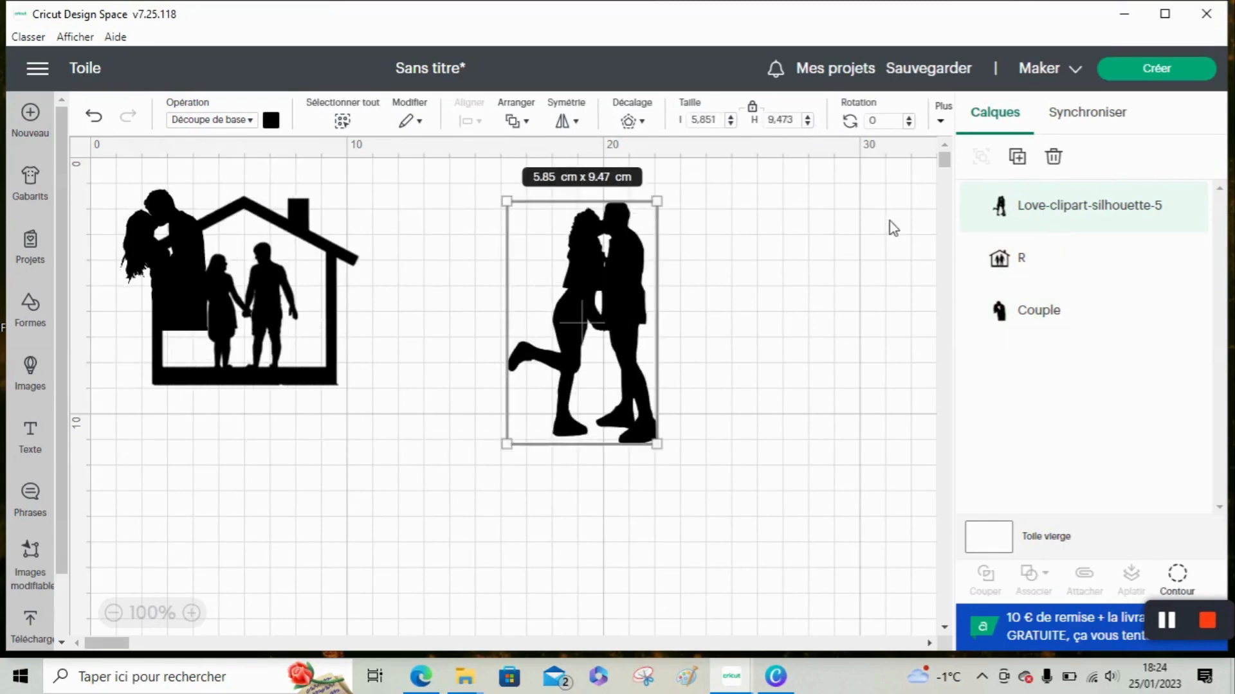
{"action": "left_click", "coordinate": [1036, 276]}
{"action": "left_click_drag", "start_coordinate": [286, 297], "coordinate": [499, 369]}
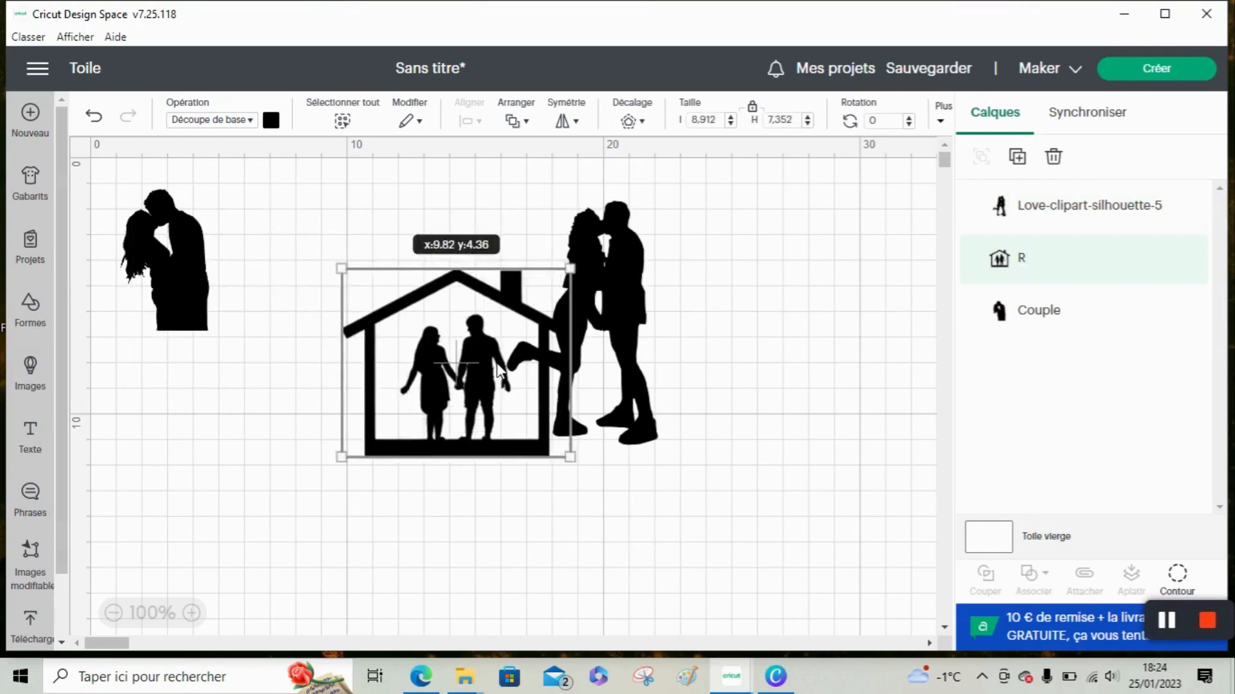
{"action": "left_click_drag", "start_coordinate": [624, 297], "coordinate": [803, 310]}
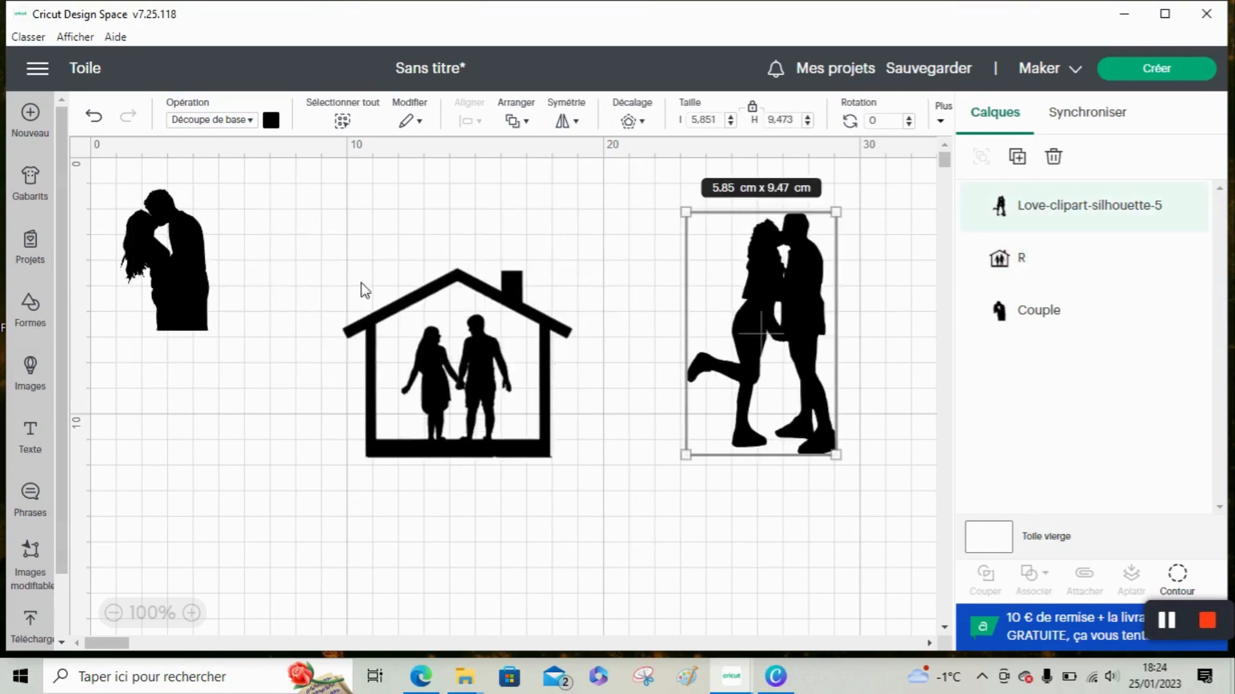
Step: Line up the embracing couple, the house and the kissing couple in a row with their bases level
{"action": "left_click_drag", "start_coordinate": [178, 295], "coordinate": [202, 473]}
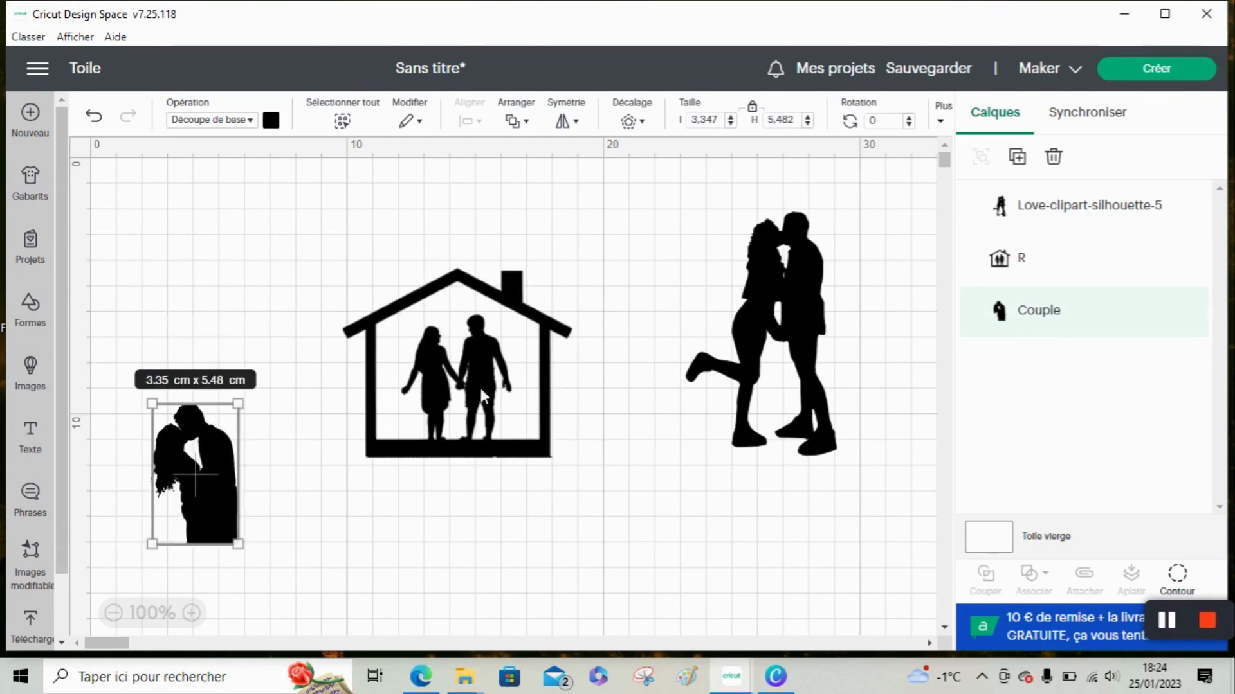
{"action": "left_click_drag", "start_coordinate": [481, 388], "coordinate": [464, 470]}
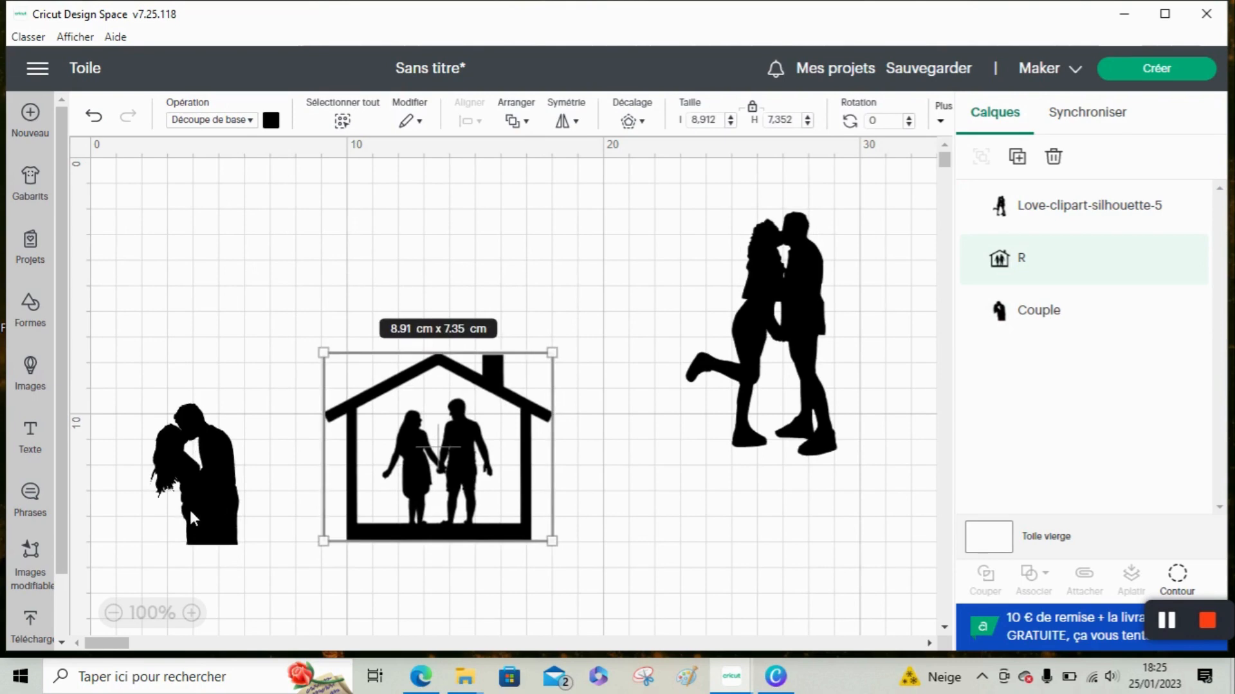
{"action": "left_click_drag", "start_coordinate": [191, 505], "coordinate": [195, 503]}
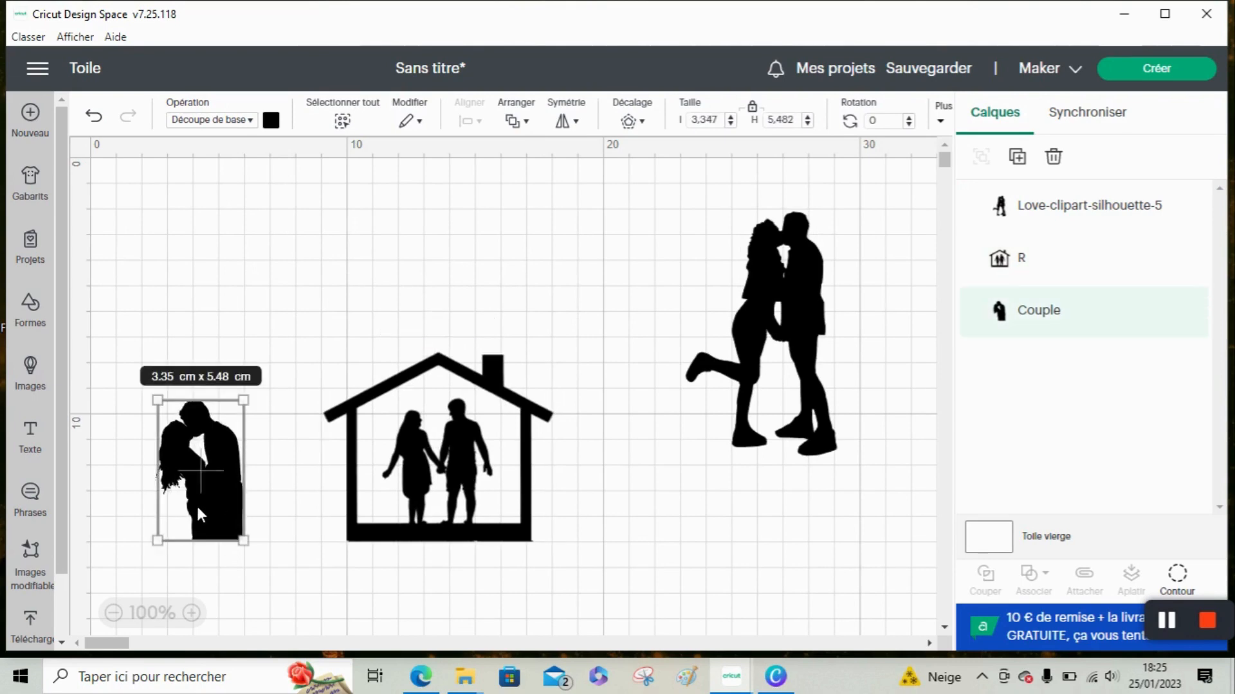
{"action": "left_click_drag", "start_coordinate": [804, 369], "coordinate": [705, 461]}
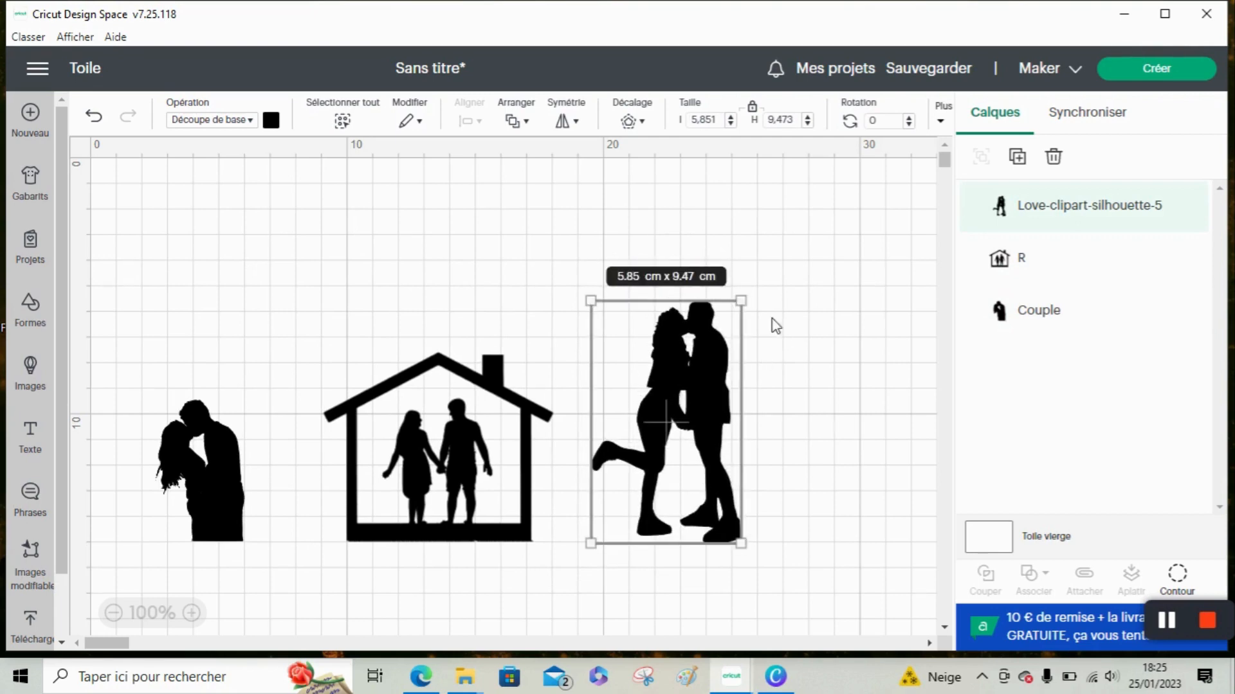
Step: Shrink the kissing couple to about 3.9 x 6.3 cm and place it beside the house
{"action": "left_click_drag", "start_coordinate": [731, 407], "coordinate": [707, 510]}
{"action": "left_click", "coordinate": [645, 481]}
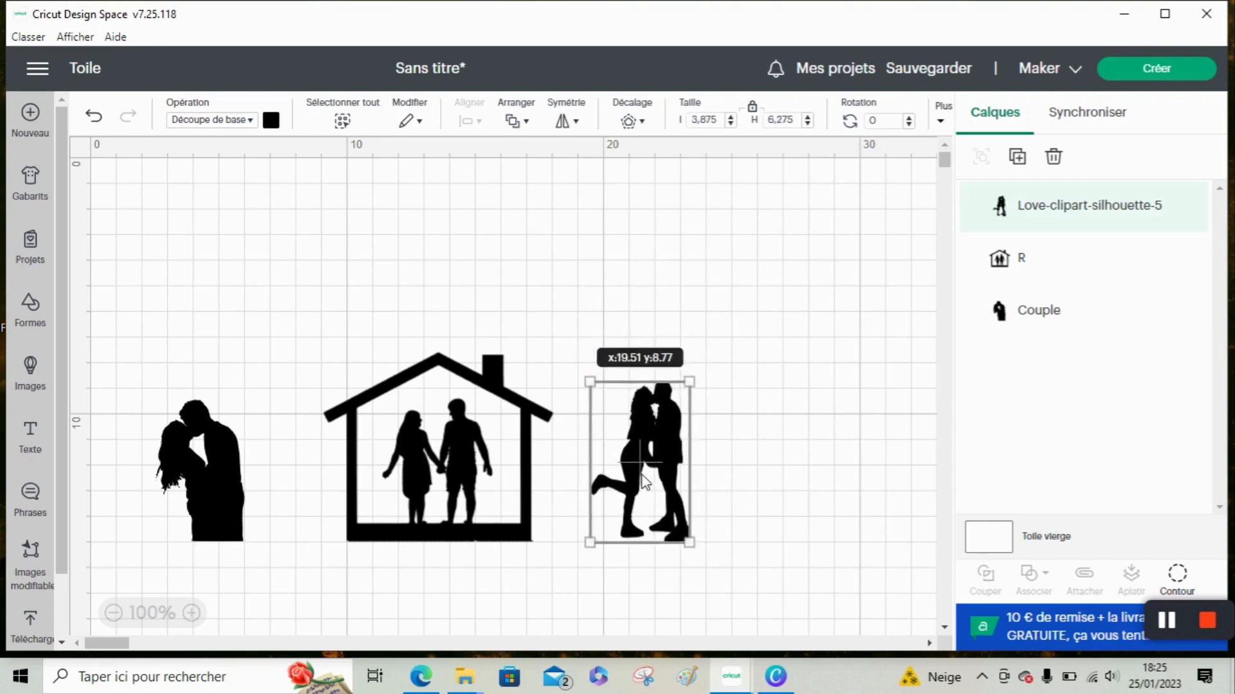
{"action": "left_click_drag", "start_coordinate": [645, 481], "coordinate": [671, 467]}
{"action": "left_click", "coordinate": [580, 557]}
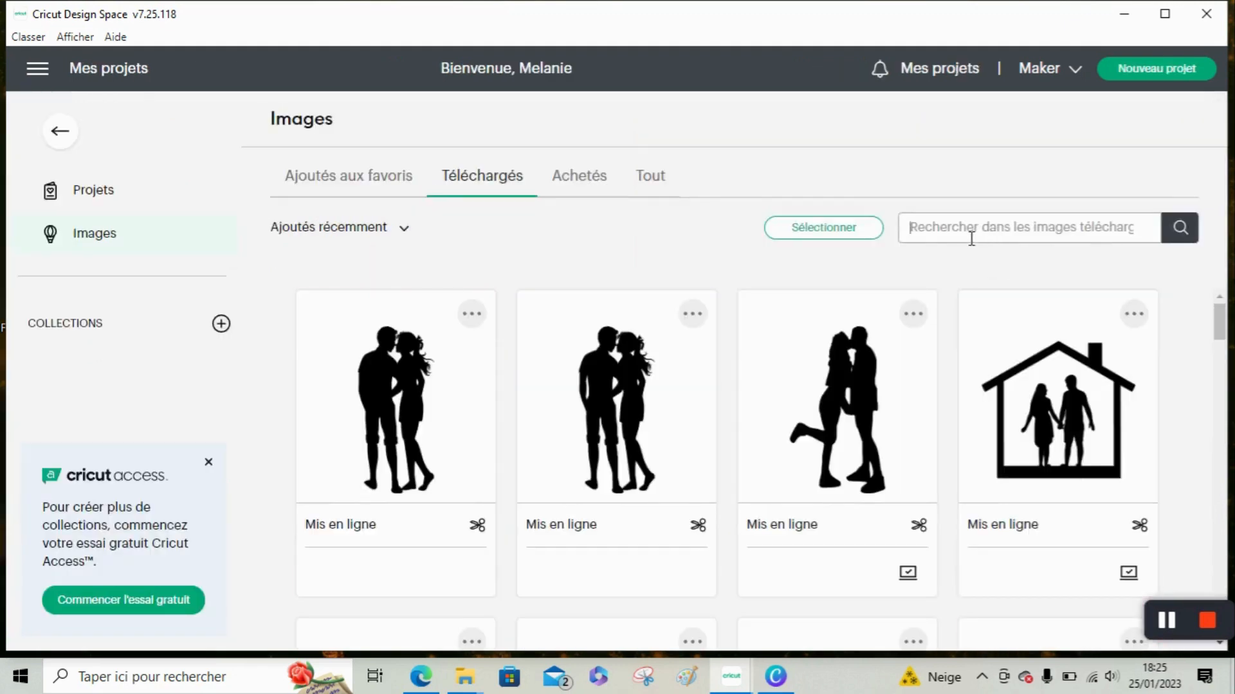
Step: Search the uploaded images for "chat" and add the cat playing with a ball of yarn to the canvas
{"action": "type", "text": "d"}
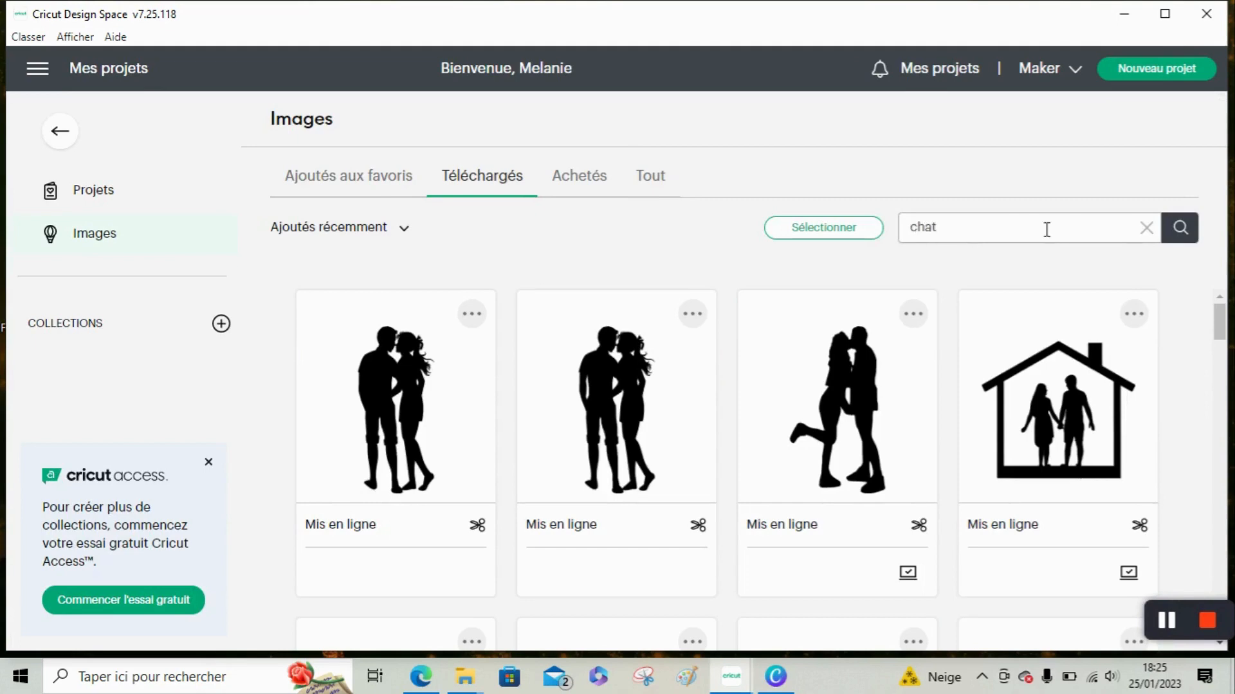
{"action": "left_click", "coordinate": [1194, 237]}
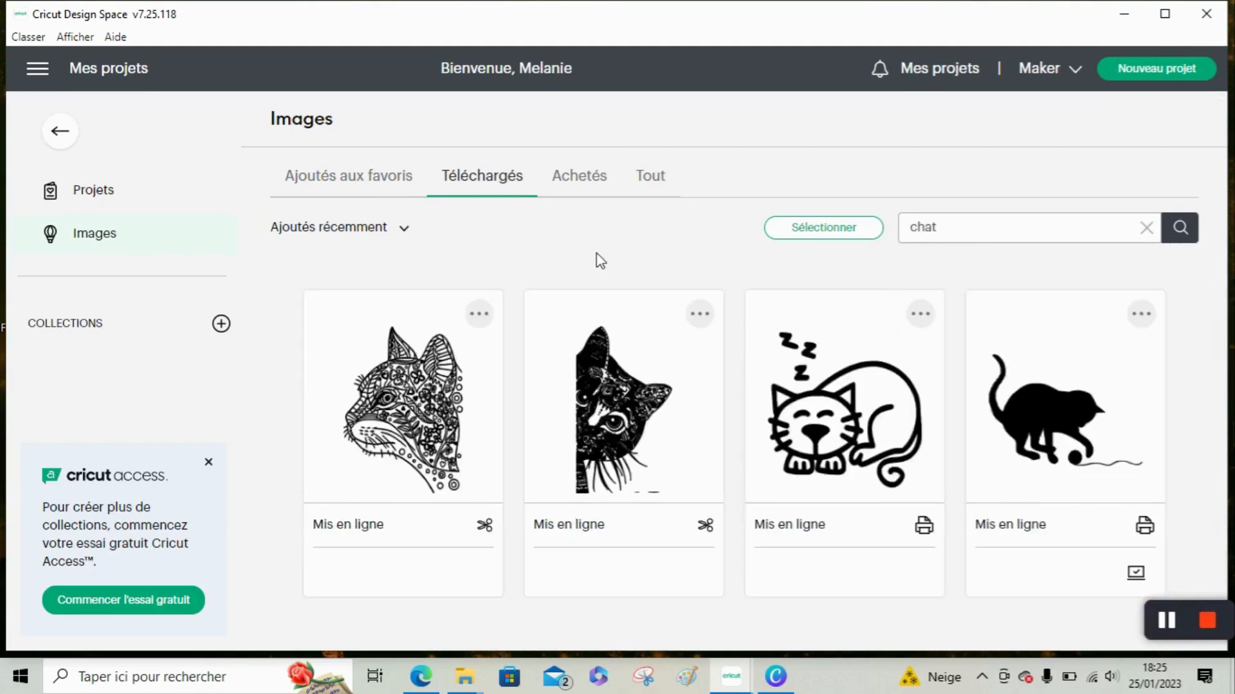
{"action": "left_click", "coordinate": [1082, 471]}
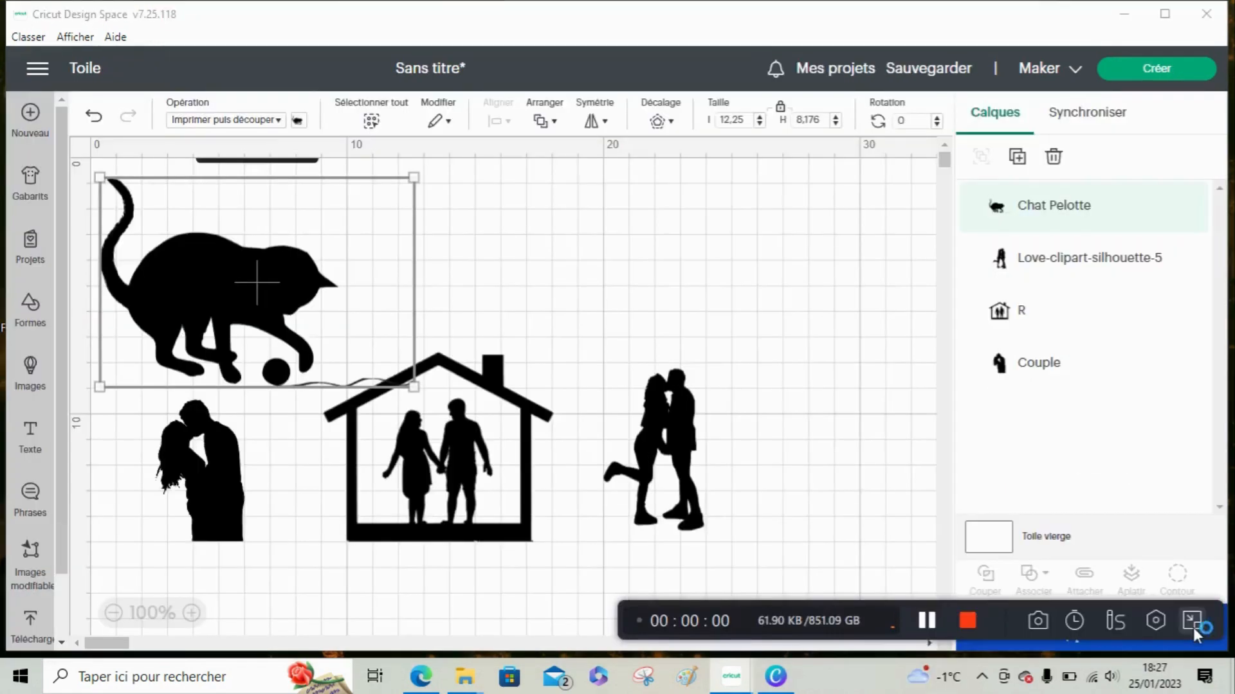
Step: Shrink the cat to about 3.7 cm wide and arrange it overlapping the feet of the kissing couple
{"action": "left_click", "coordinate": [1193, 624]}
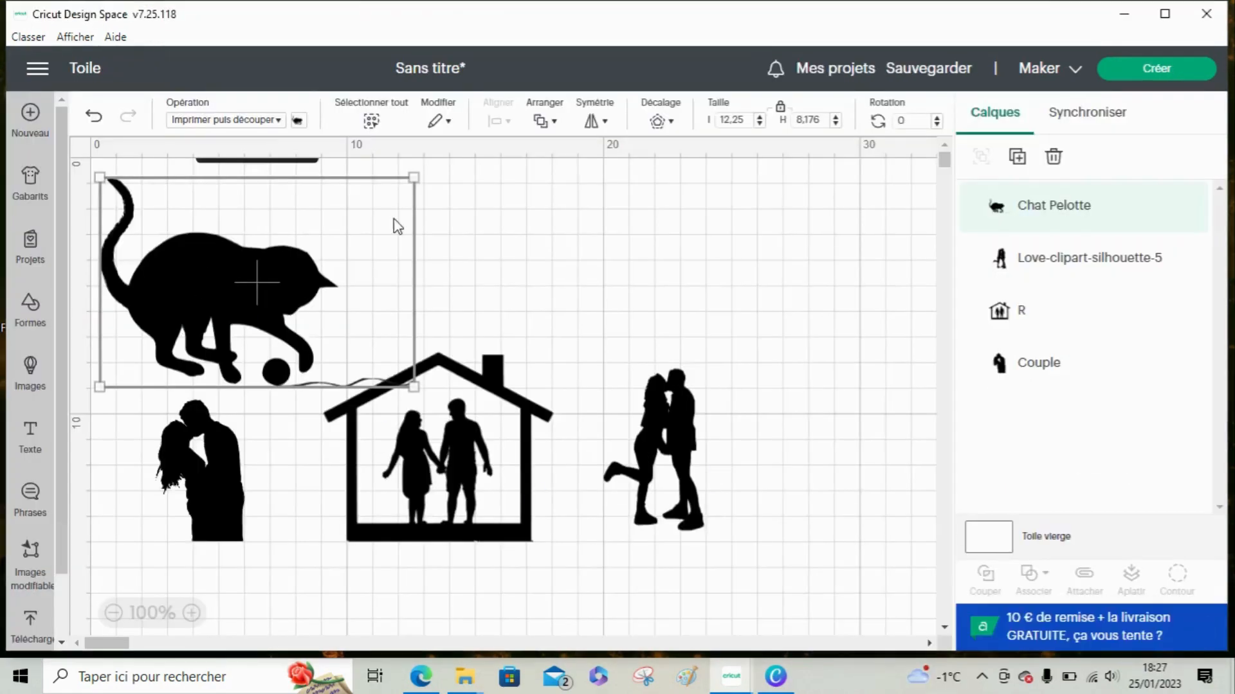
{"action": "left_click_drag", "start_coordinate": [424, 195], "coordinate": [704, 507]}
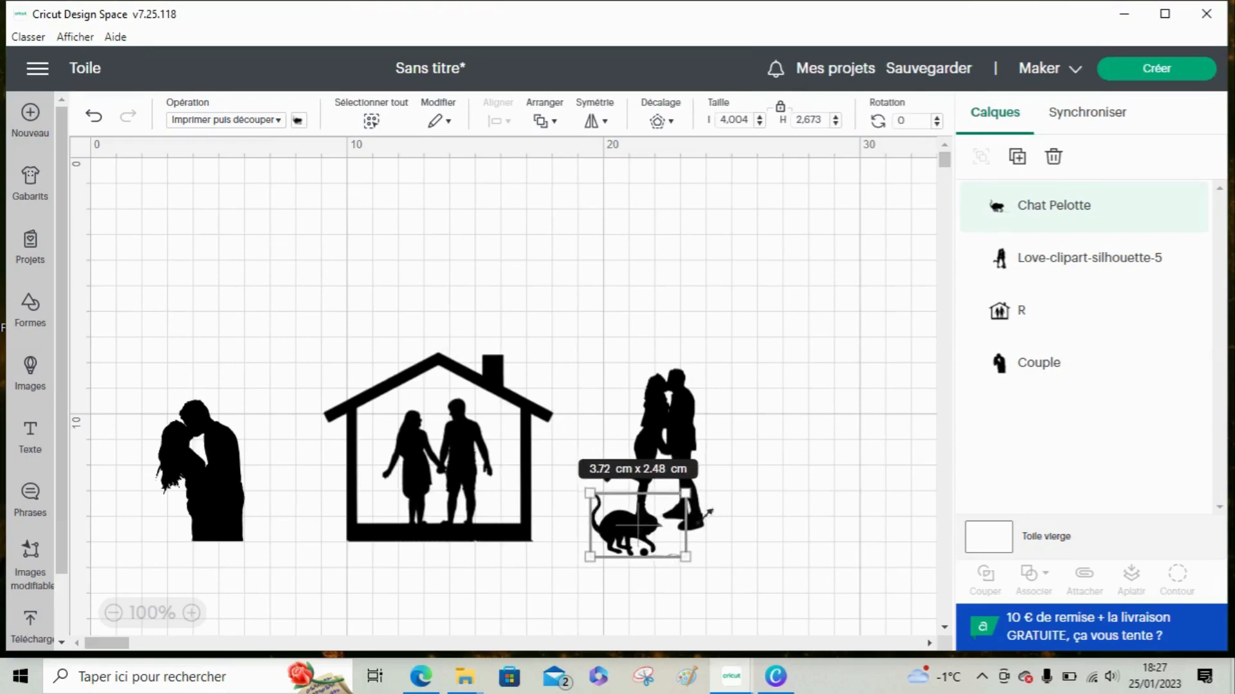
{"action": "left_click", "coordinate": [646, 413]}
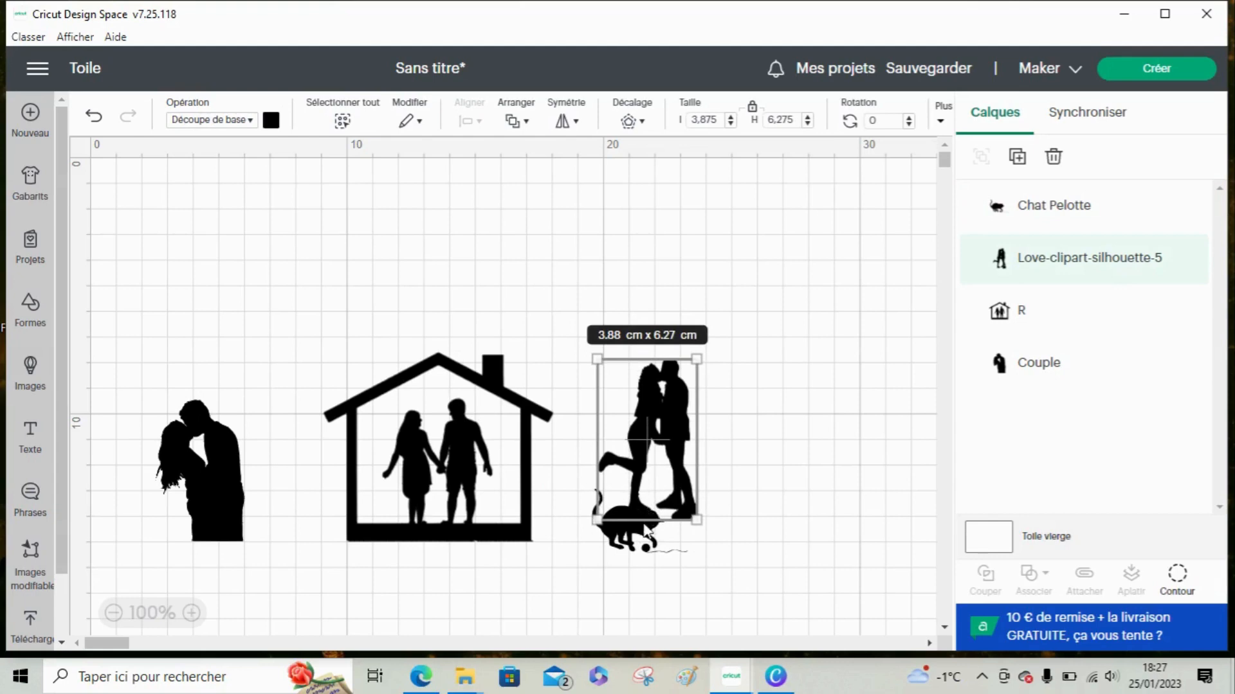
{"action": "left_click_drag", "start_coordinate": [646, 545], "coordinate": [637, 535]}
{"action": "left_click", "coordinate": [707, 603]}
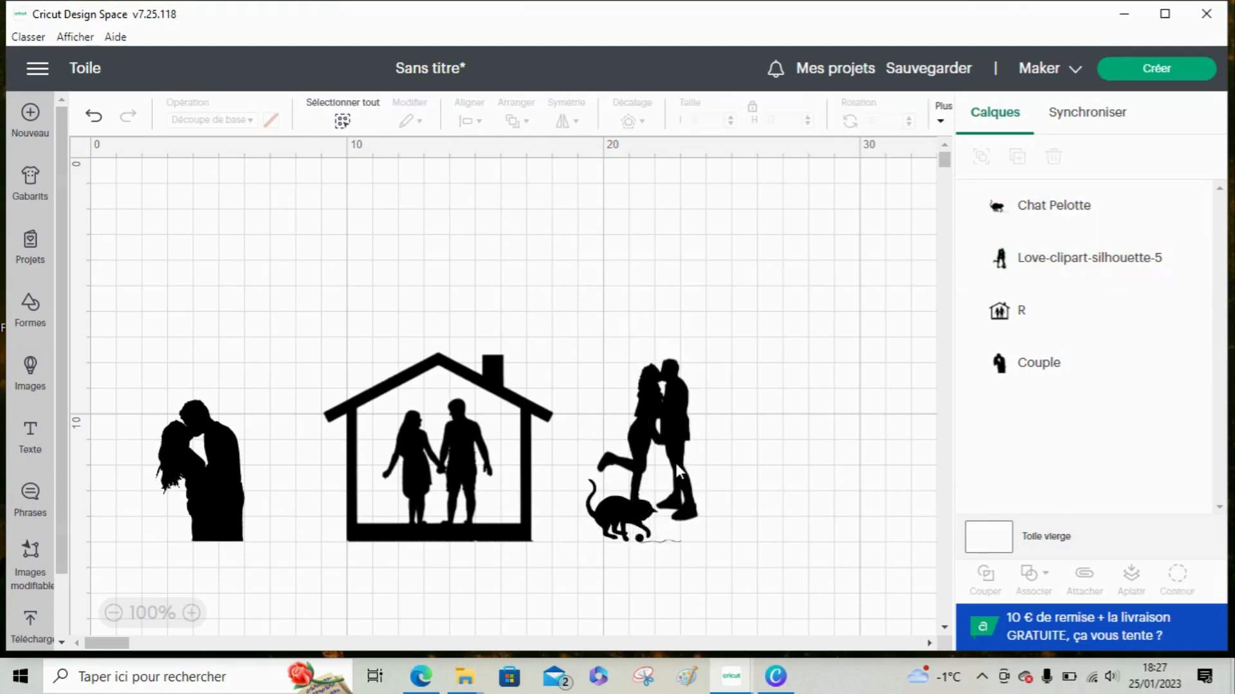
{"action": "left_click_drag", "start_coordinate": [681, 463], "coordinate": [679, 466]}
{"action": "left_click", "coordinate": [777, 464]}
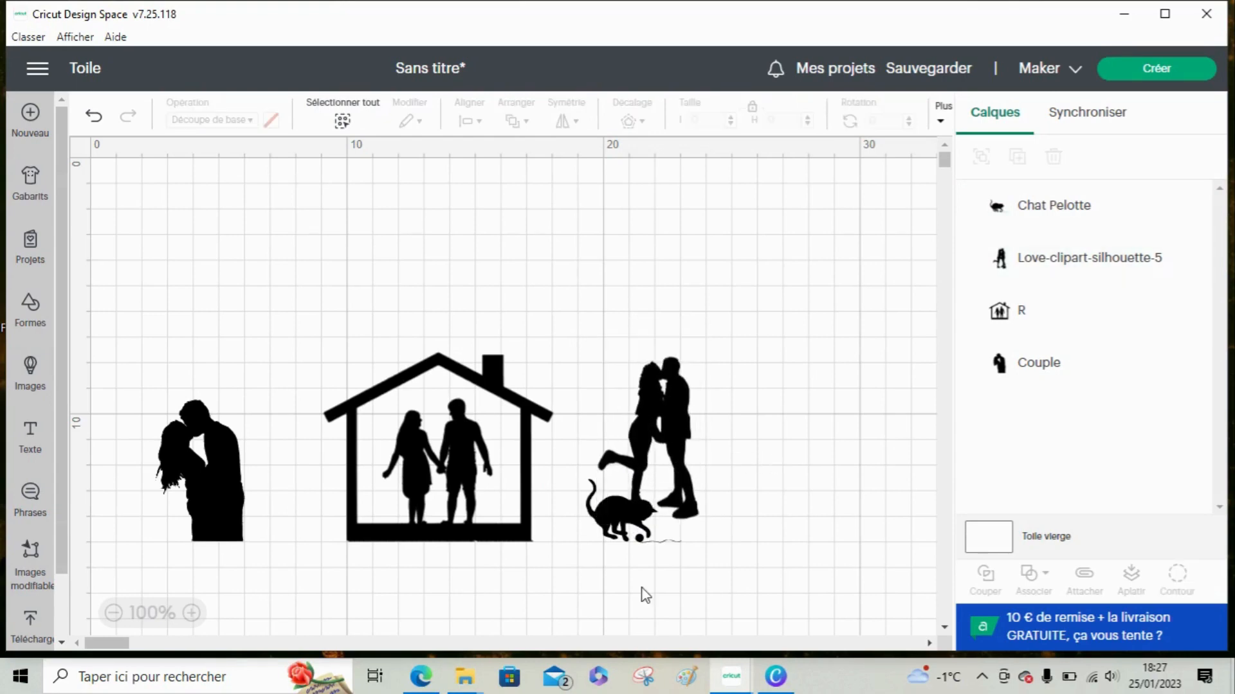
Step: Select the cat and the kissing couple together and unite them with the Lier operation
{"action": "left_click_drag", "start_coordinate": [643, 589], "coordinate": [586, 340]}
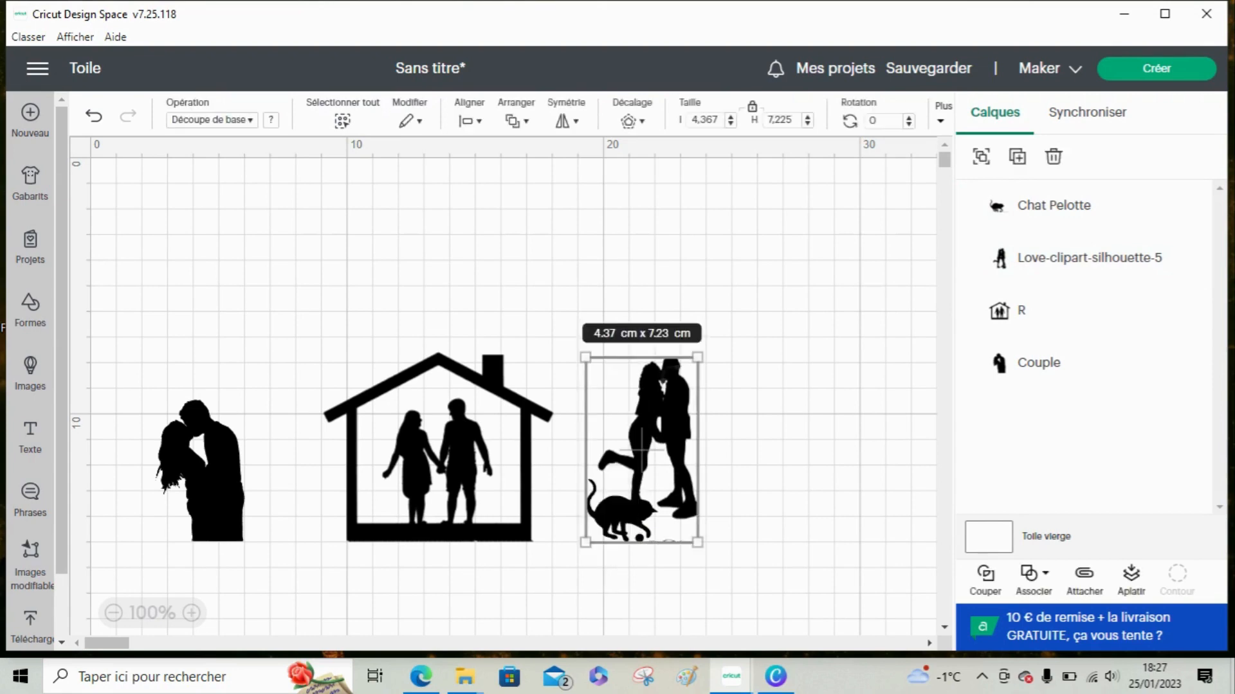
{"action": "left_click", "coordinate": [1035, 574]}
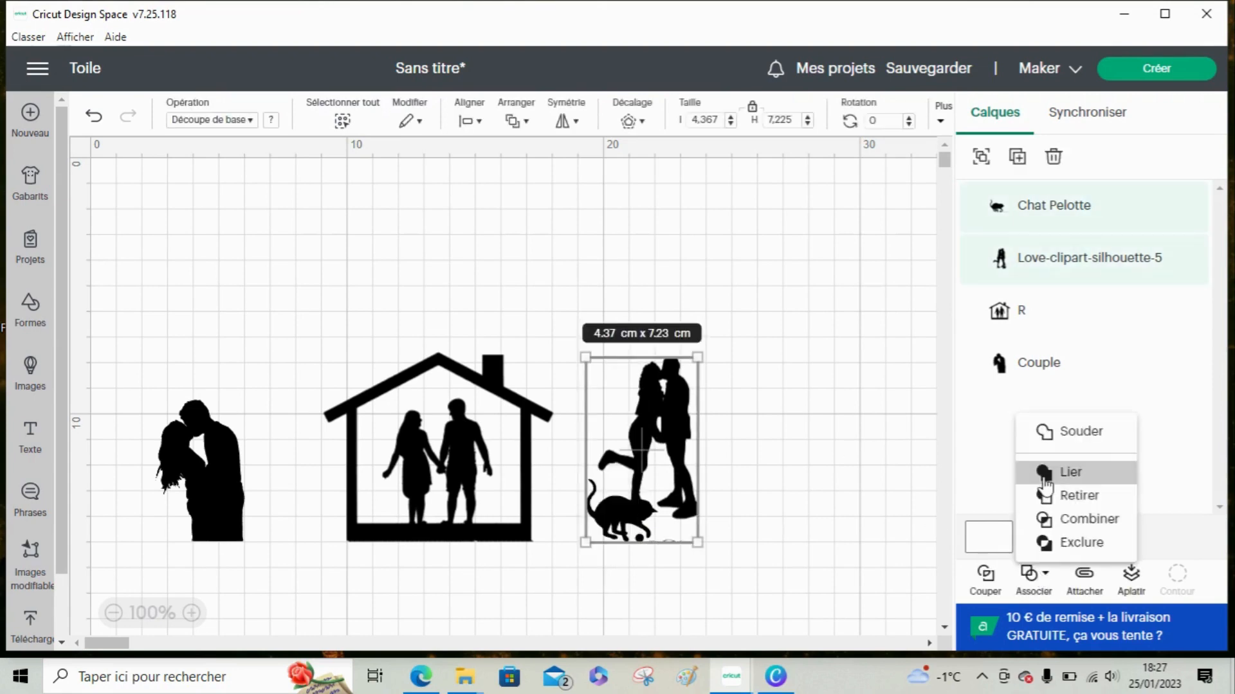
{"action": "left_click", "coordinate": [800, 468]}
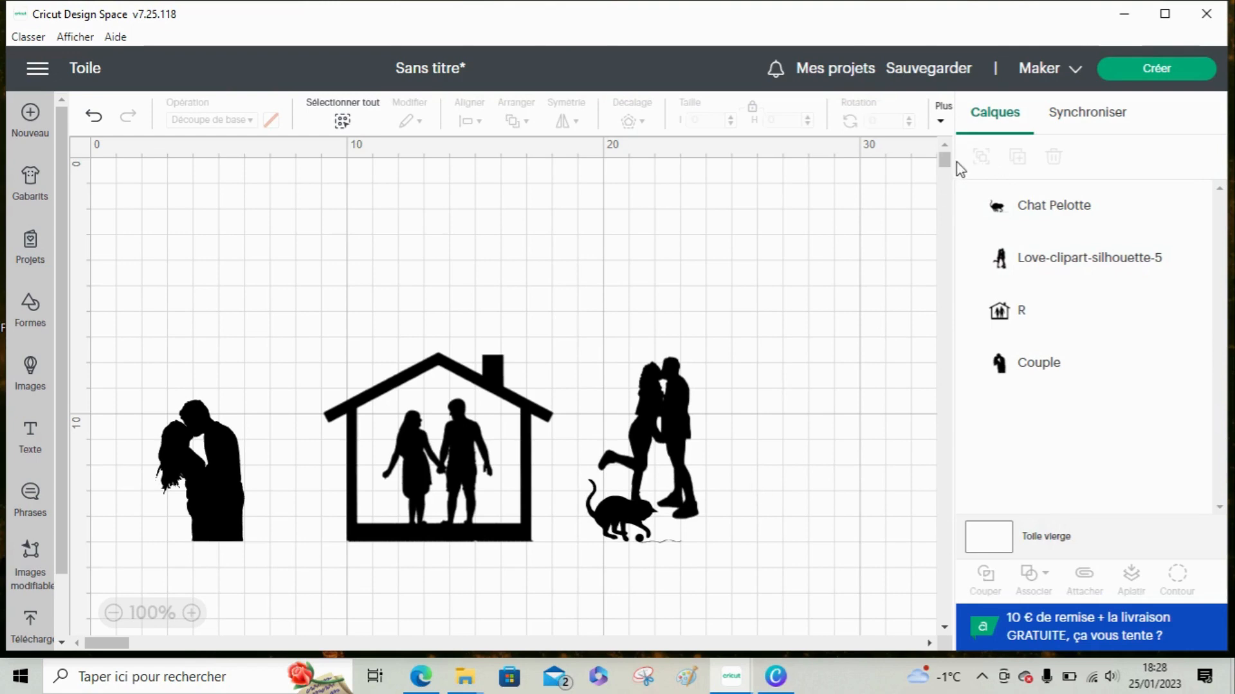
{"action": "left_click_drag", "start_coordinate": [945, 164], "coordinate": [944, 162]}
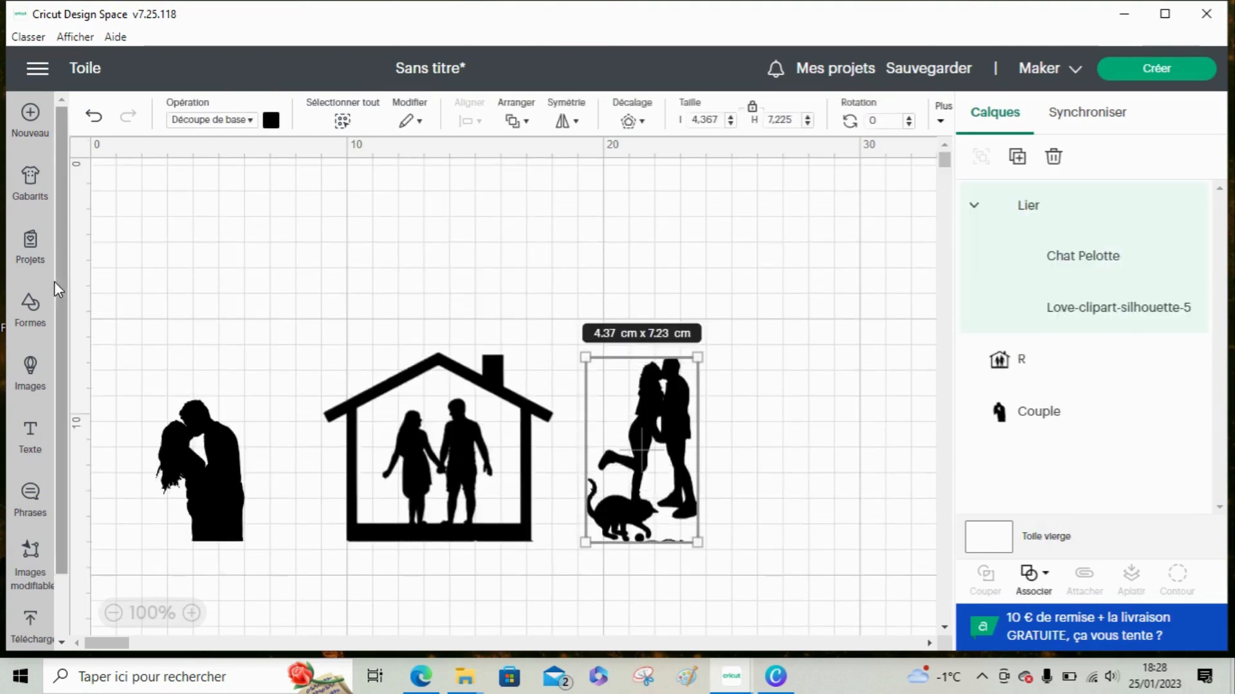
Step: Add the text "FAMILLE" and place it above the house
{"action": "left_click", "coordinate": [31, 438]}
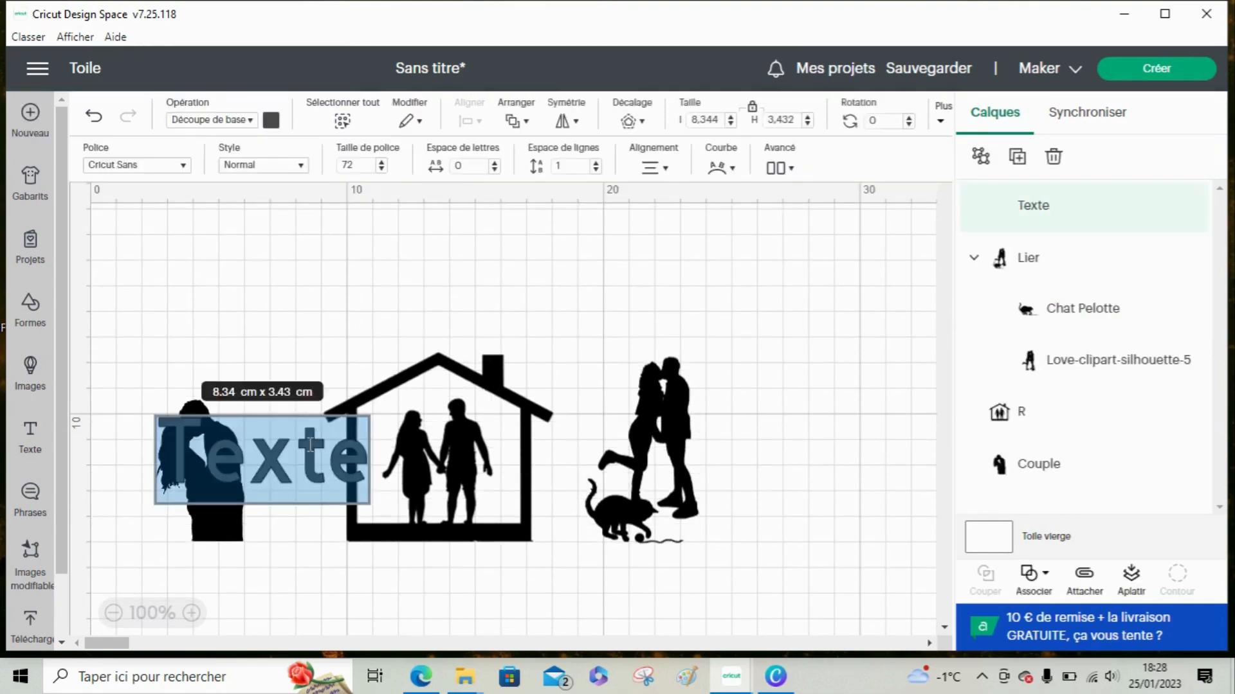
{"action": "type", "text": "FAMILL"}
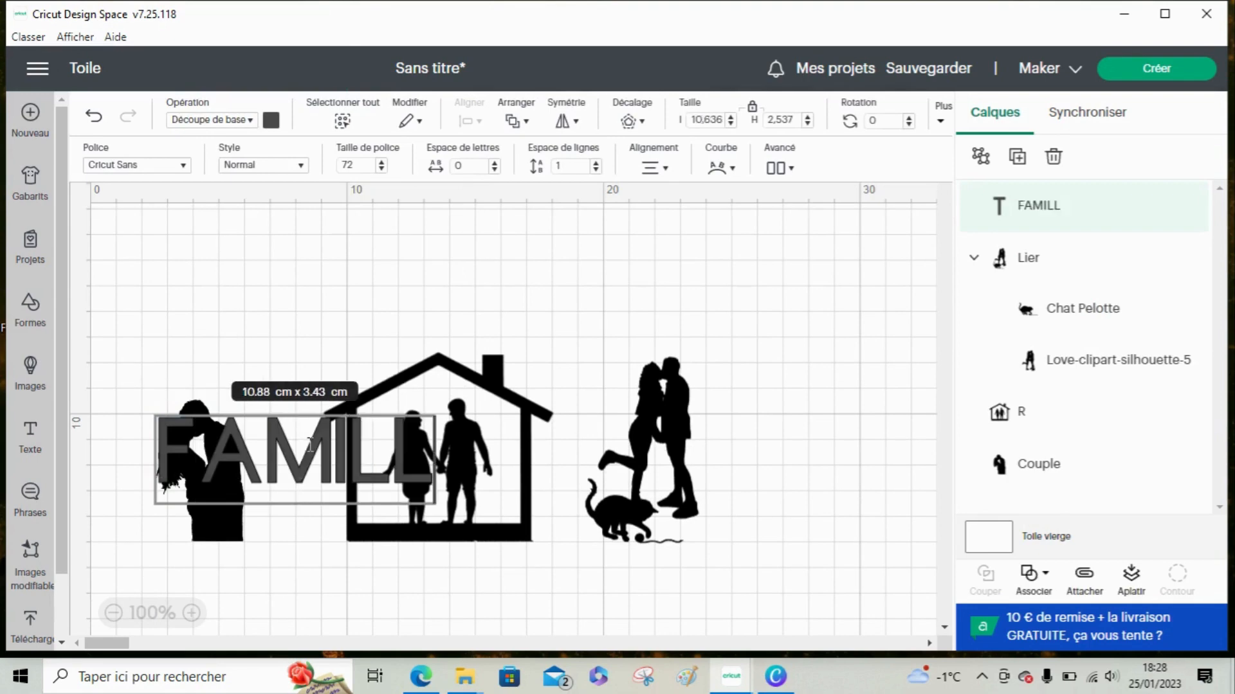
{"action": "type", "text": "E"}
{"action": "left_click", "coordinate": [585, 382]}
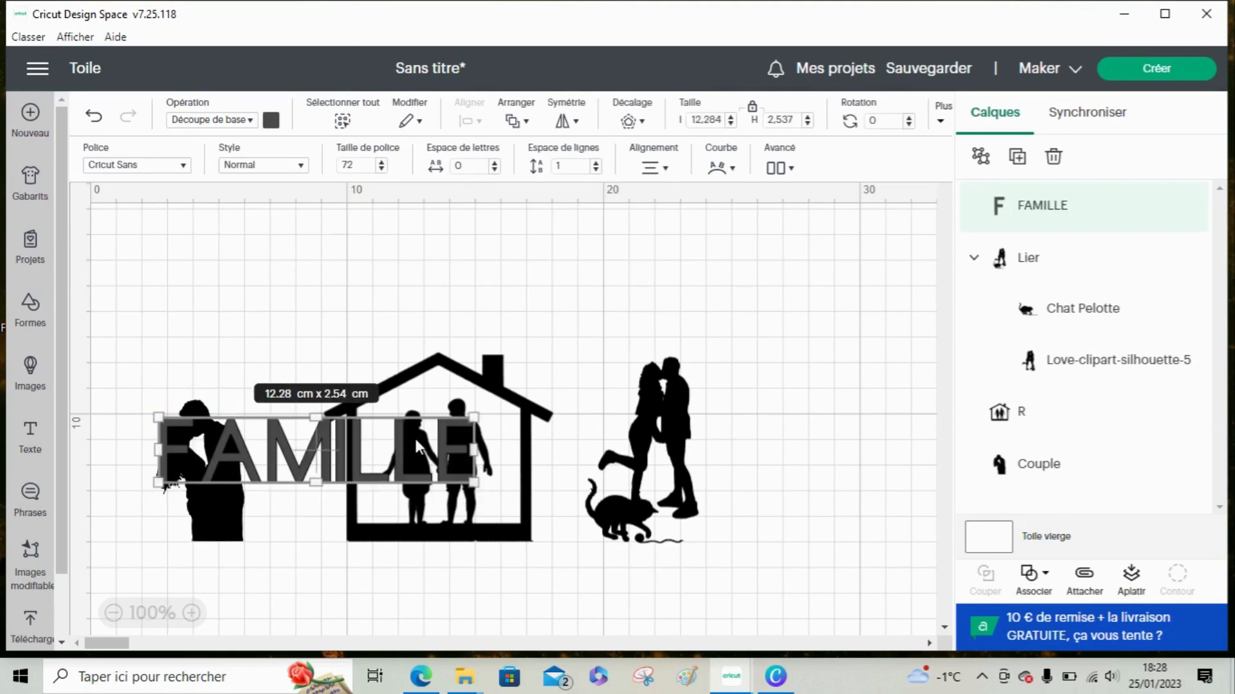
{"action": "left_click_drag", "start_coordinate": [381, 483], "coordinate": [508, 313]}
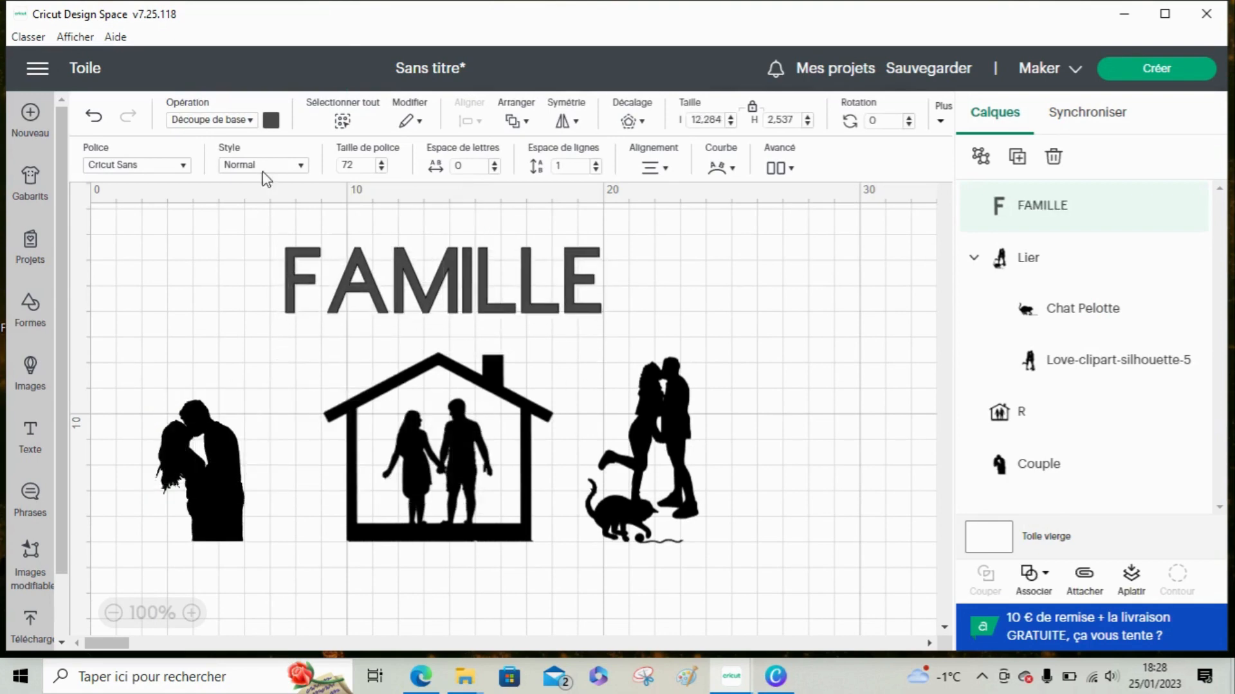
Step: Change the FAMILLE text's material colour to black
{"action": "left_click", "coordinate": [271, 120]}
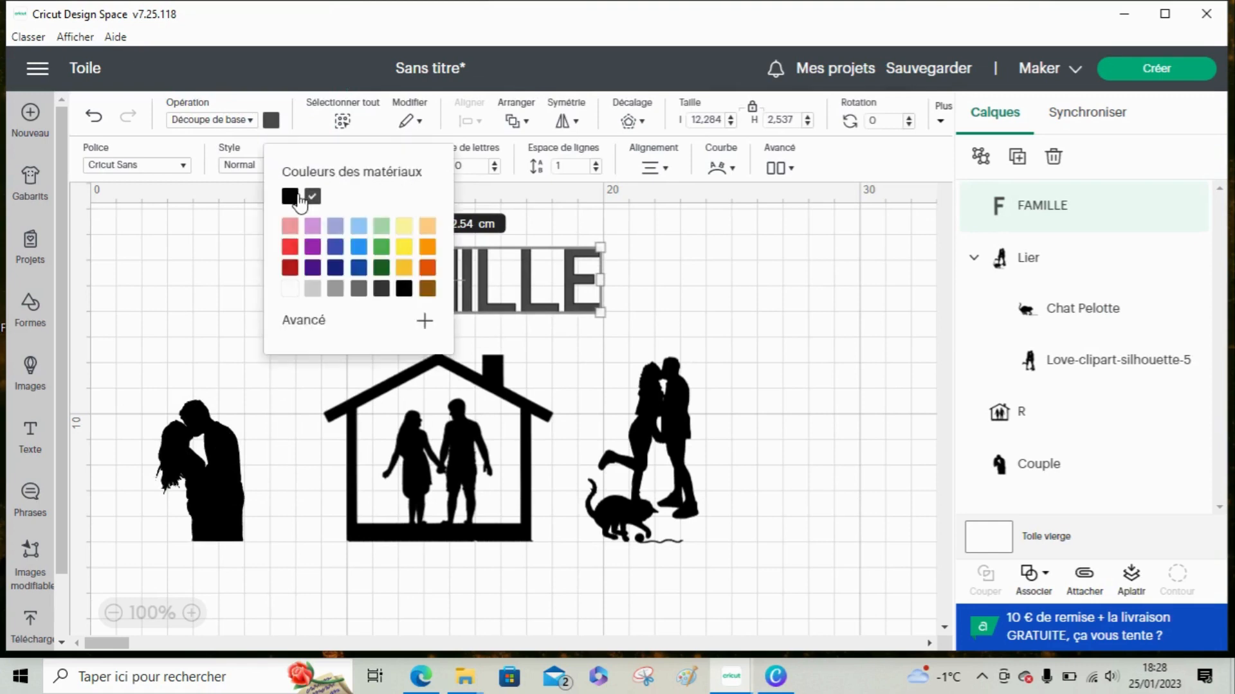
{"action": "left_click", "coordinate": [295, 197]}
{"action": "left_click", "coordinate": [677, 293]}
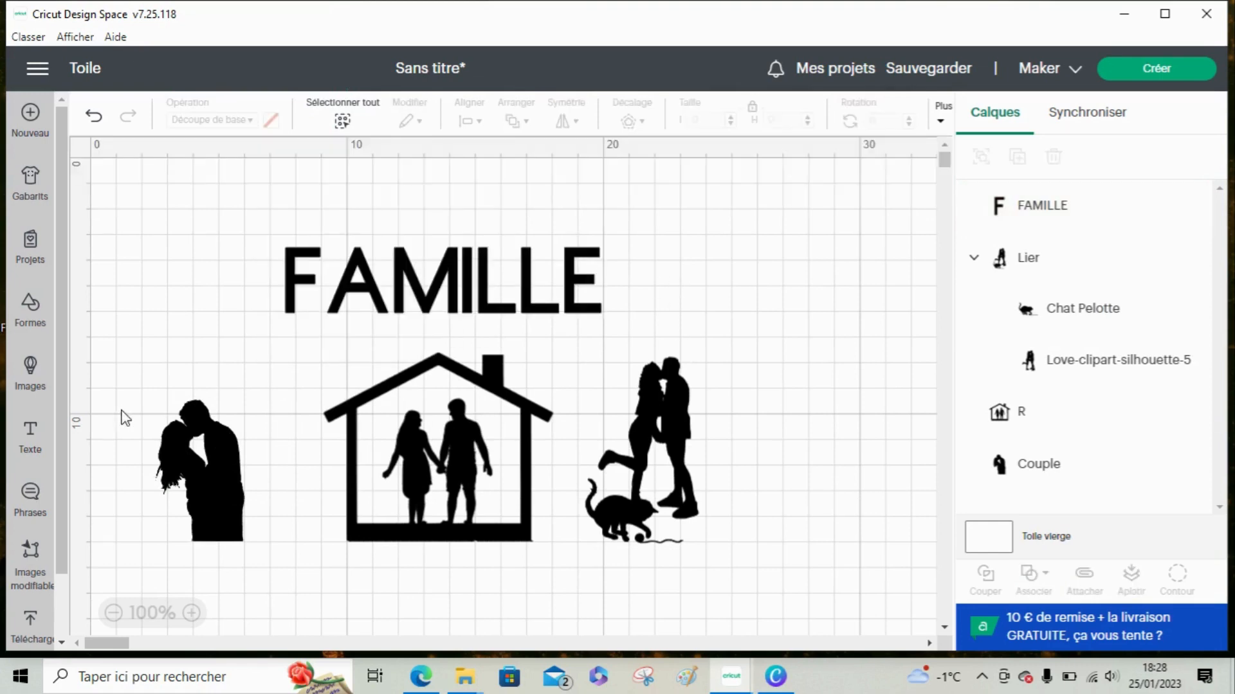
Step: Add a new text object reading "02/2018" to the canvas
{"action": "left_click", "coordinate": [30, 443]}
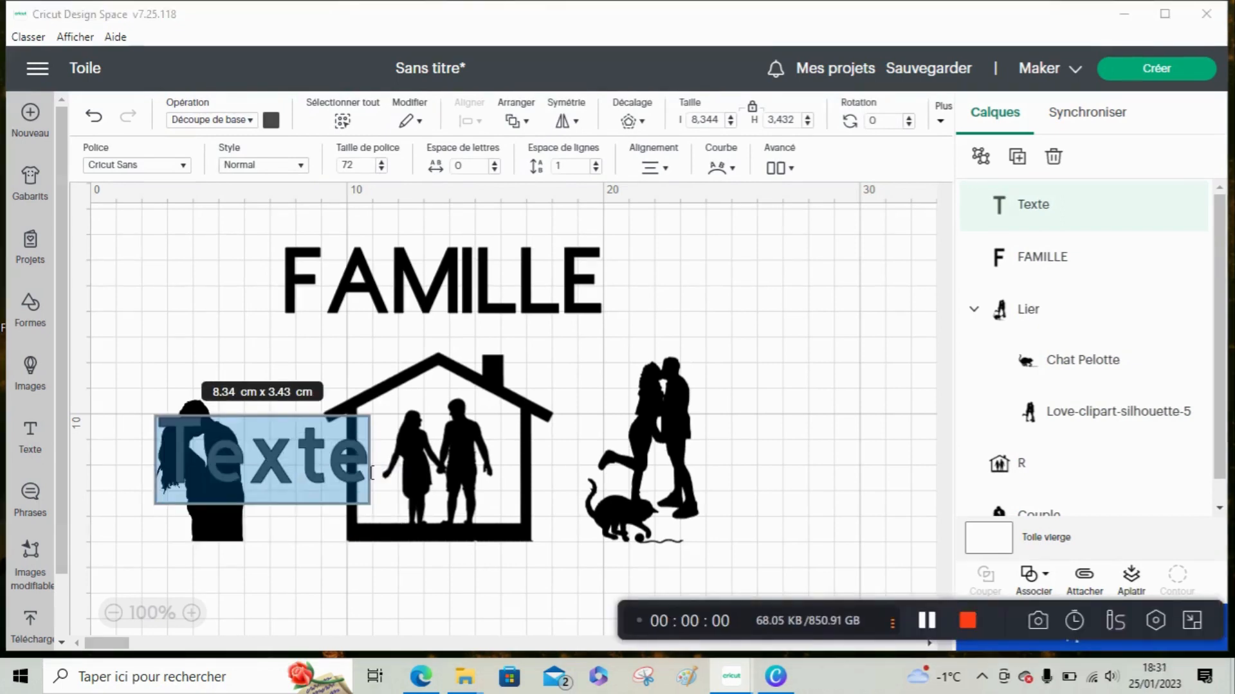
{"action": "left_click", "coordinate": [372, 474]}
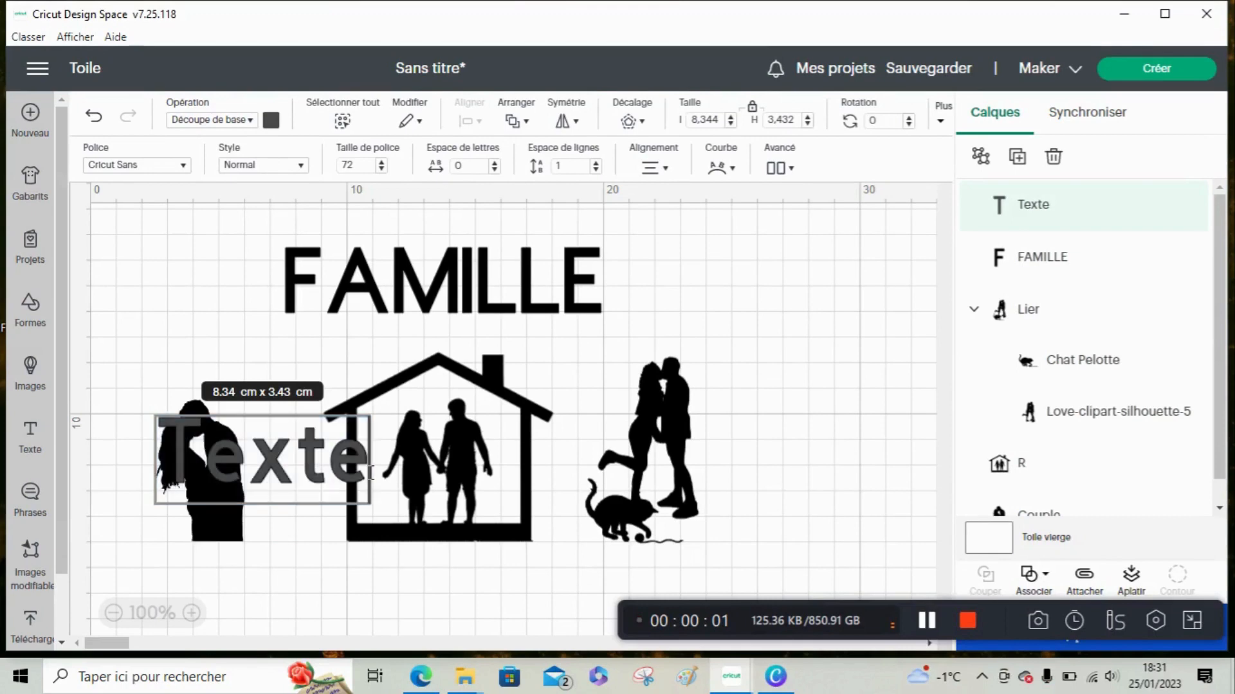
{"action": "left_click", "coordinate": [208, 470], "text": "shift"}
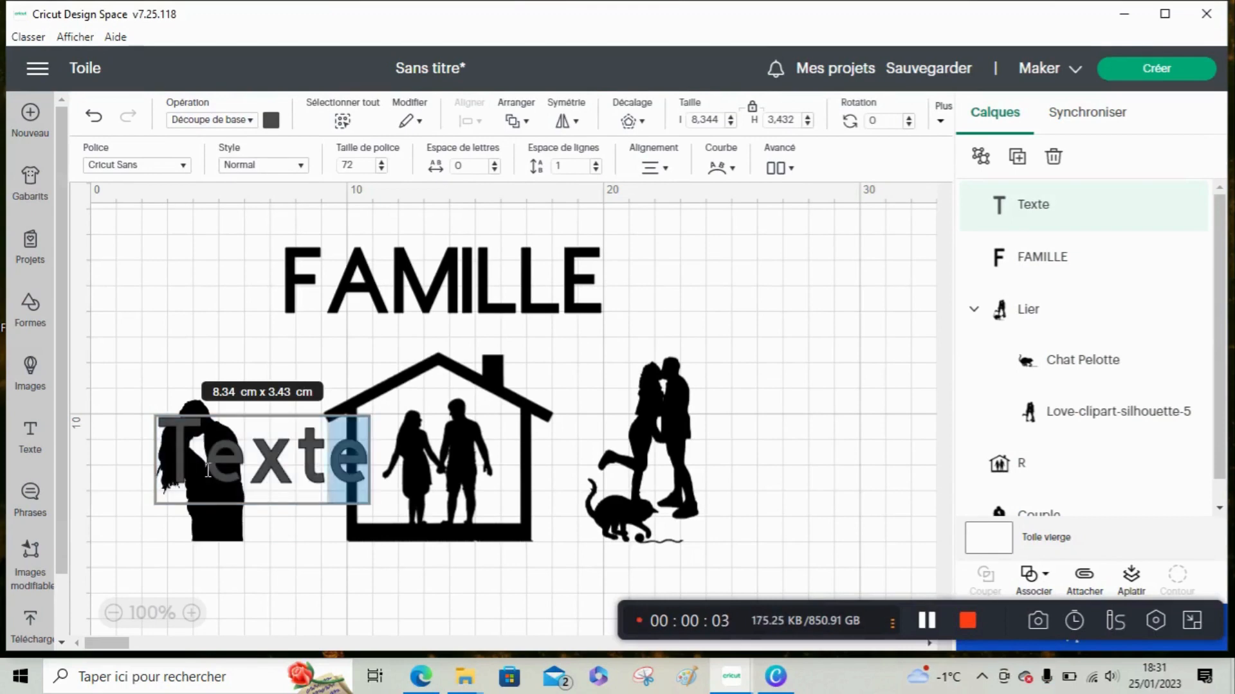
{"action": "key", "text": "BackSpace"}
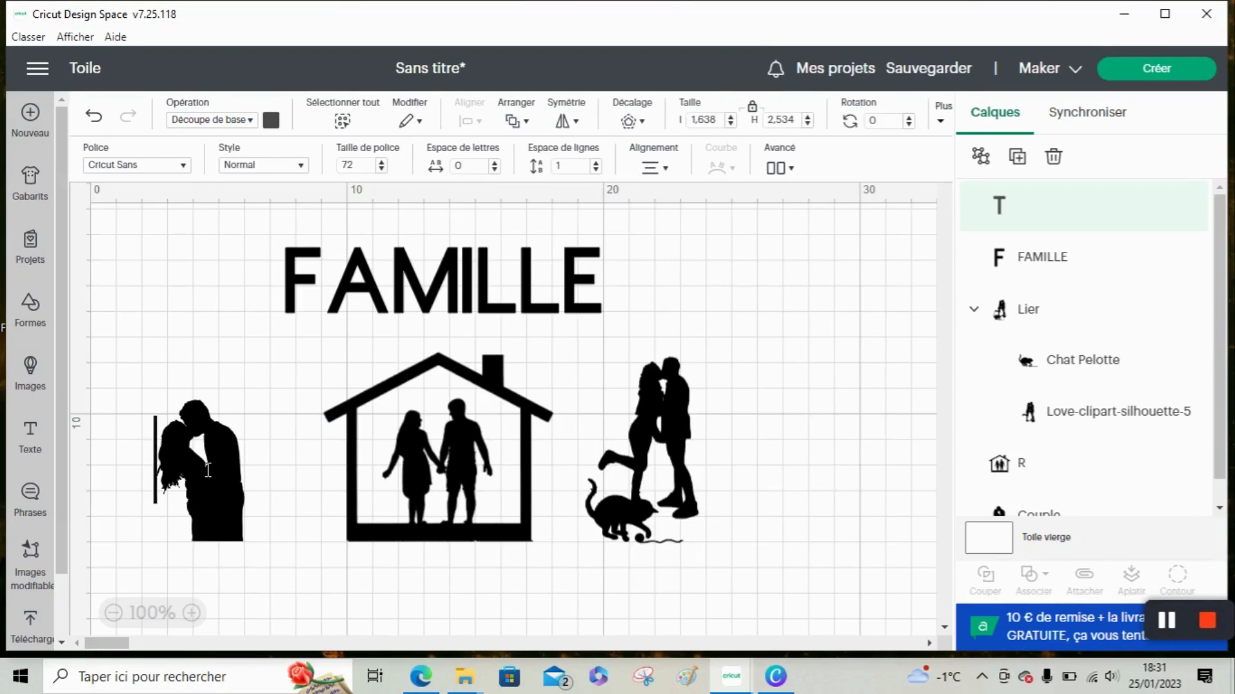
{"action": "type", "text": "O2/2018"}
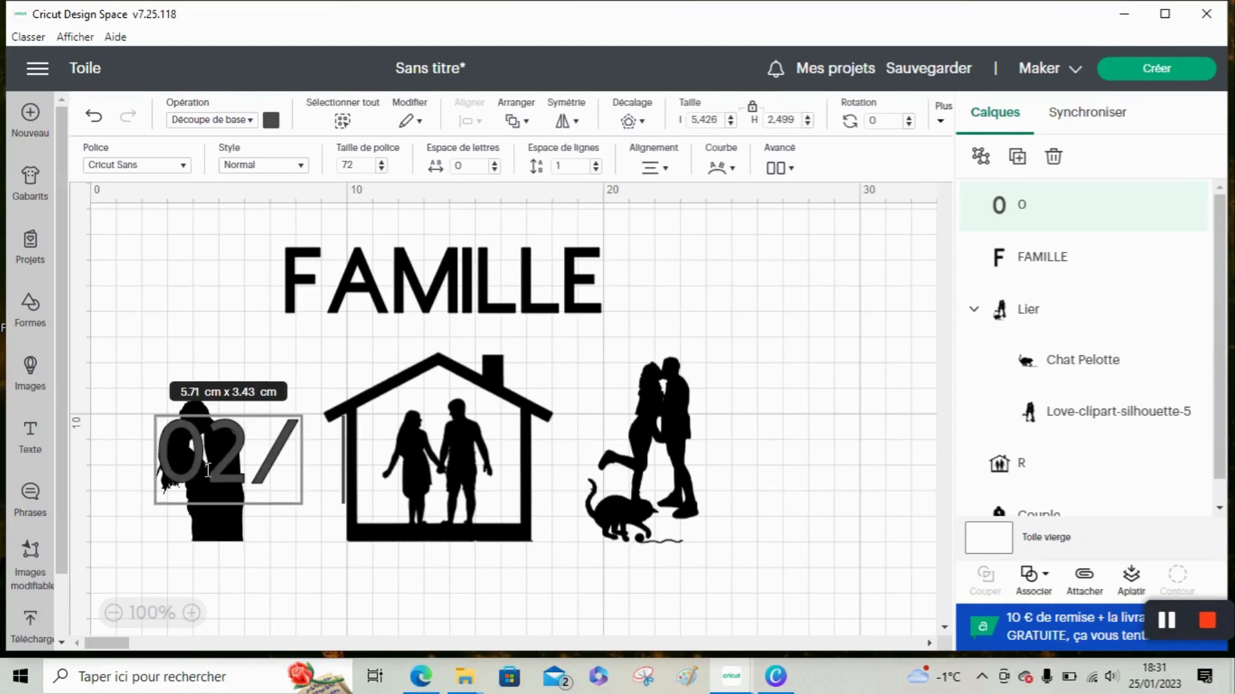
Step: Shrink the 02/2018 text to about 4.4 cm wide and place it below the embracing couple
{"action": "left_click", "coordinate": [315, 367]}
{"action": "left_click", "coordinate": [450, 427]}
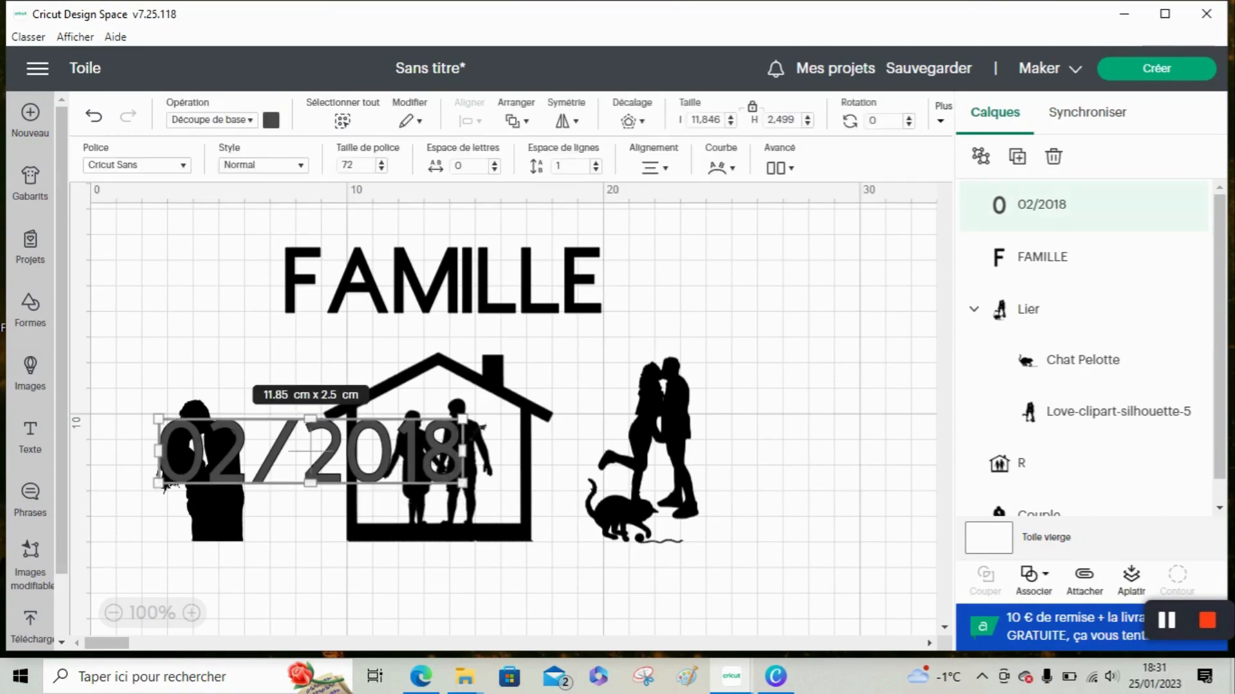
{"action": "left_click_drag", "start_coordinate": [462, 483], "coordinate": [245, 589]}
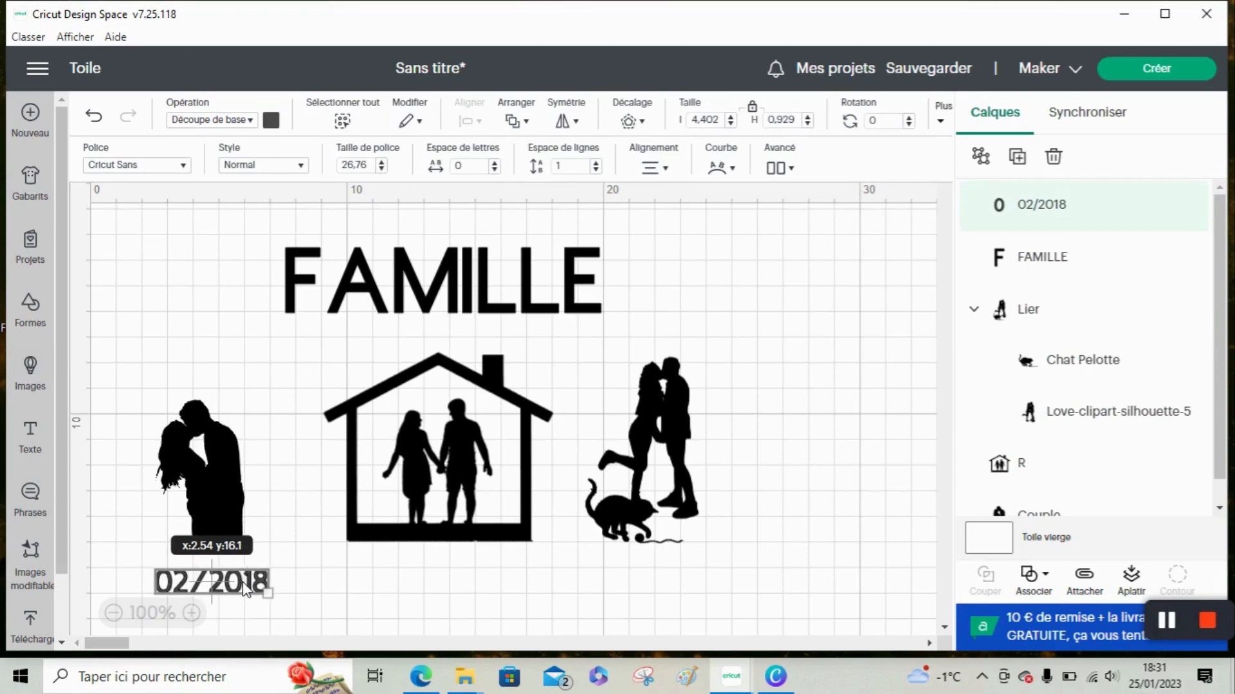
{"action": "left_click", "coordinate": [408, 587]}
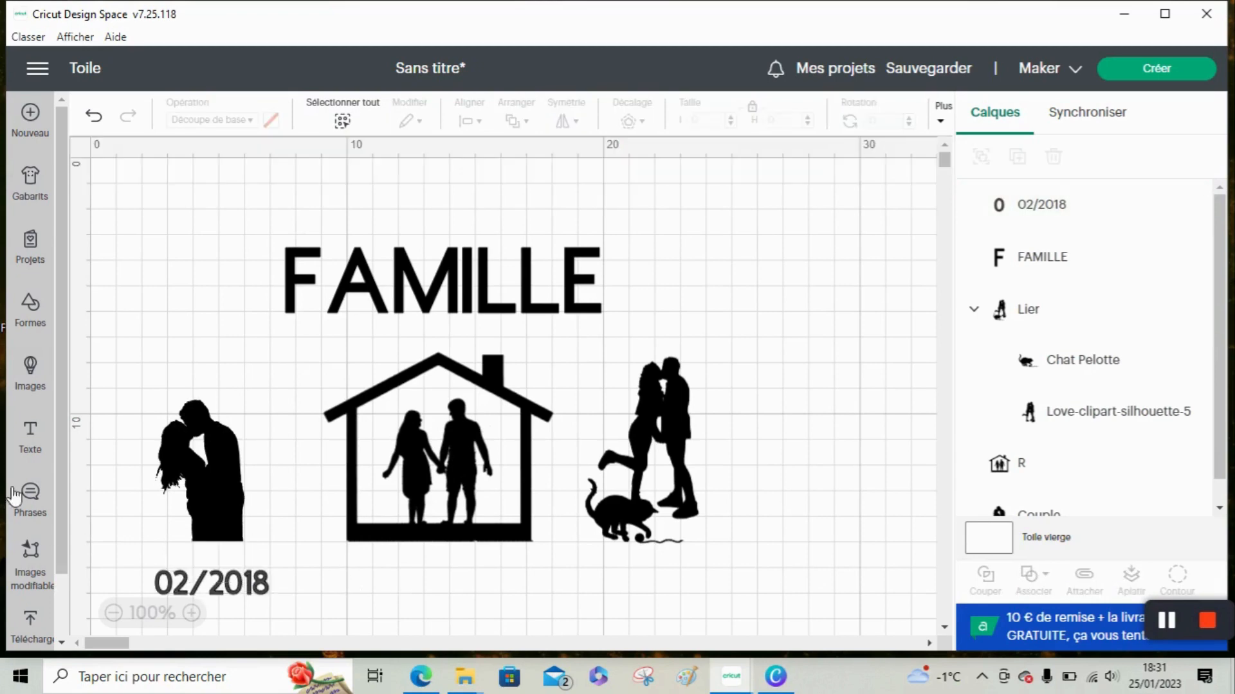
Step: Add a second date text reading "03/2020" to the canvas
{"action": "left_click", "coordinate": [39, 448]}
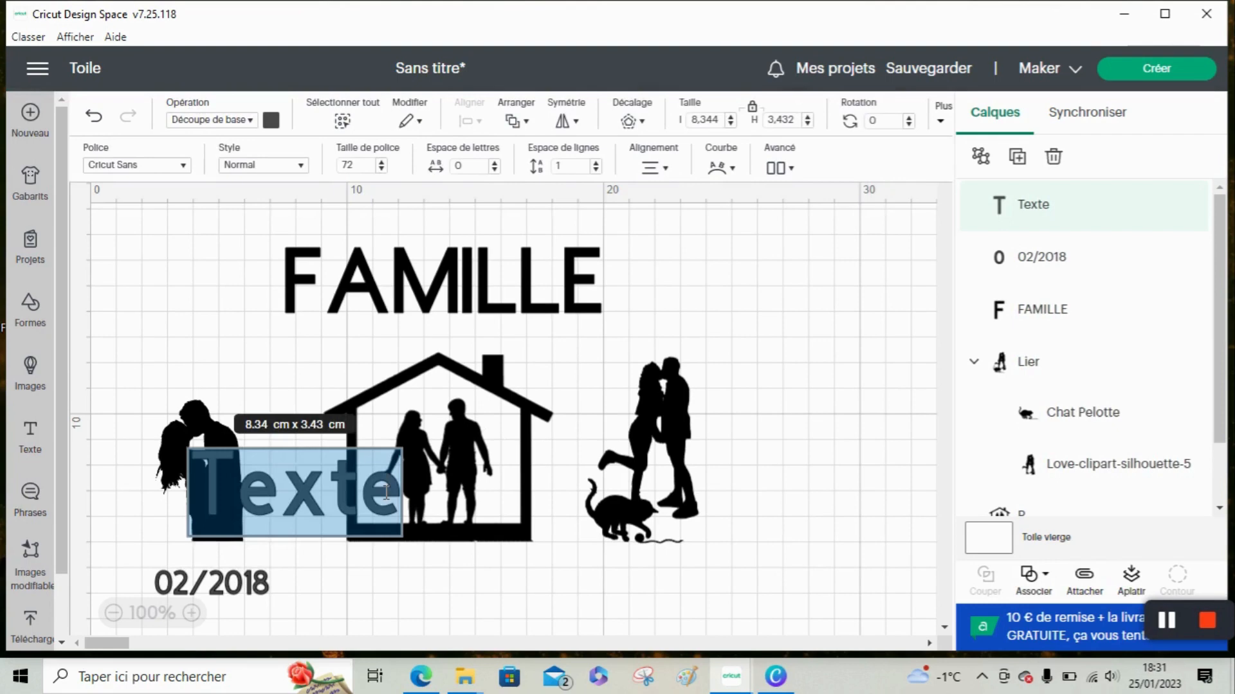
{"action": "type", "text": "03/"}
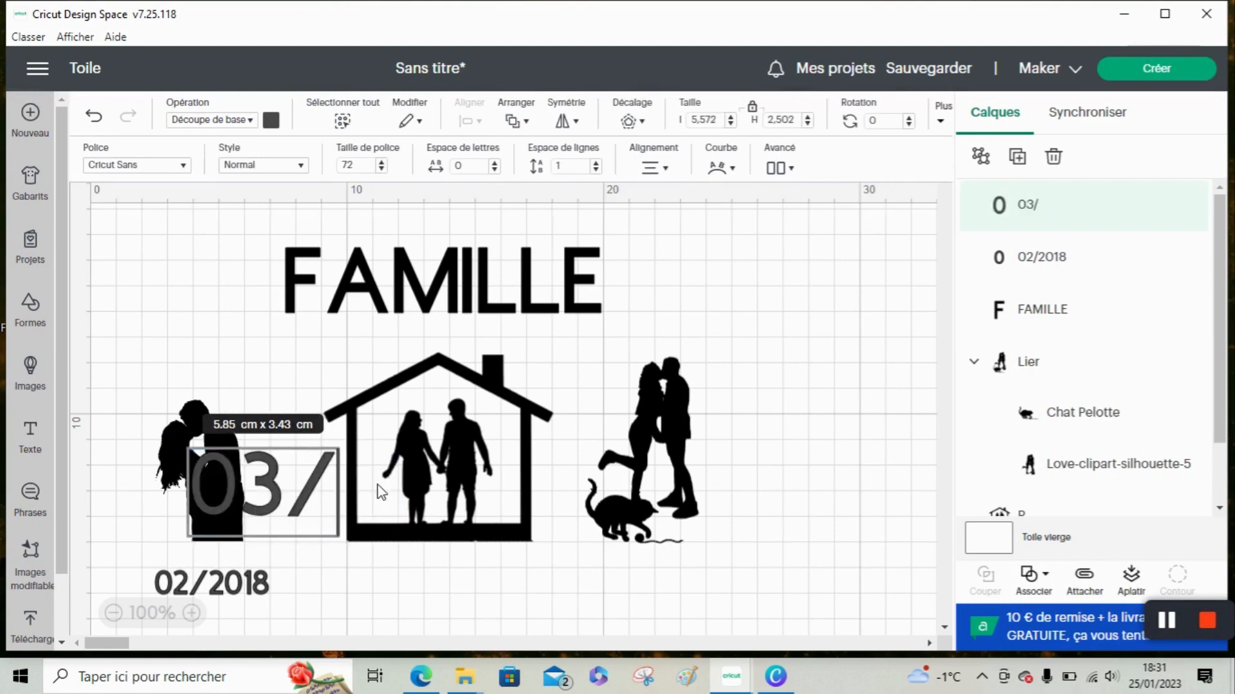
{"action": "type", "text": "2020"}
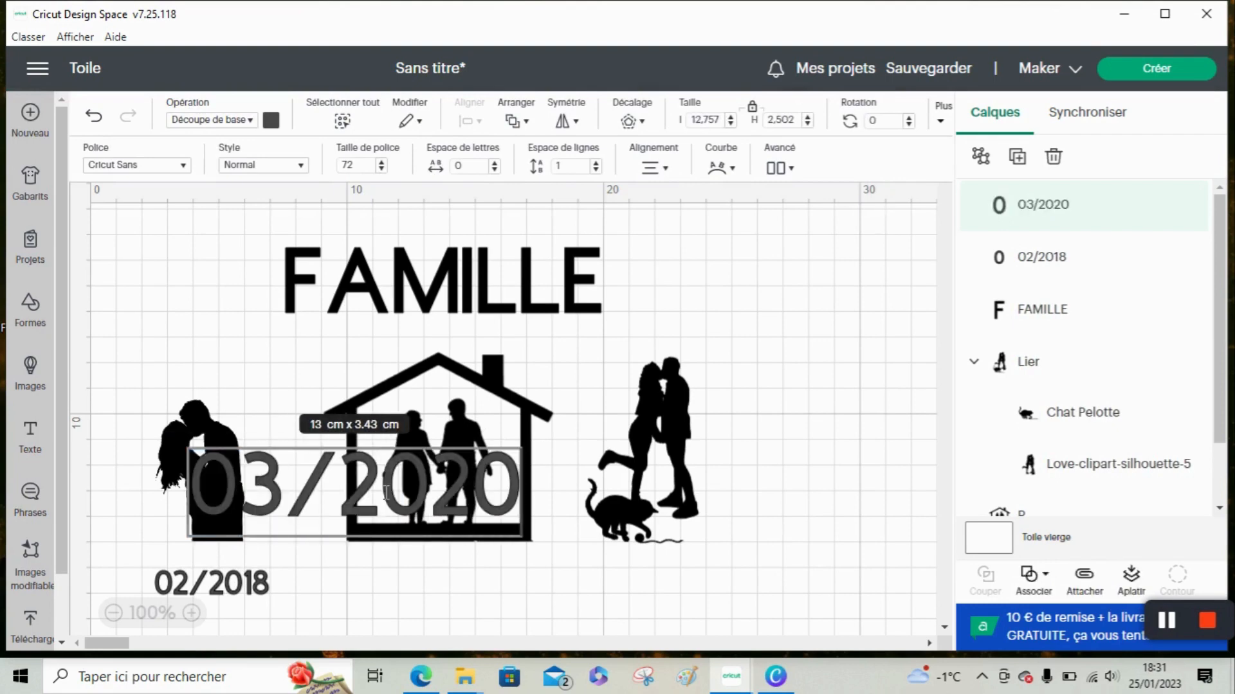
{"action": "left_click", "coordinate": [439, 489]}
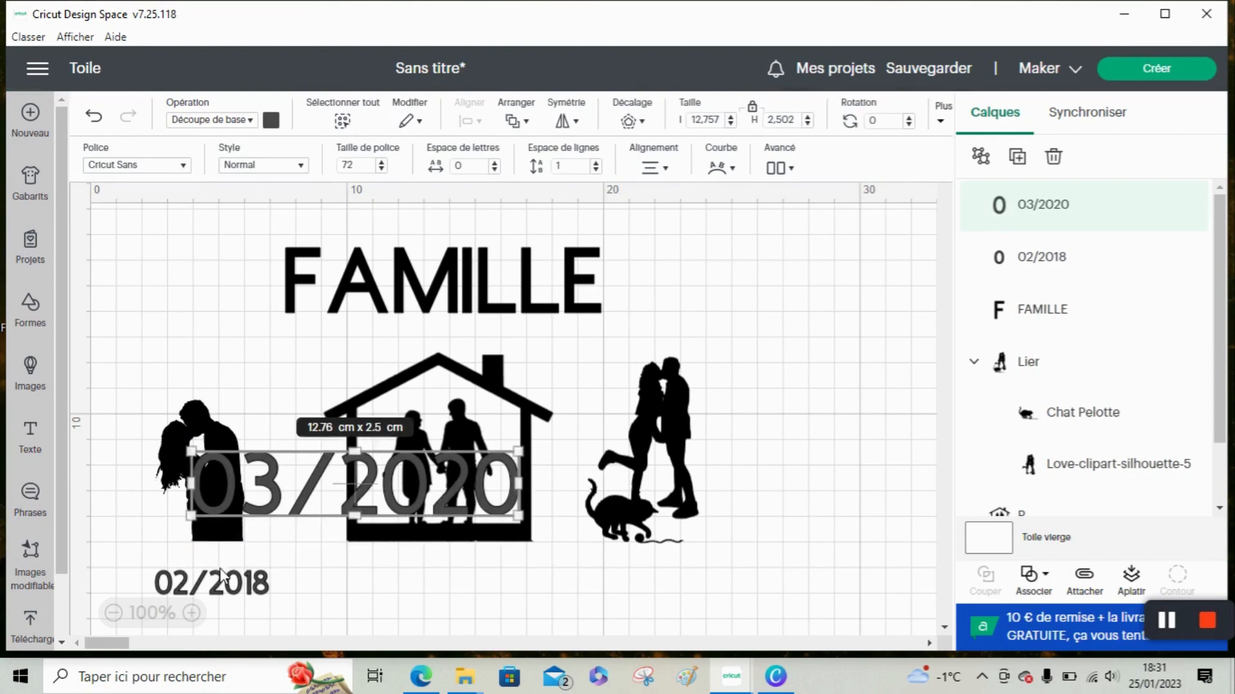
Step: Set the 03/2020 text's width to 4.402 cm, matching the 02/2018 text, and place it below the house
{"action": "left_click", "coordinate": [249, 565]}
{"action": "left_click", "coordinate": [234, 588]}
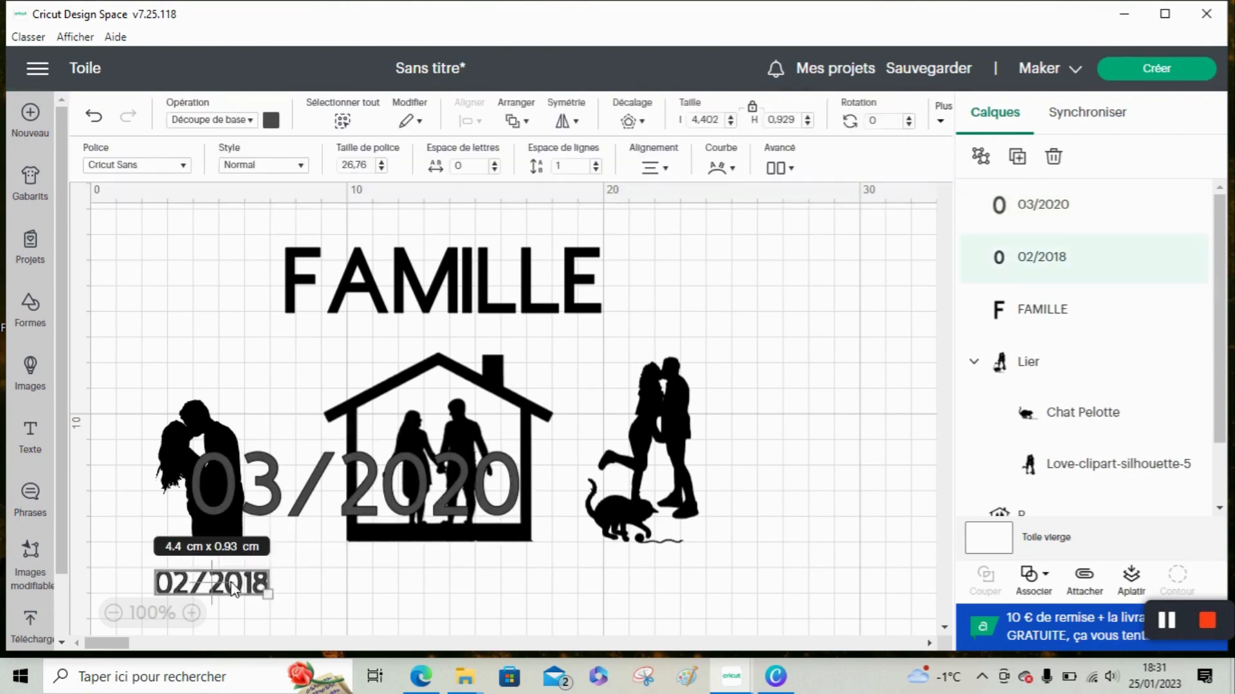
{"action": "left_click", "coordinate": [384, 495]}
{"action": "left_click", "coordinate": [694, 129]}
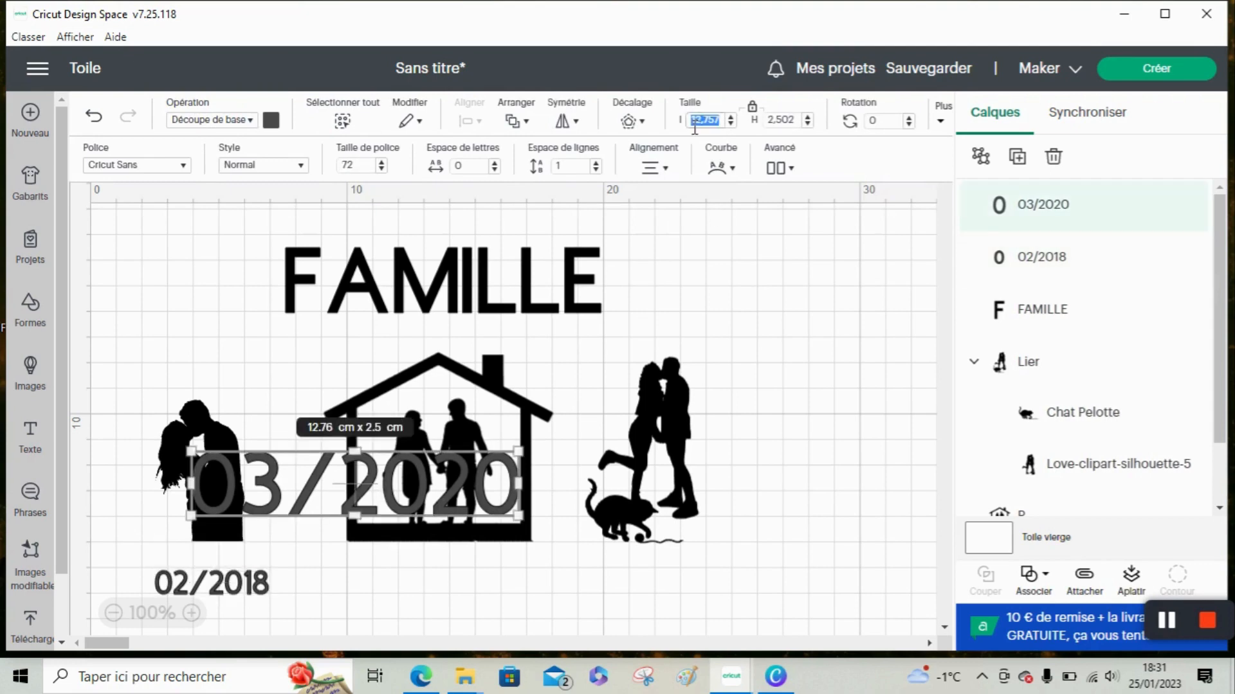
{"action": "type", "text": "4.402"}
{"action": "key", "text": "Return"}
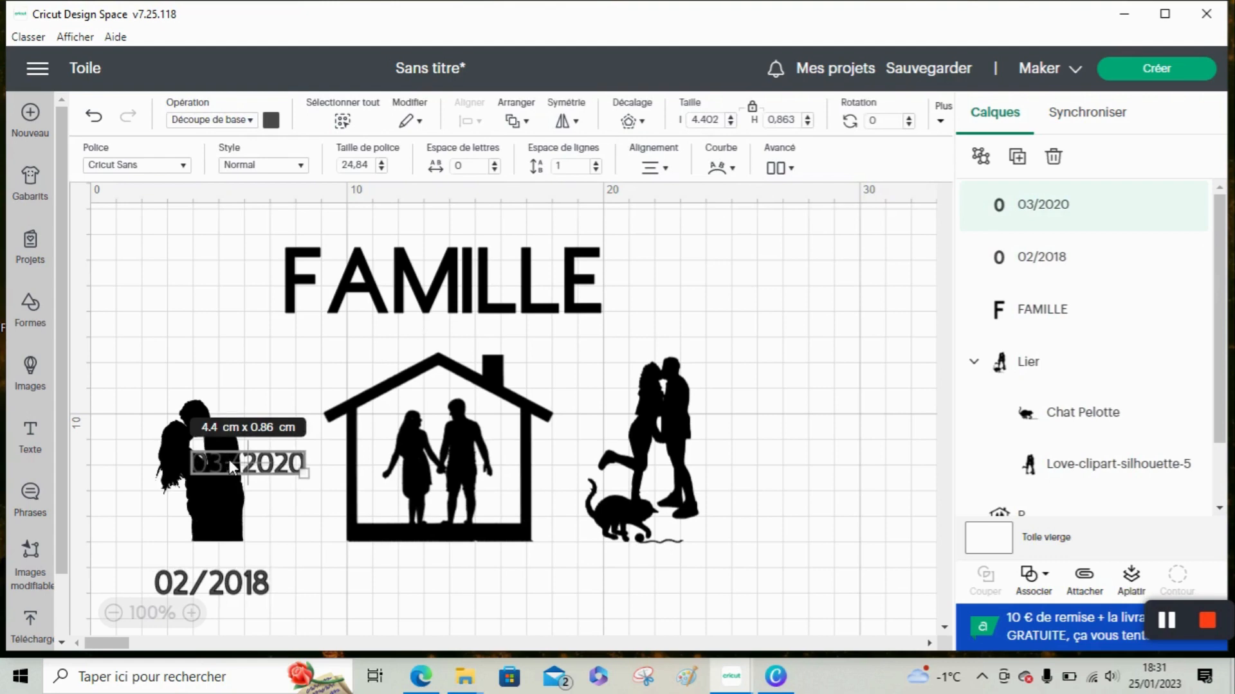
{"action": "left_click_drag", "start_coordinate": [229, 460], "coordinate": [429, 582]}
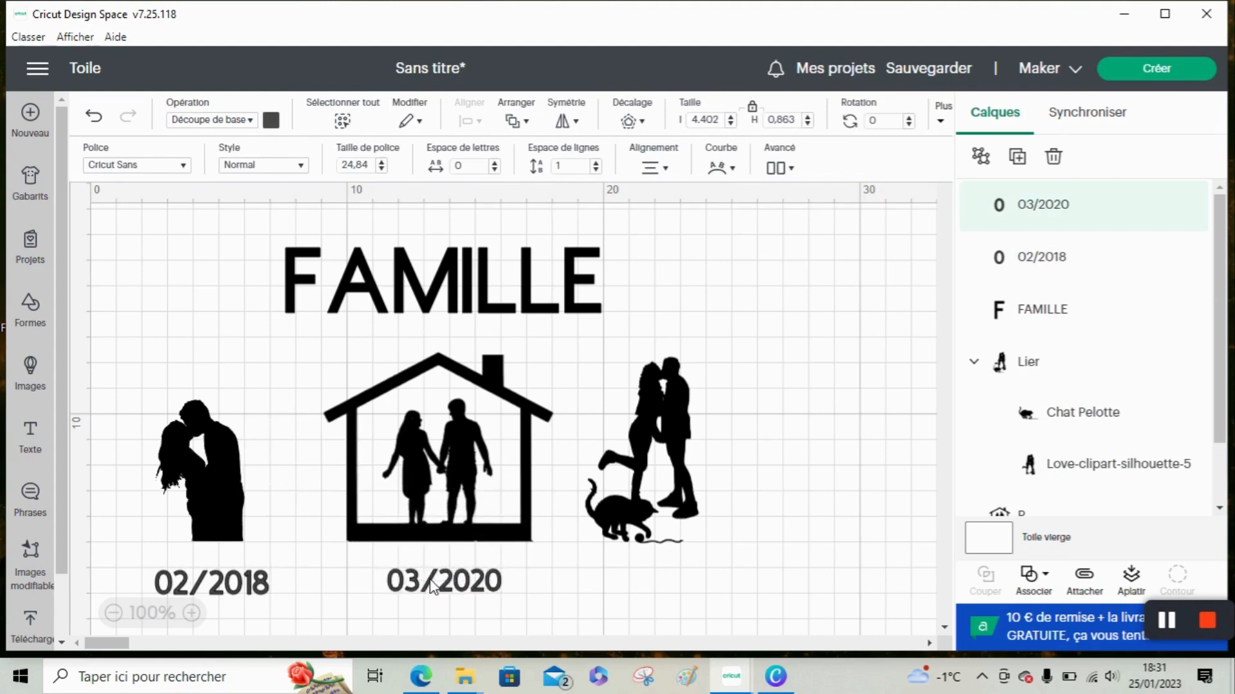
{"action": "left_click", "coordinate": [462, 611]}
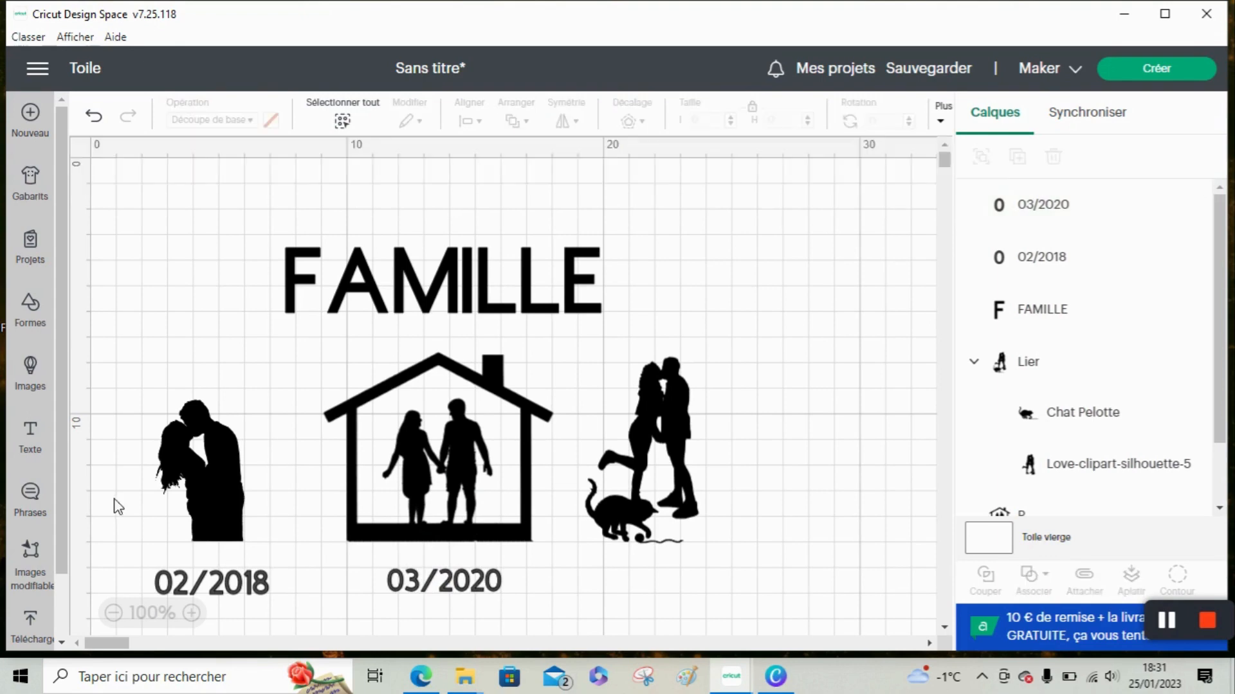
Step: Add a third date text reading "12/2020" and move it towards the area below the kissing couple and cat
{"action": "left_click", "coordinate": [30, 440]}
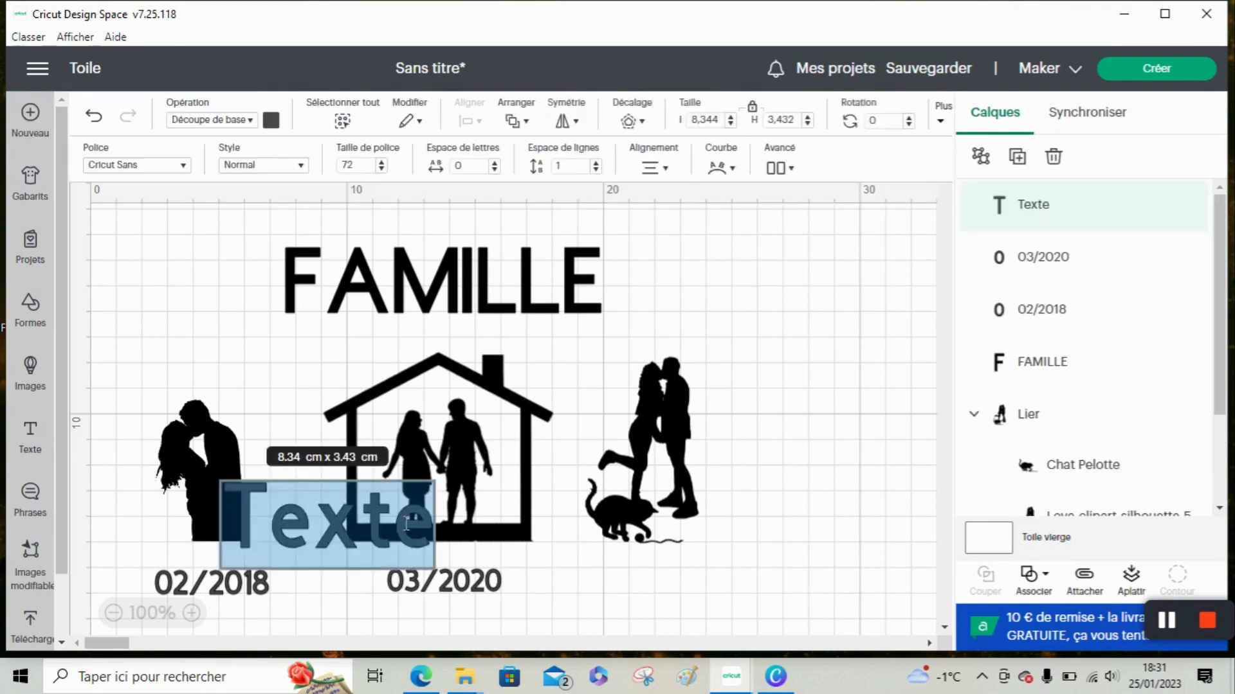
{"action": "type", "text": "12/2020"}
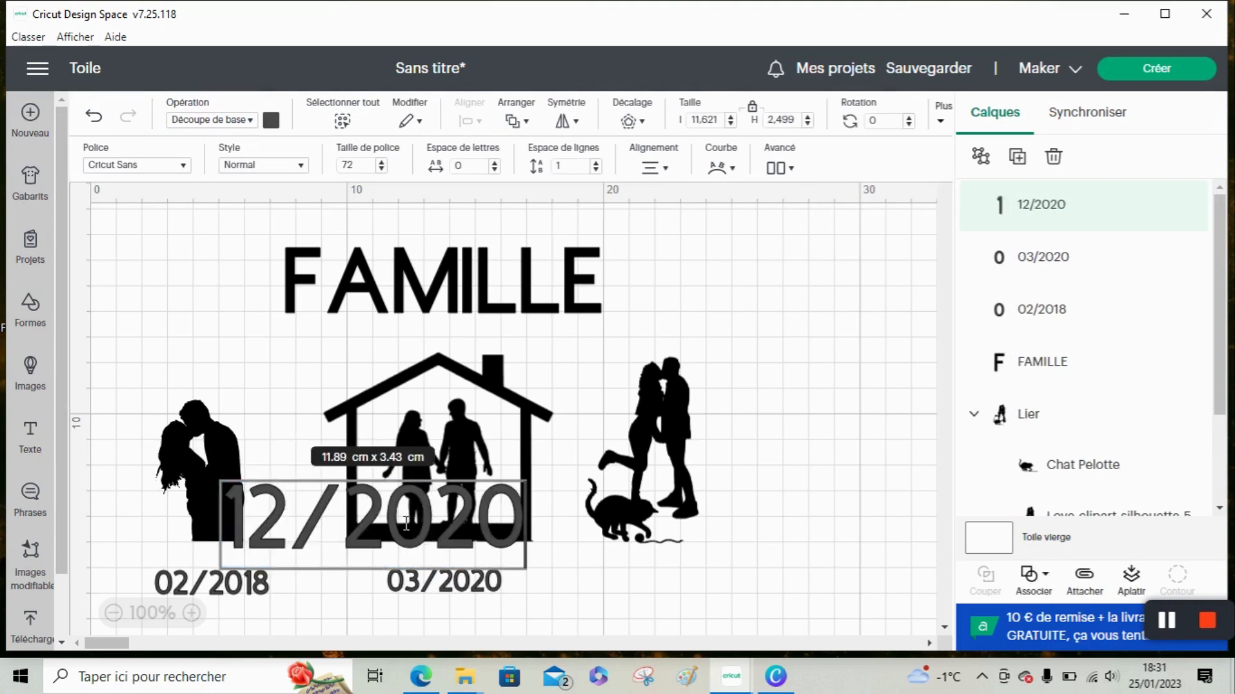
{"action": "left_click", "coordinate": [588, 585]}
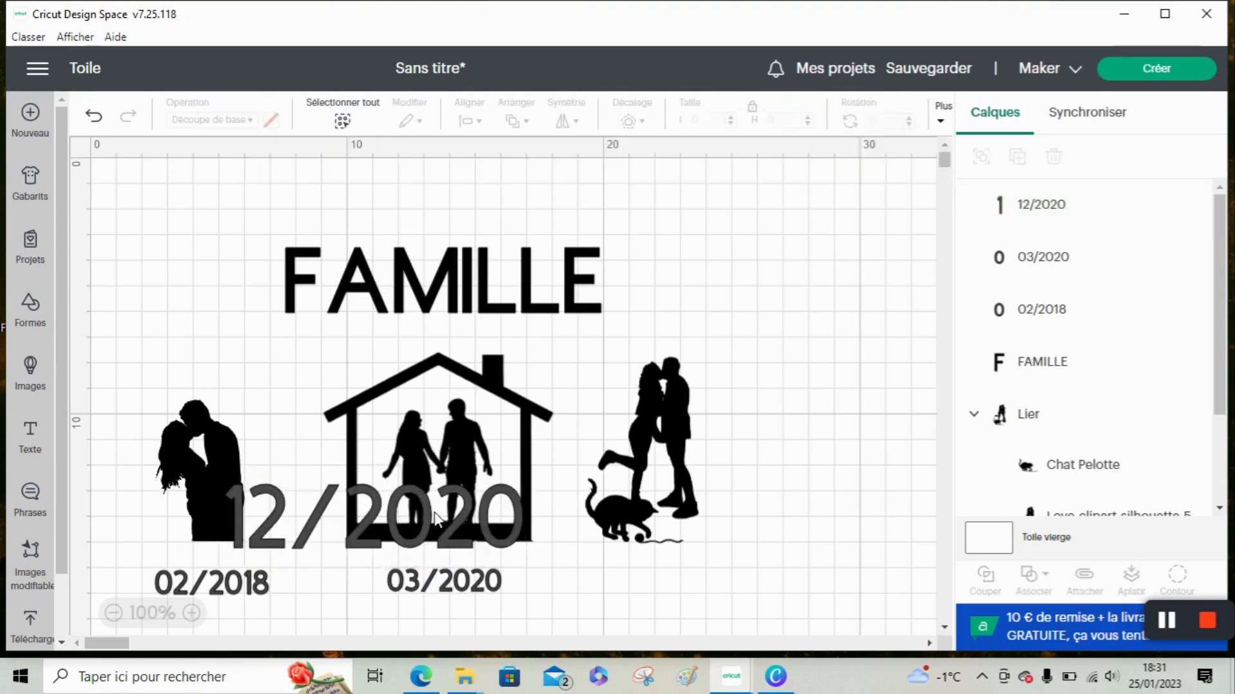
{"action": "left_click_drag", "start_coordinate": [435, 512], "coordinate": [640, 572]}
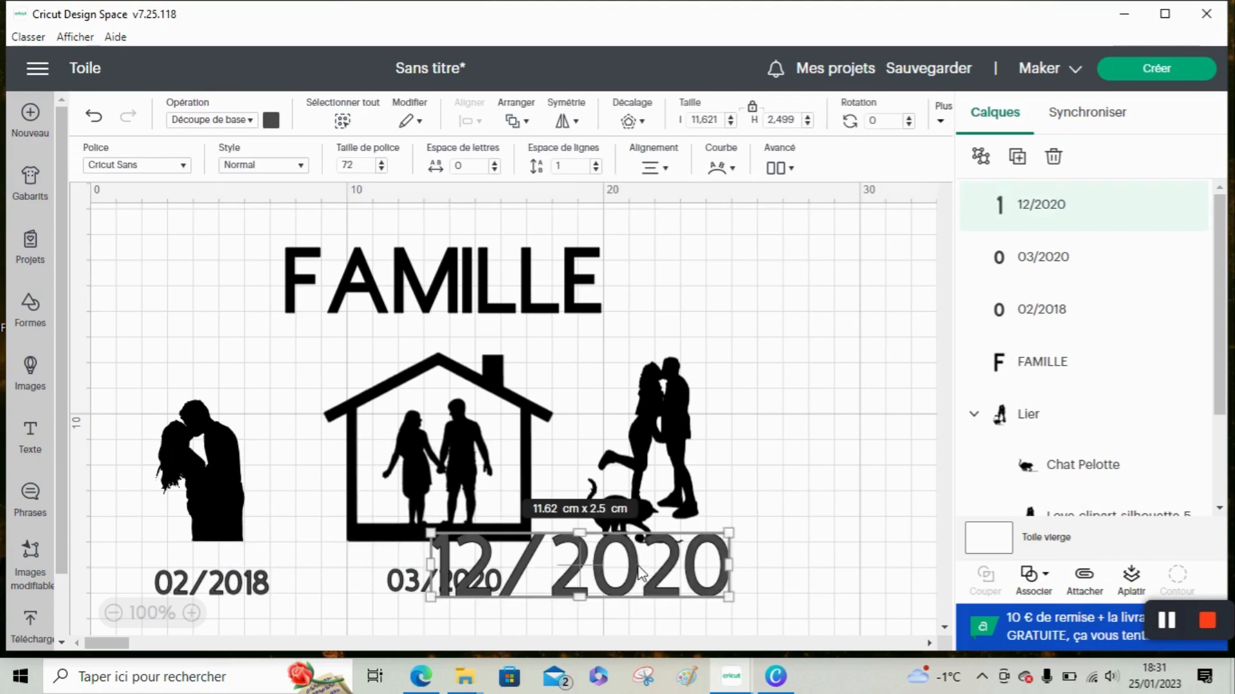
Step: Set the 12/2020 text's width to 4.402 cm
{"action": "left_click", "coordinate": [700, 122]}
{"action": "type", "text": "4"}
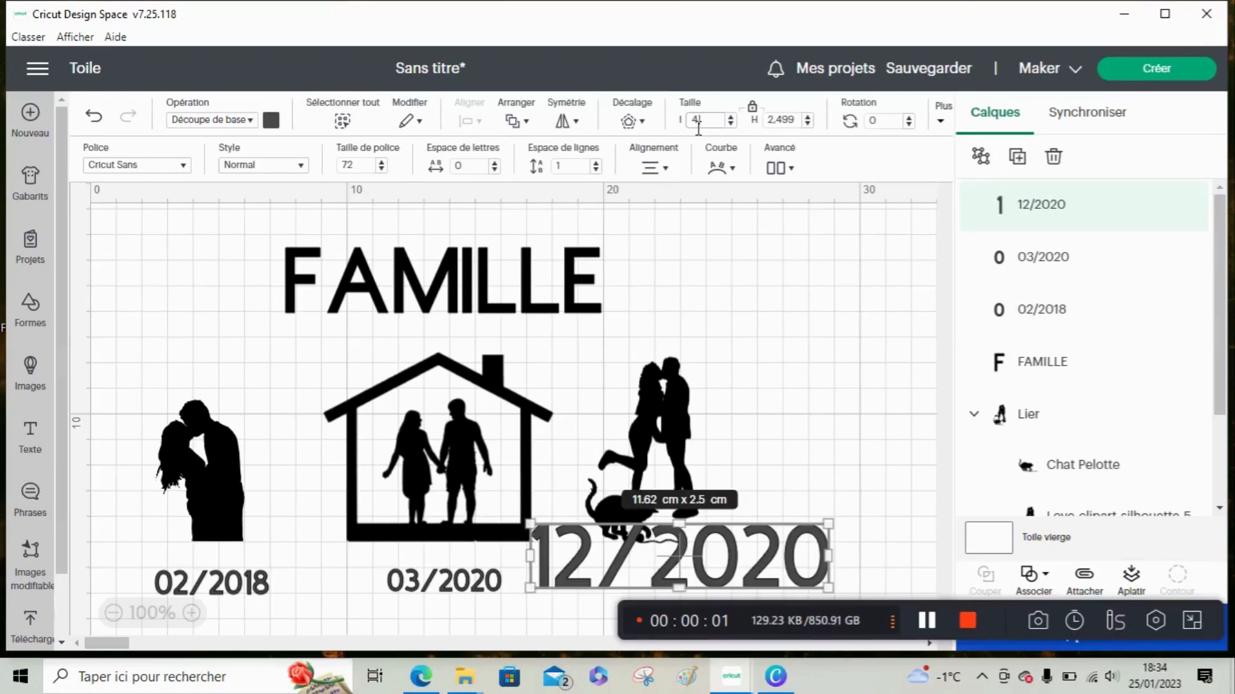
{"action": "type", "text": ",402"}
{"action": "key", "text": "Return"}
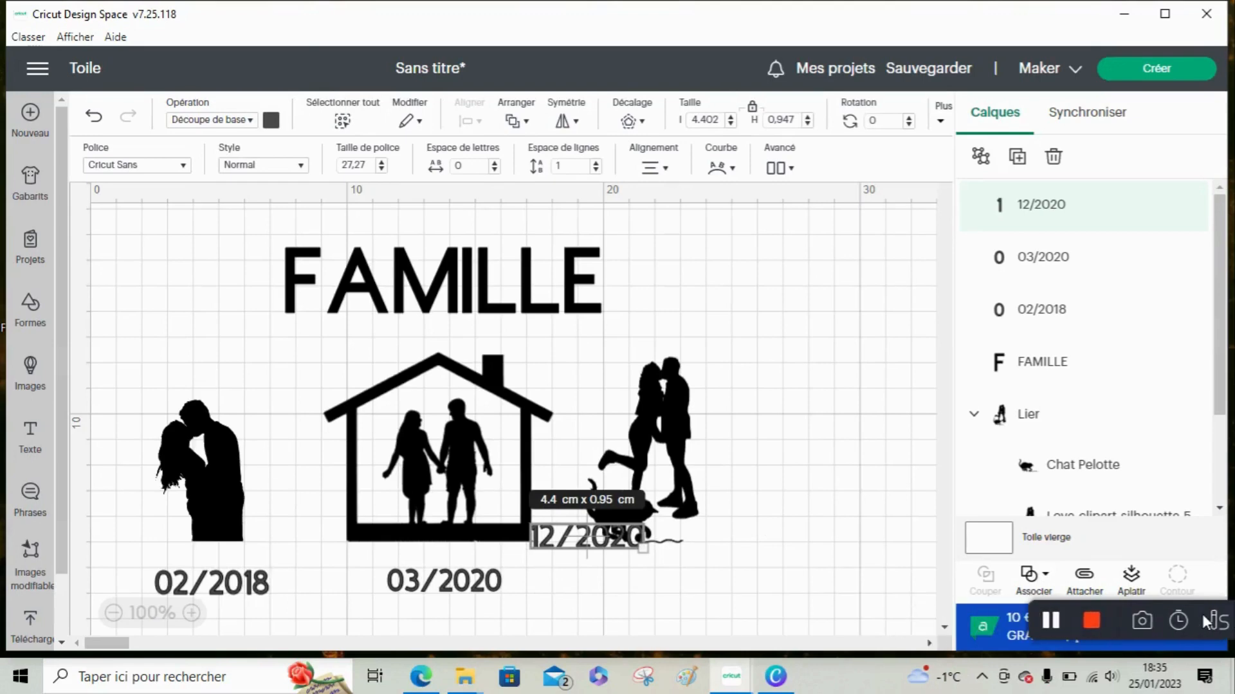
Step: Place the 12/2020 text below the kissing couple and cat, and centre the text and silhouette horizontally on each other
{"action": "left_click_drag", "start_coordinate": [619, 550], "coordinate": [642, 310]}
{"action": "left_click", "coordinate": [685, 607]}
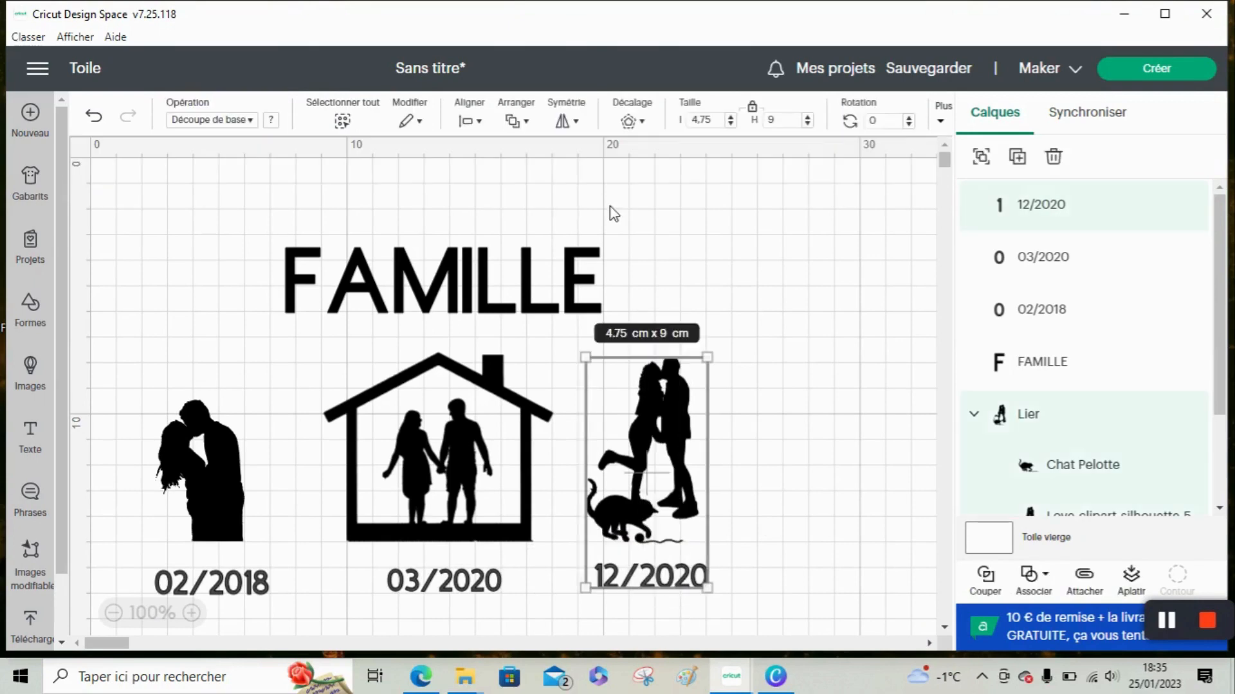
{"action": "left_click", "coordinate": [478, 124]}
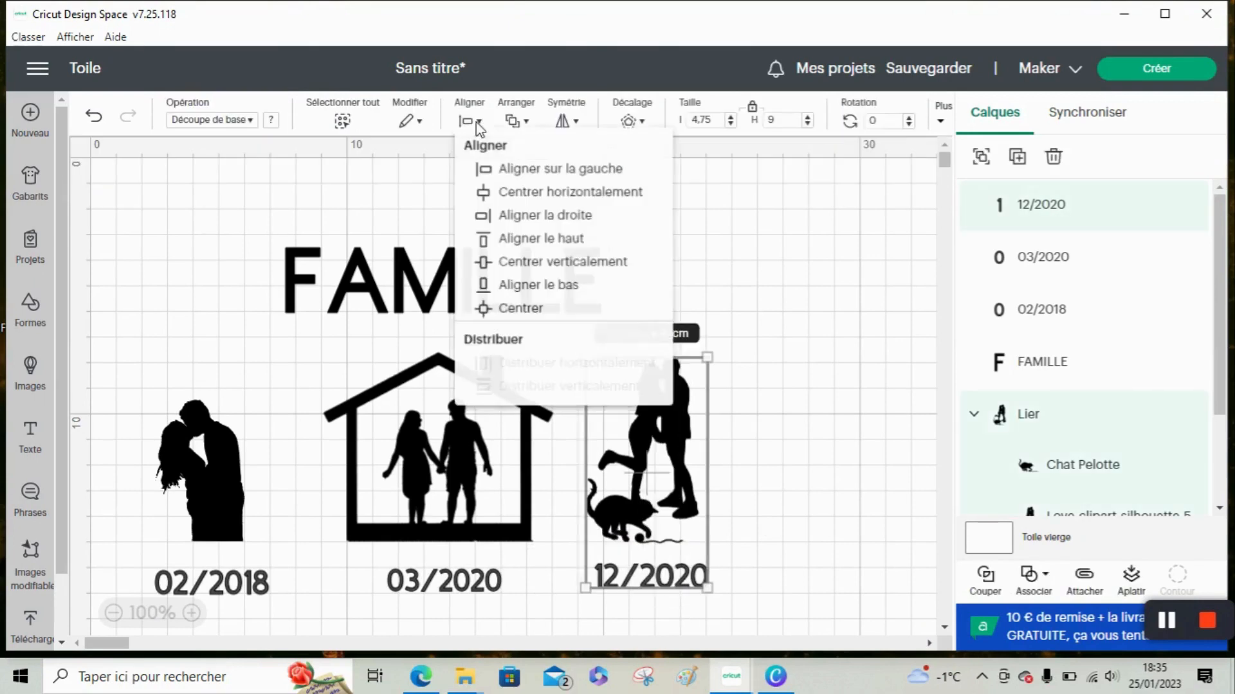
{"action": "left_click", "coordinate": [553, 198]}
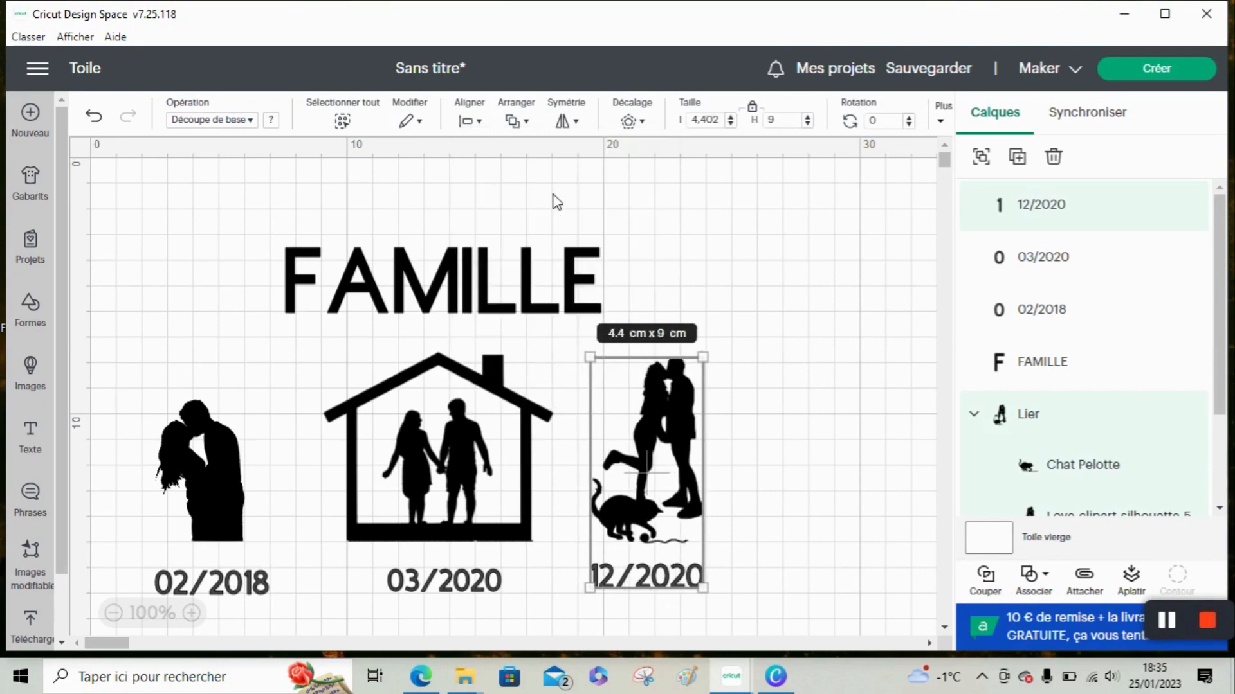
Step: Select the house and the 03/2020 text together and centre them horizontally
{"action": "left_click", "coordinate": [410, 425]}
{"action": "left_click_drag", "start_coordinate": [419, 619], "coordinate": [514, 370]}
{"action": "left_click", "coordinate": [482, 124]}
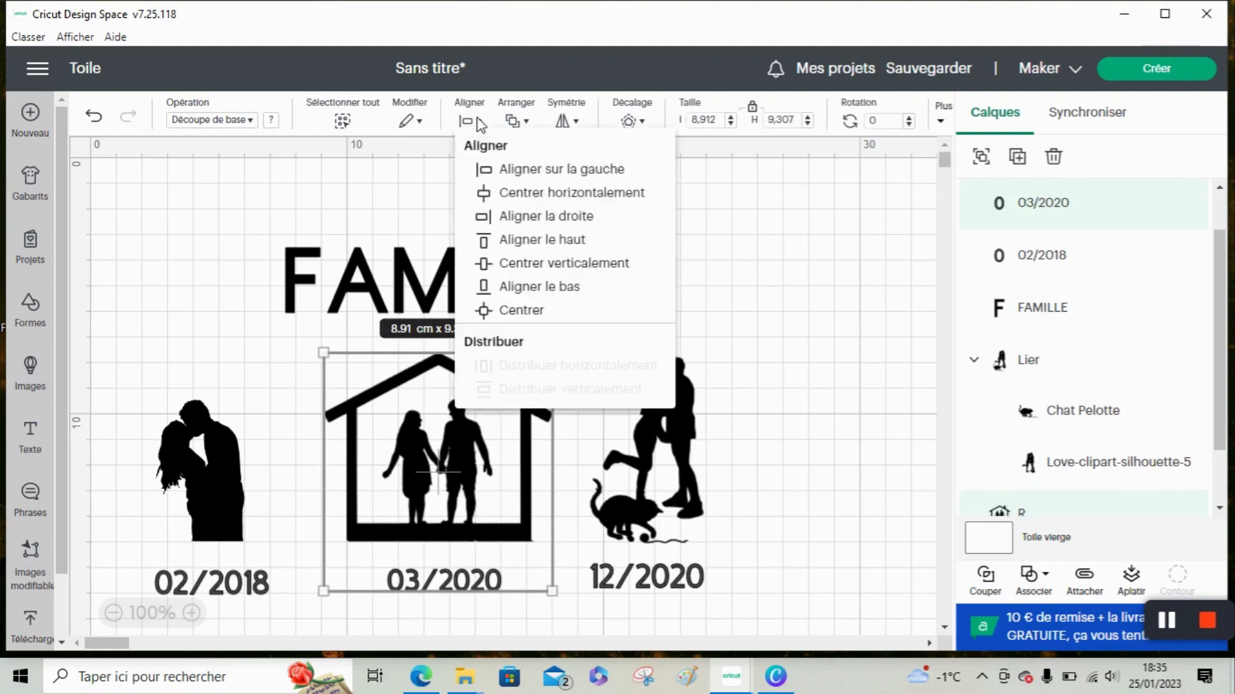
{"action": "left_click", "coordinate": [533, 197]}
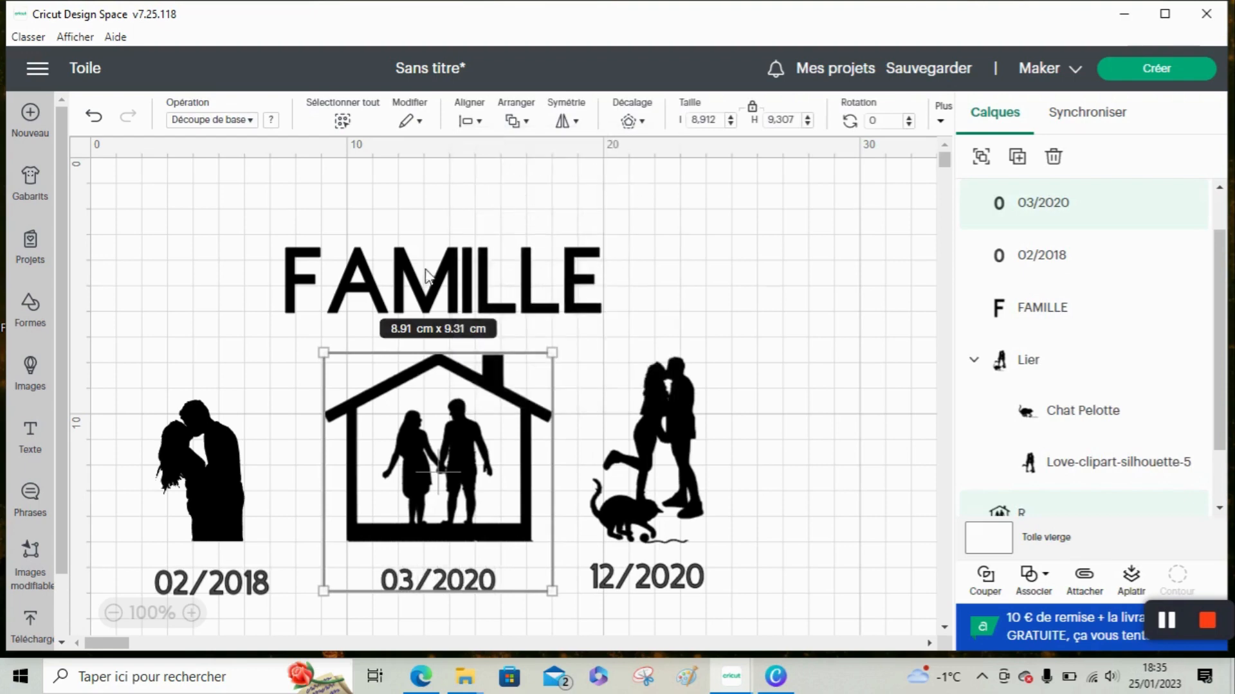
Step: Select the embracing couple and the 02/2018 text together and centre them horizontally
{"action": "left_click_drag", "start_coordinate": [233, 607], "coordinate": [206, 371]}
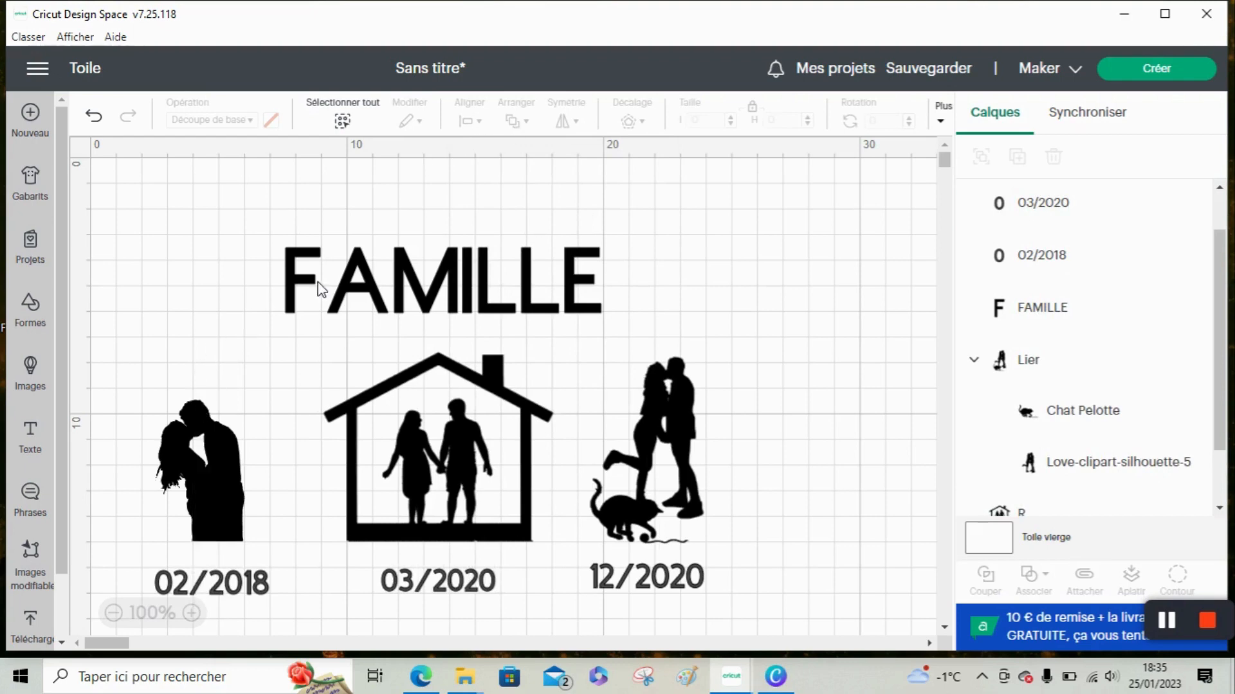
{"action": "left_click_drag", "start_coordinate": [217, 361], "coordinate": [282, 630]}
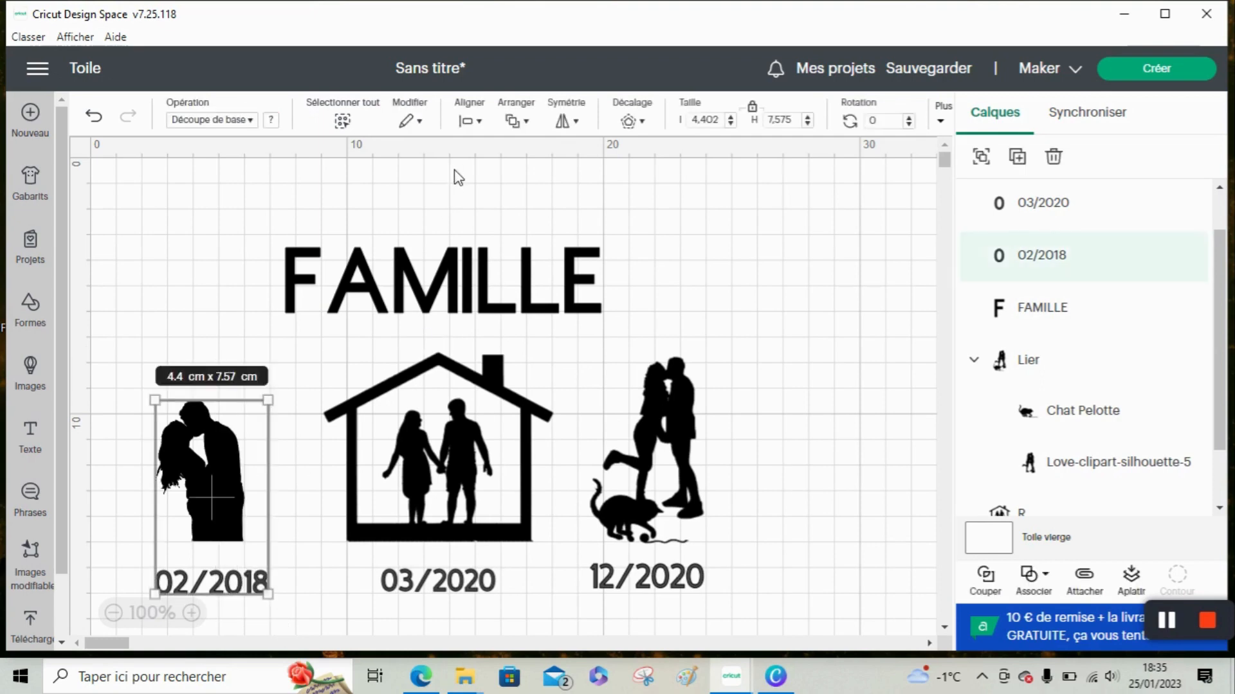
{"action": "left_click", "coordinate": [470, 120]}
{"action": "left_click", "coordinate": [505, 194]}
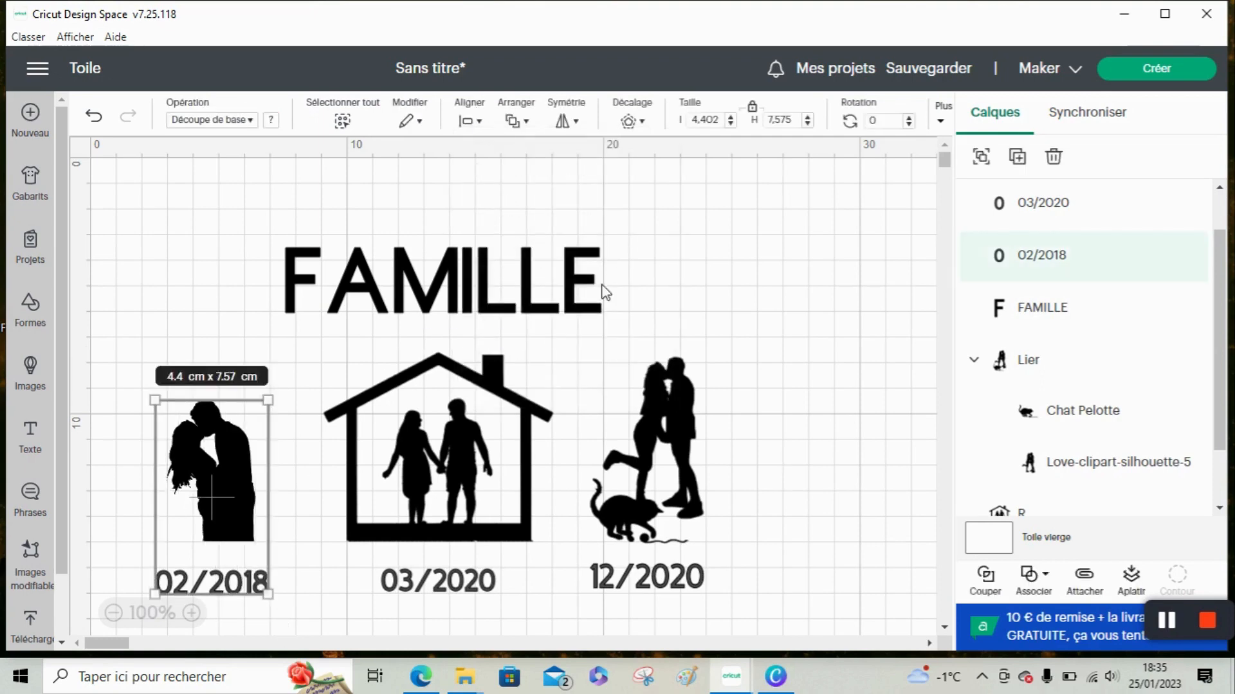
Step: Select the embracing couple, the house and the kissing couple with cat, and centre the three silhouettes vertically
{"action": "left_click", "coordinate": [752, 418]}
{"action": "left_click_drag", "start_coordinate": [810, 462], "coordinate": [125, 497]}
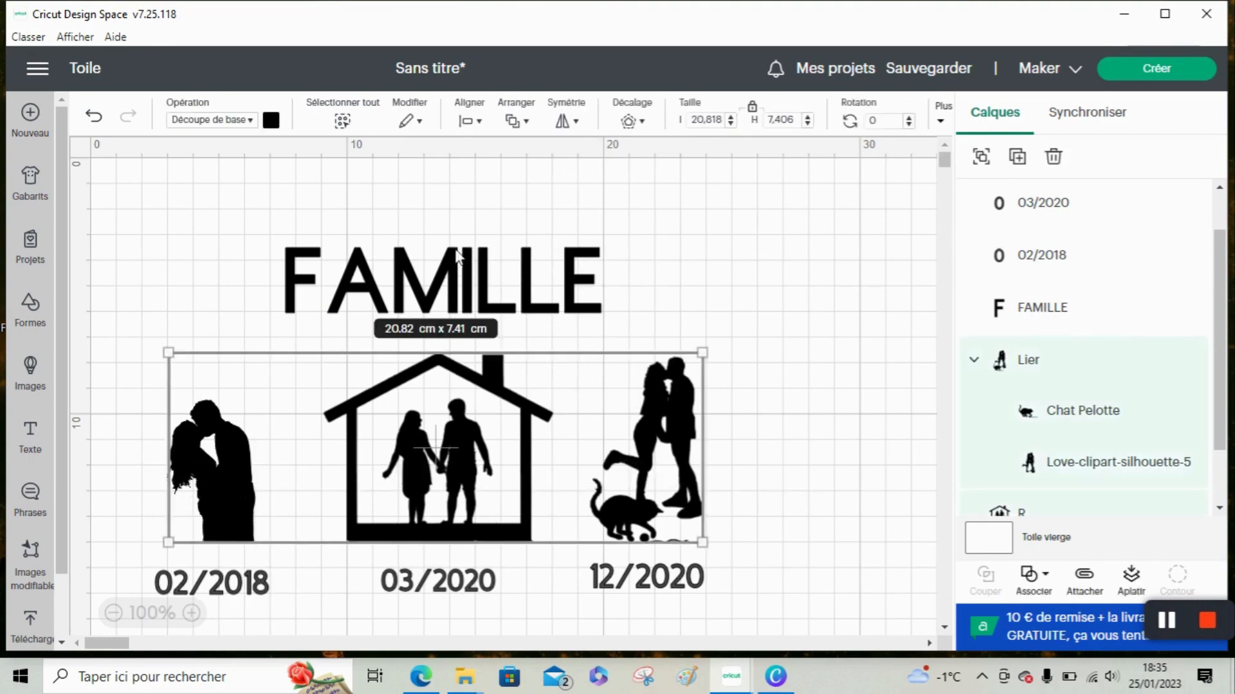
{"action": "left_click", "coordinate": [479, 116]}
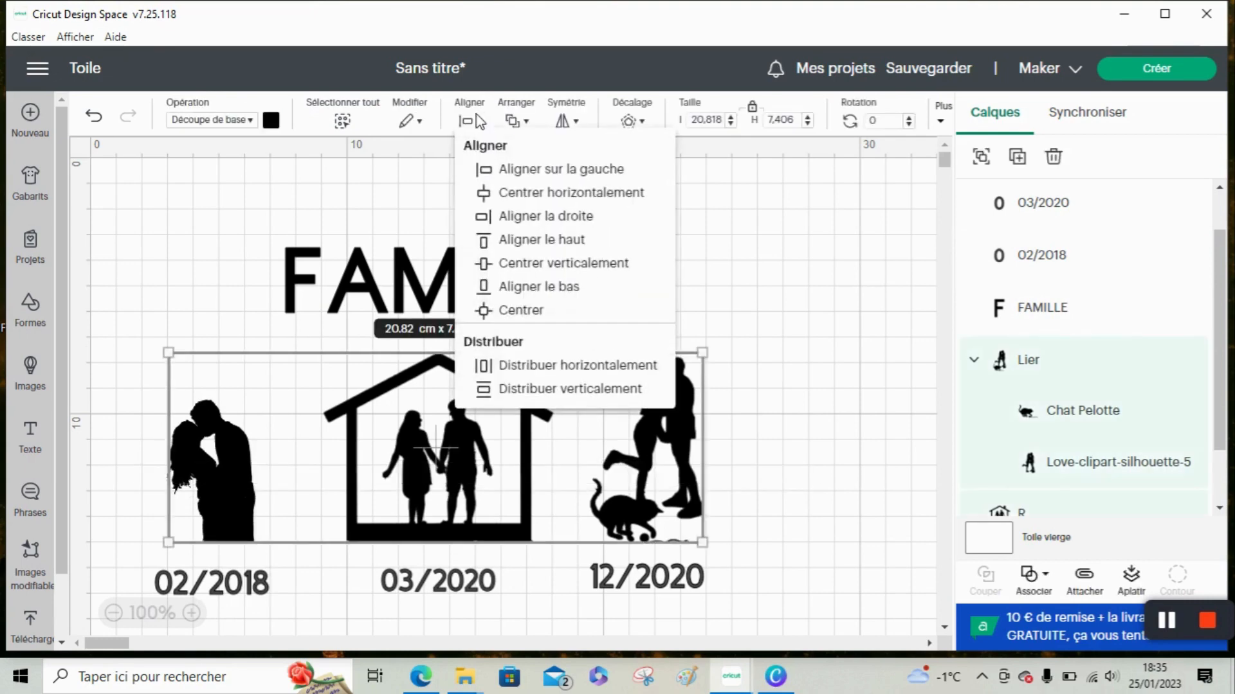
{"action": "left_click", "coordinate": [542, 266]}
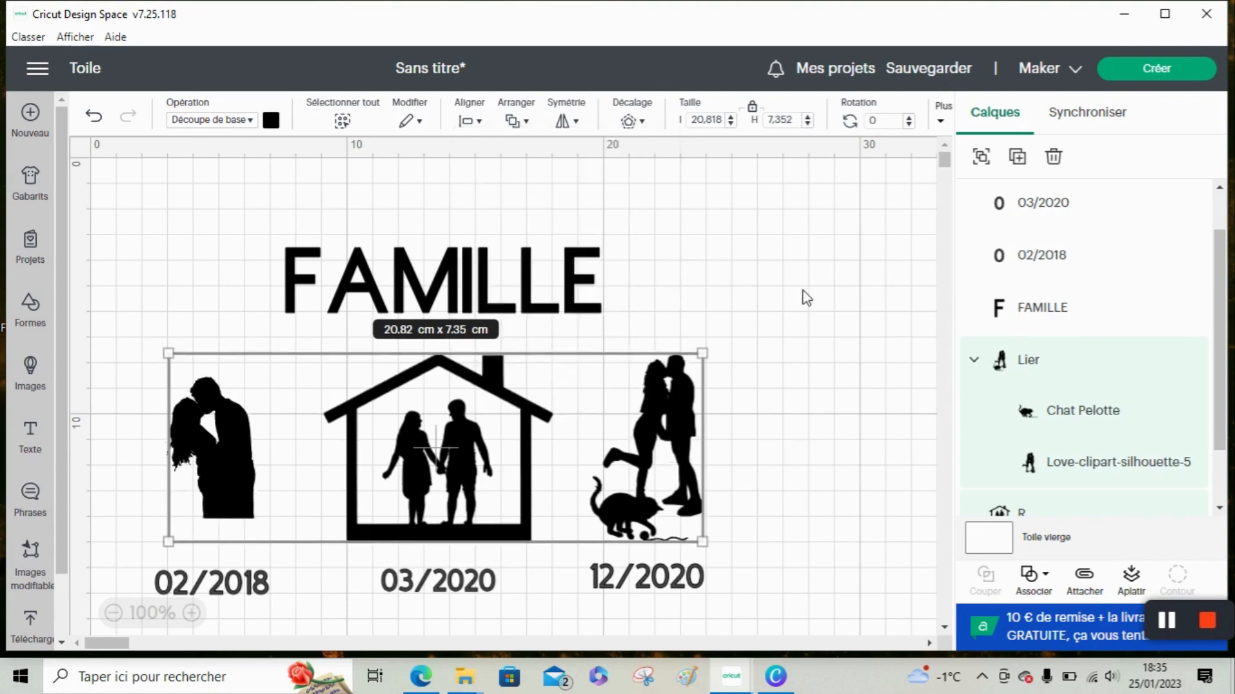
{"action": "left_click", "coordinate": [831, 292]}
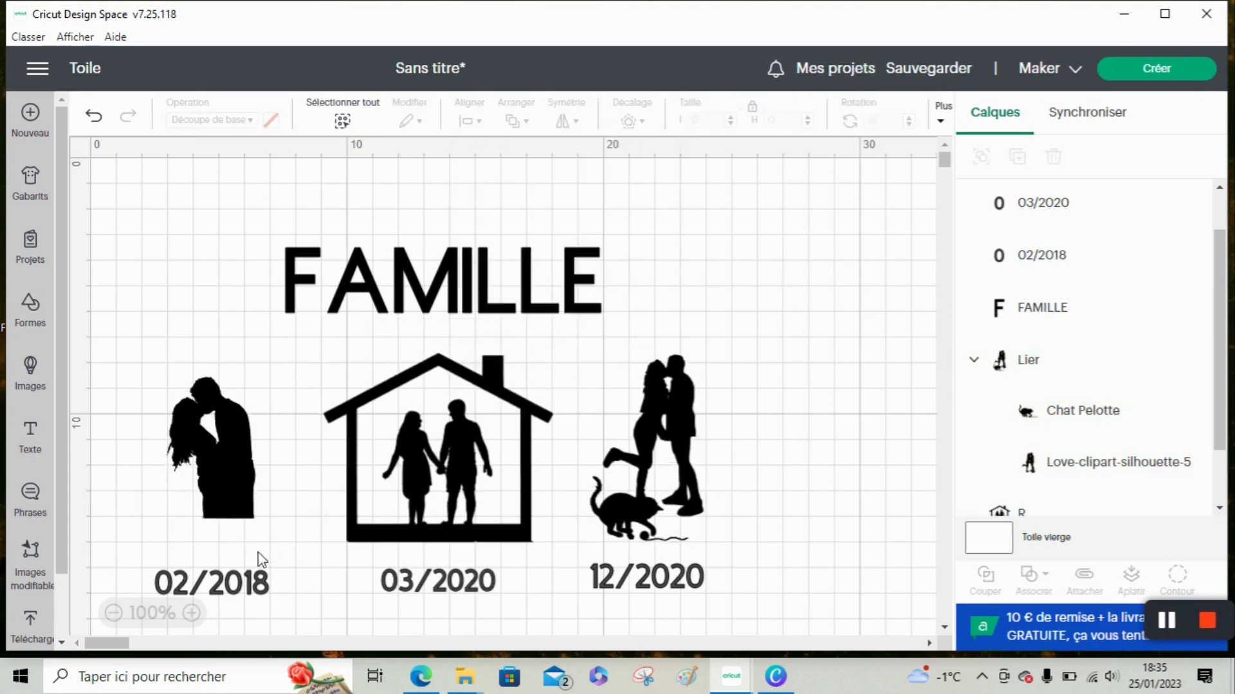
Step: Select the 02/2018, 03/2020 and 12/2020 texts together and centre them vertically on one line
{"action": "left_click_drag", "start_coordinate": [343, 604], "coordinate": [780, 606]}
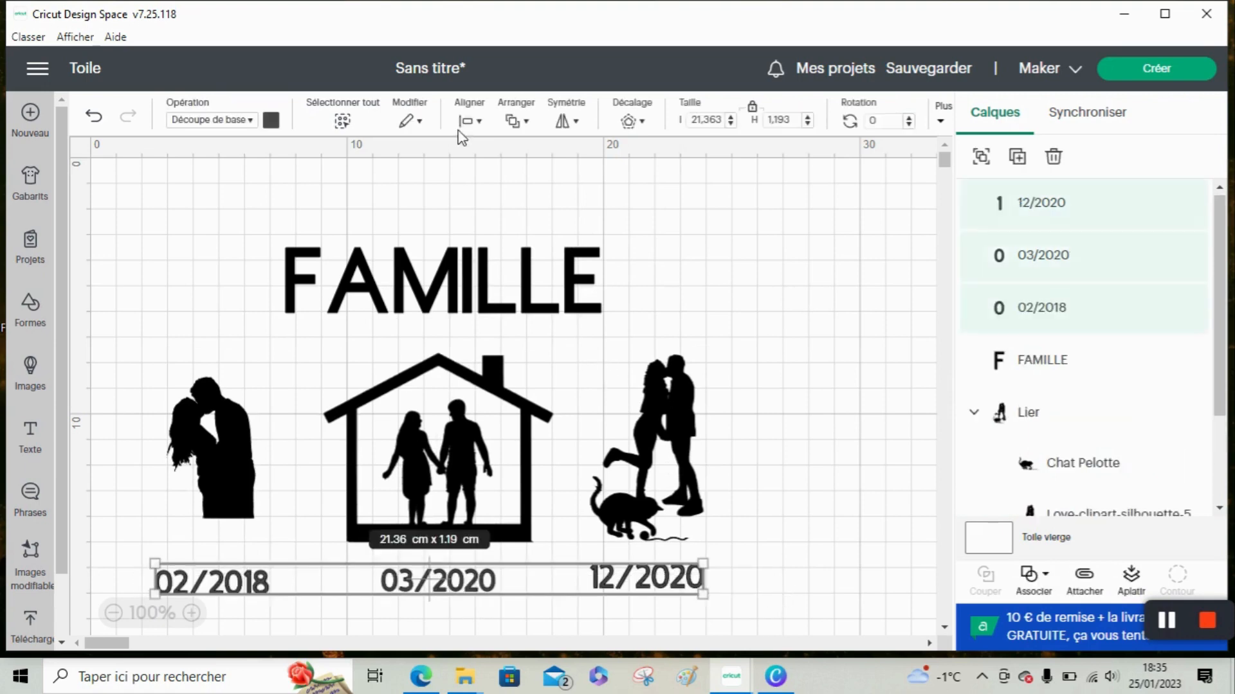
{"action": "left_click", "coordinate": [468, 120]}
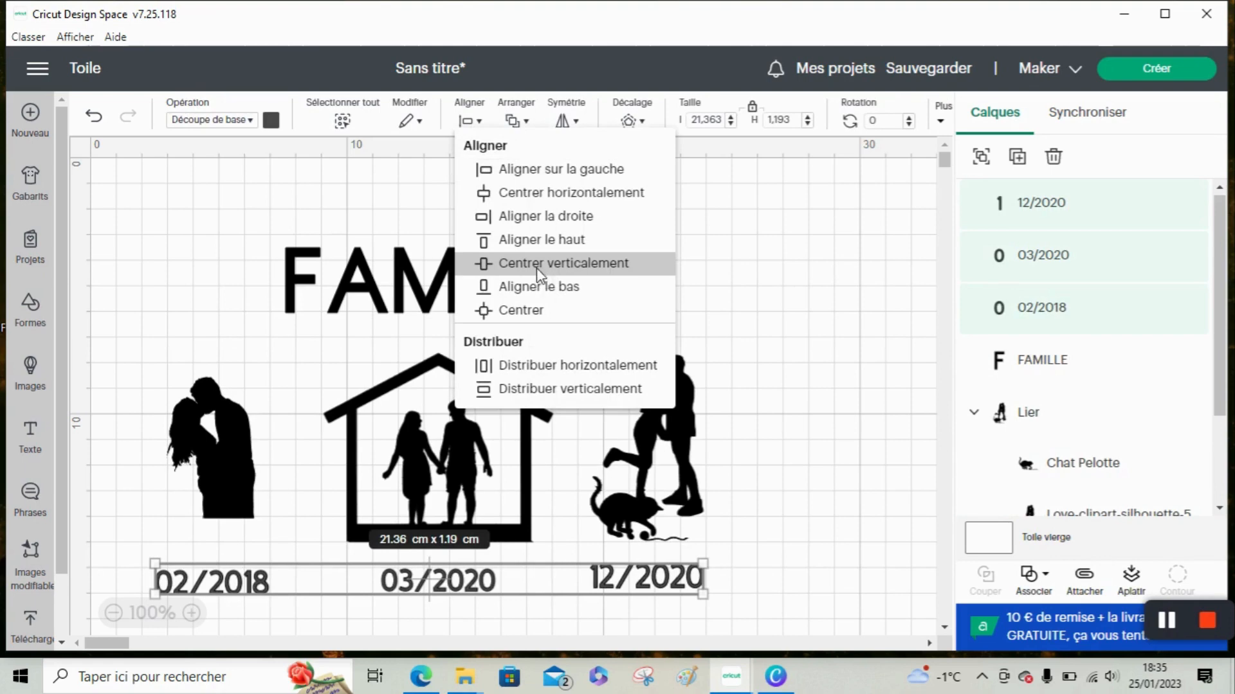
{"action": "left_click", "coordinate": [544, 264]}
{"action": "left_click", "coordinate": [906, 315]}
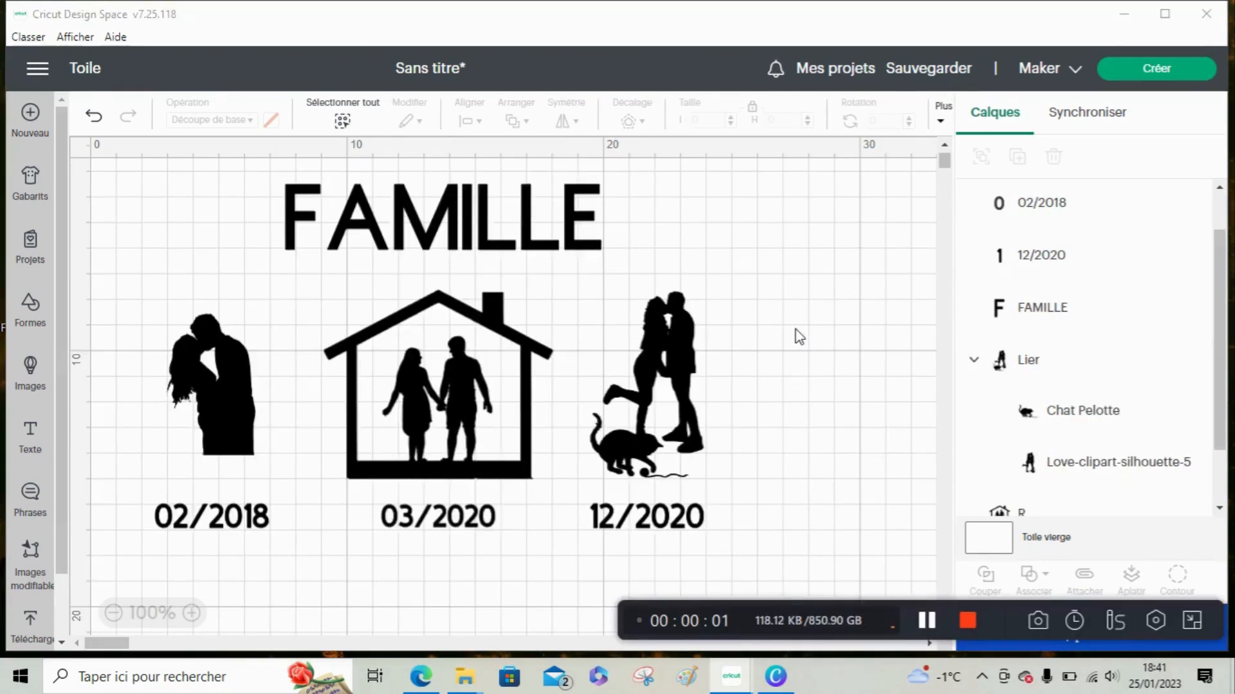
Step: Select the embracing couple, the house and the kissing couple with cat, and align the three silhouettes along their bottom edges
{"action": "left_click_drag", "start_coordinate": [799, 330], "coordinate": [58, 386]}
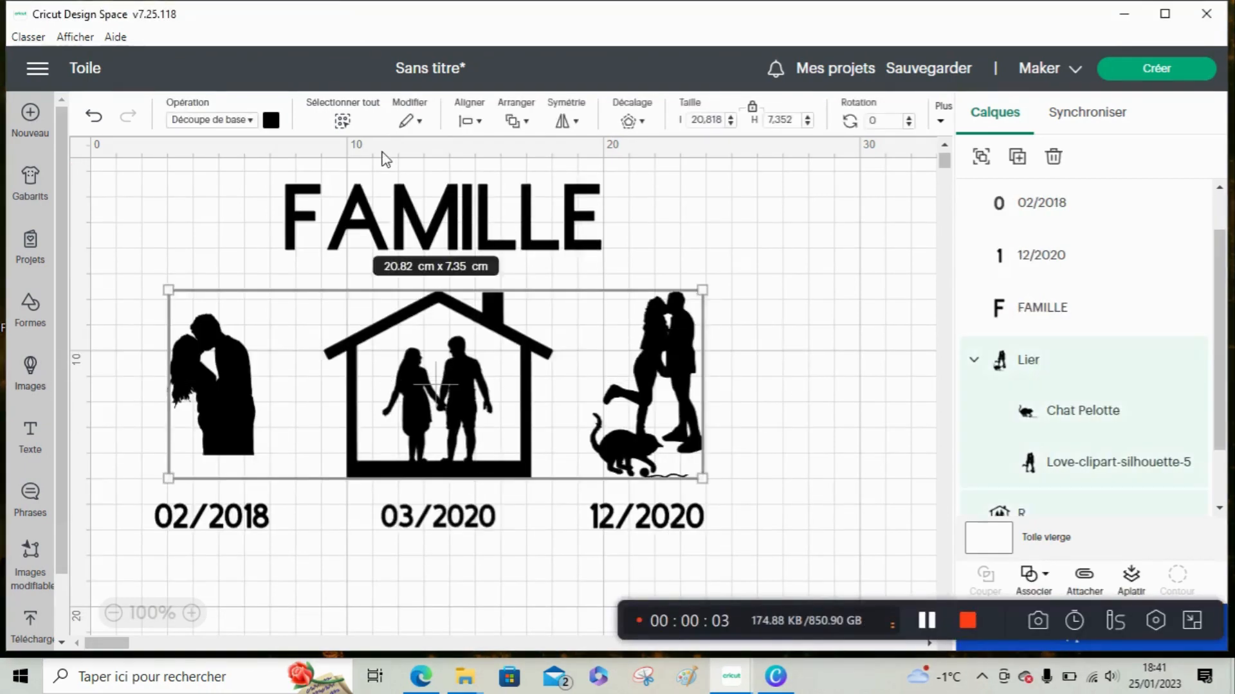
{"action": "left_click", "coordinate": [469, 120]}
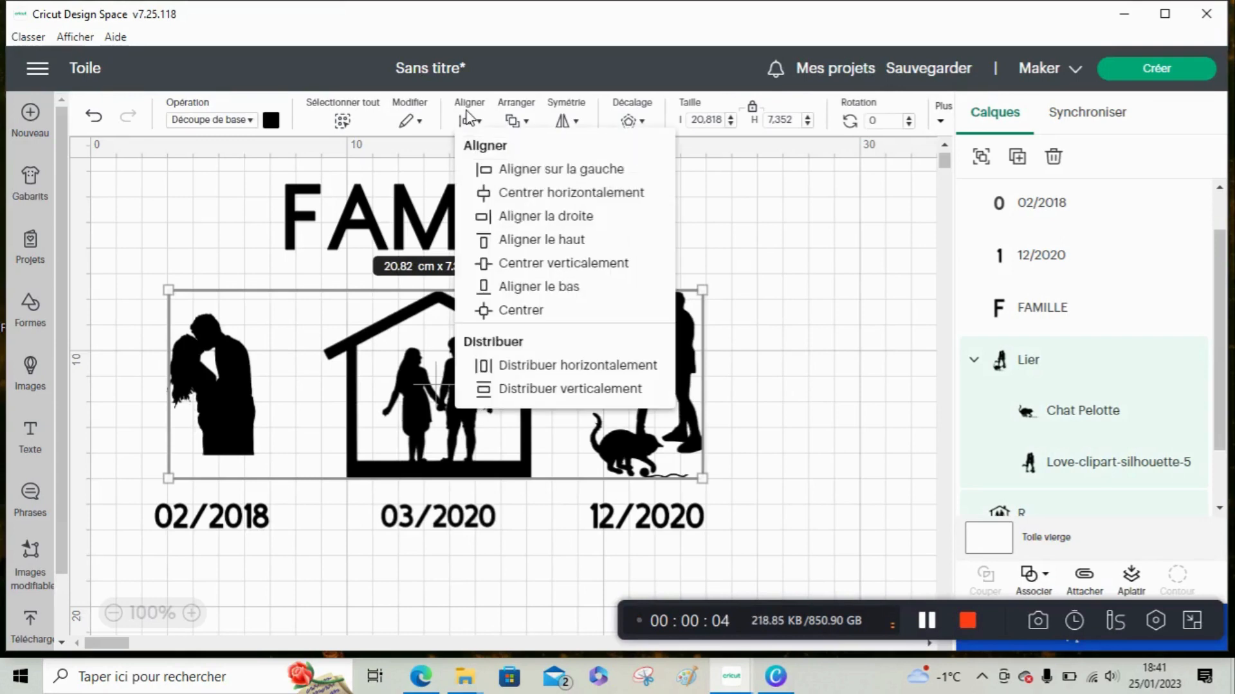
{"action": "left_click", "coordinate": [498, 290]}
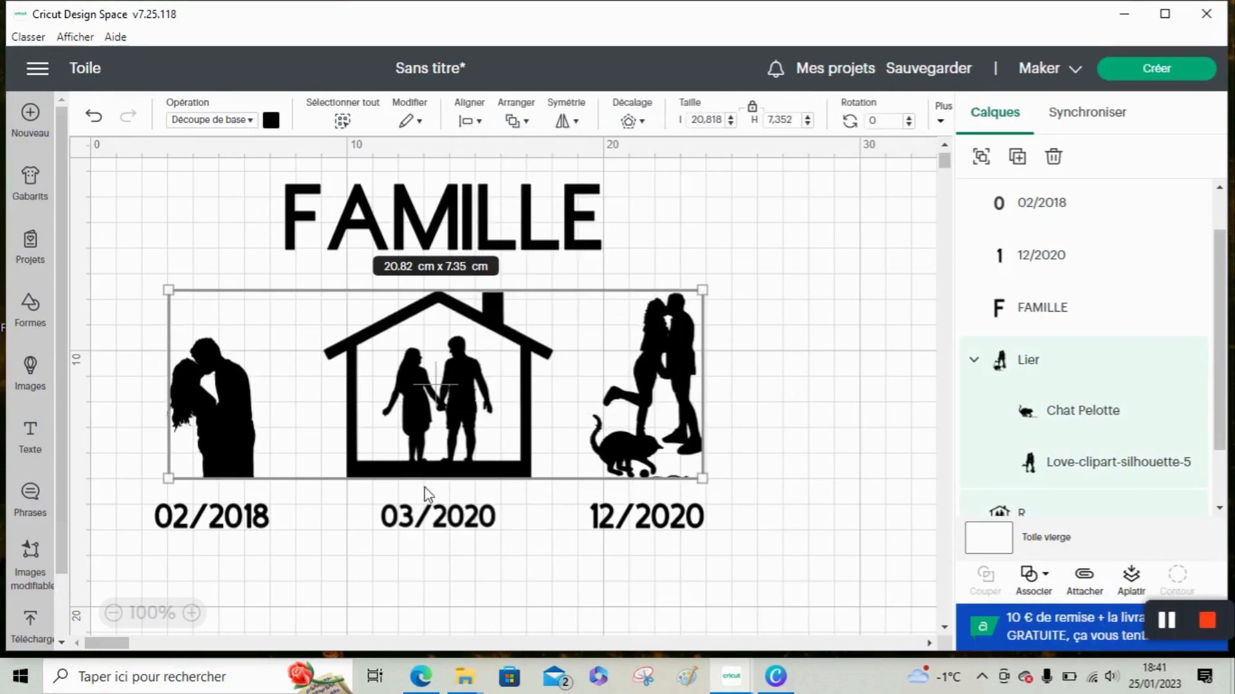
{"action": "left_click", "coordinate": [774, 446]}
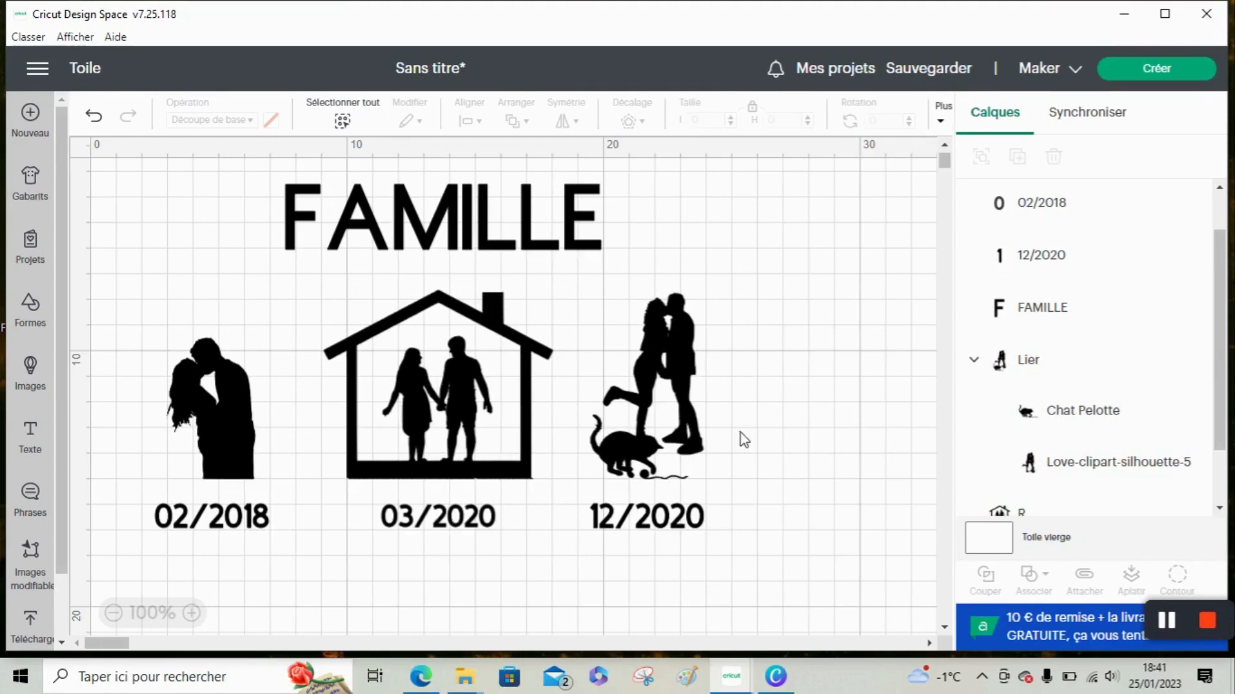
Step: Add a new text object and set its font to I Love Glitter from the favourite fonts
{"action": "left_click", "coordinate": [34, 442]}
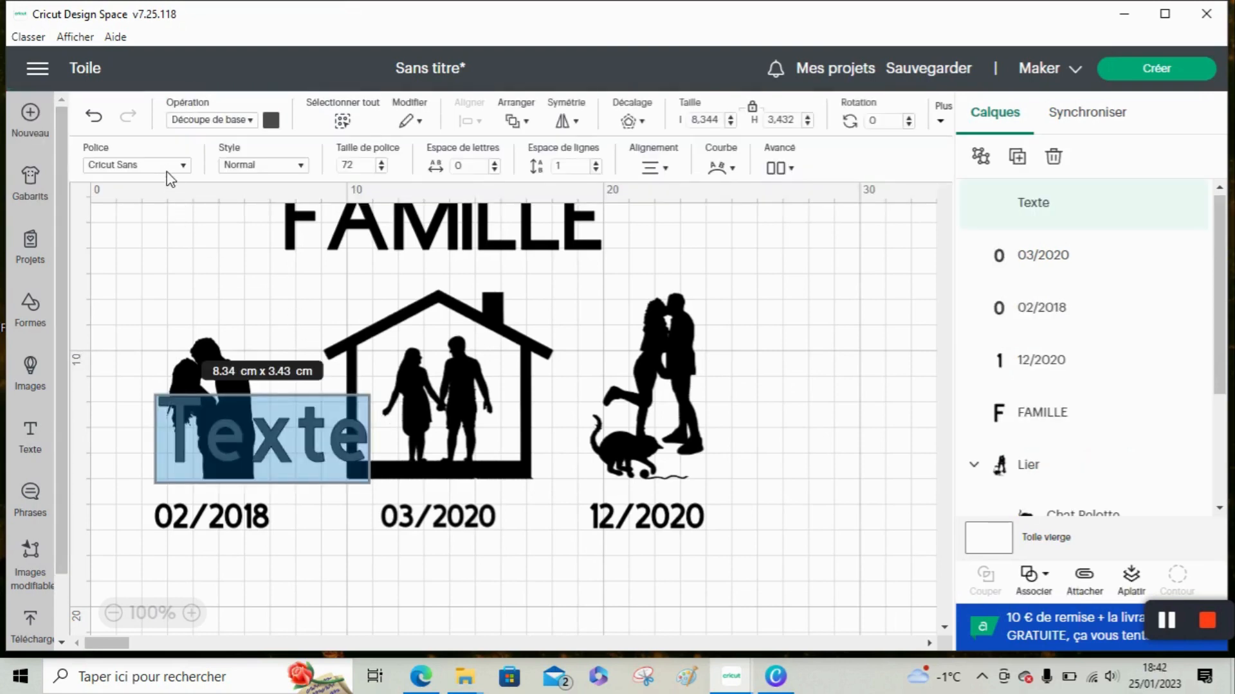
{"action": "left_click", "coordinate": [169, 168]}
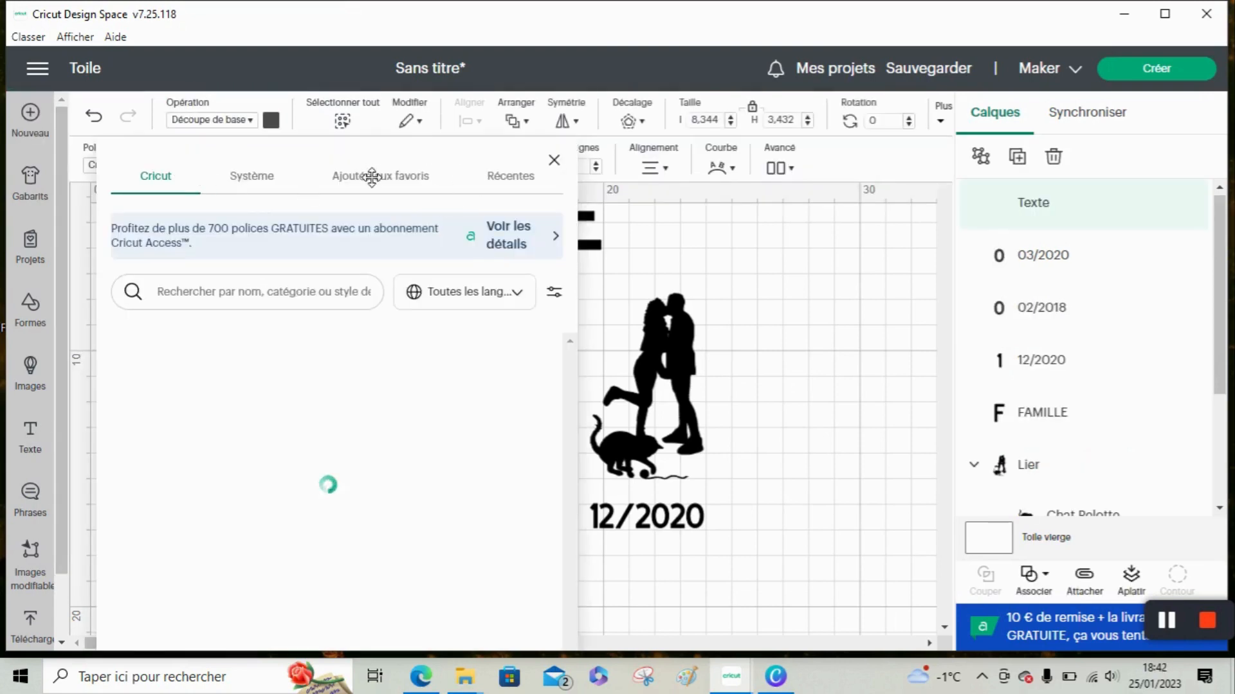
{"action": "left_click", "coordinate": [407, 187]}
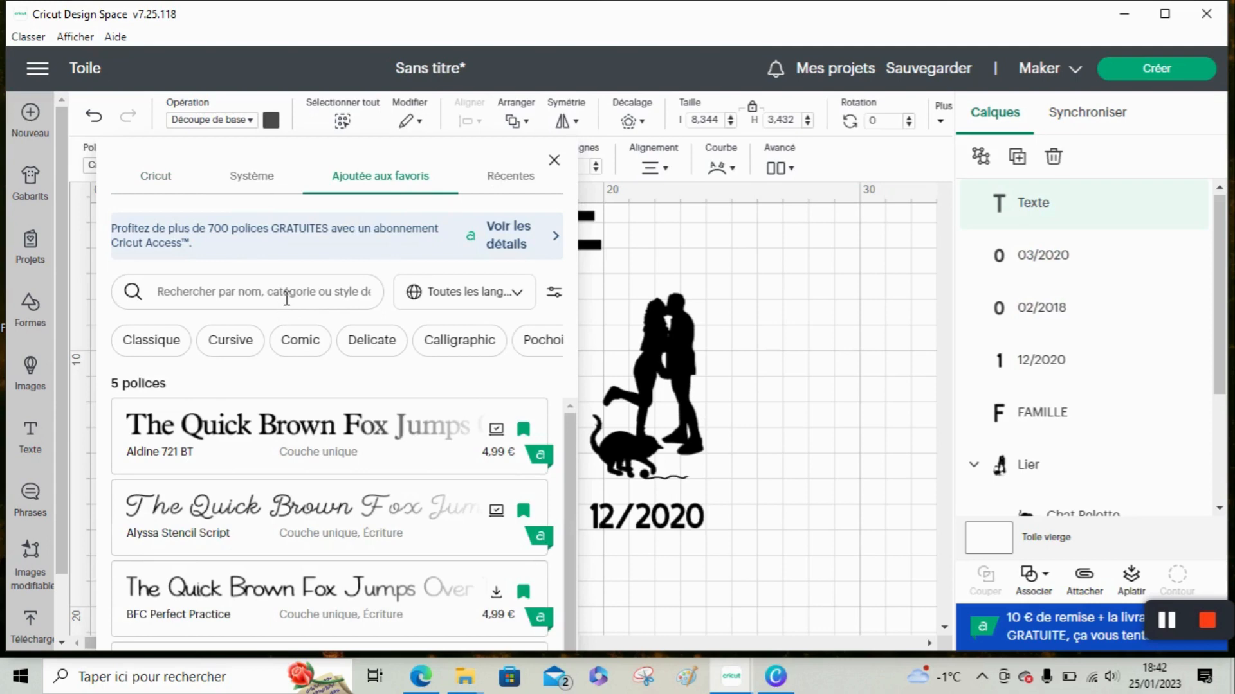
{"action": "type", "text": "I LOVE"}
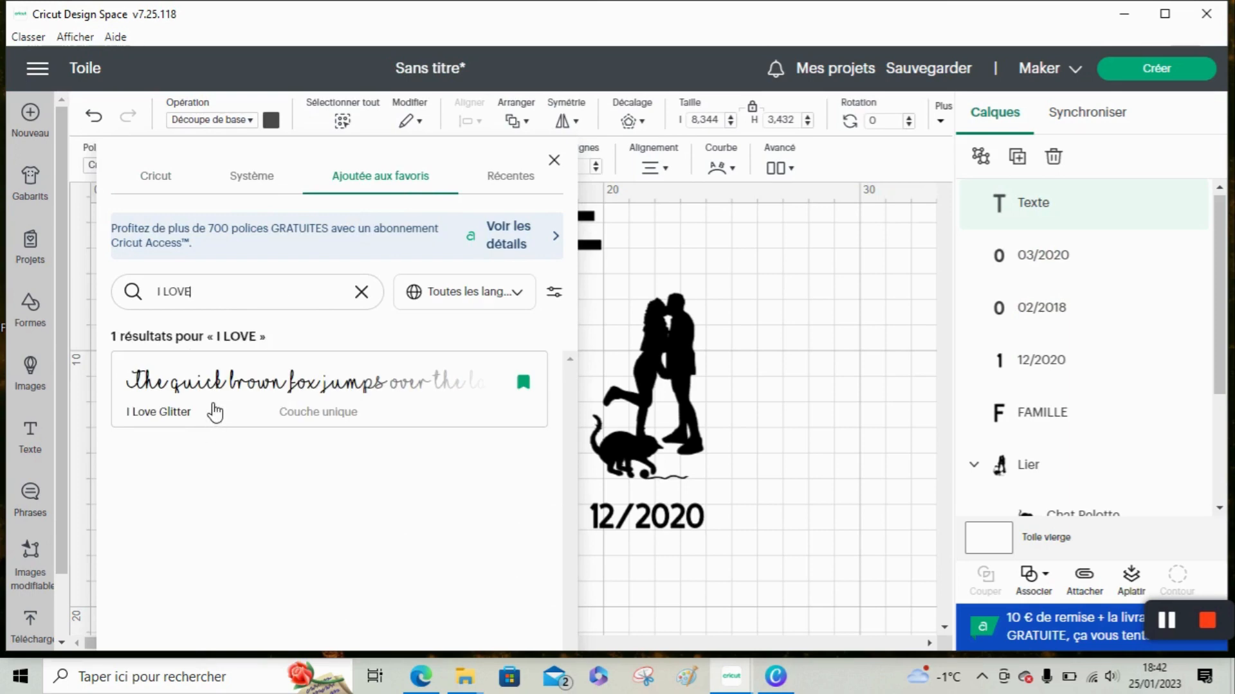
{"action": "left_click", "coordinate": [214, 412]}
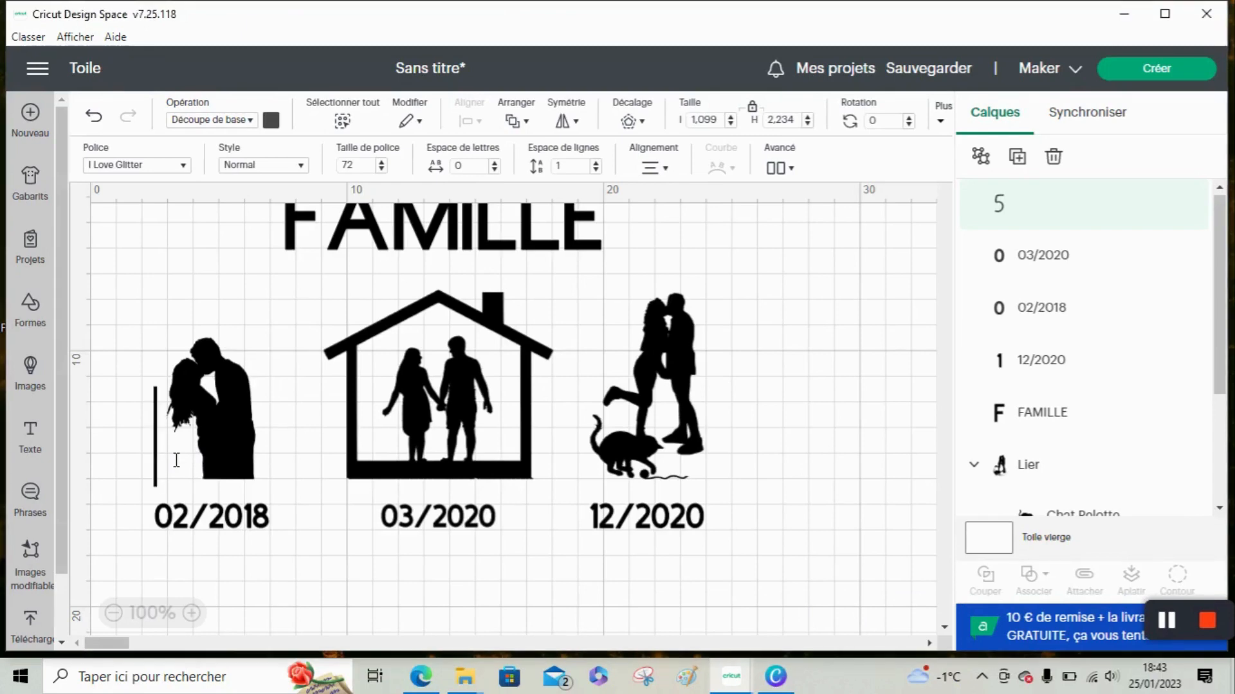
Step: Start the new text with a [ flourish and remove the mistyped characters after it
{"action": "type", "text": "[m2"}
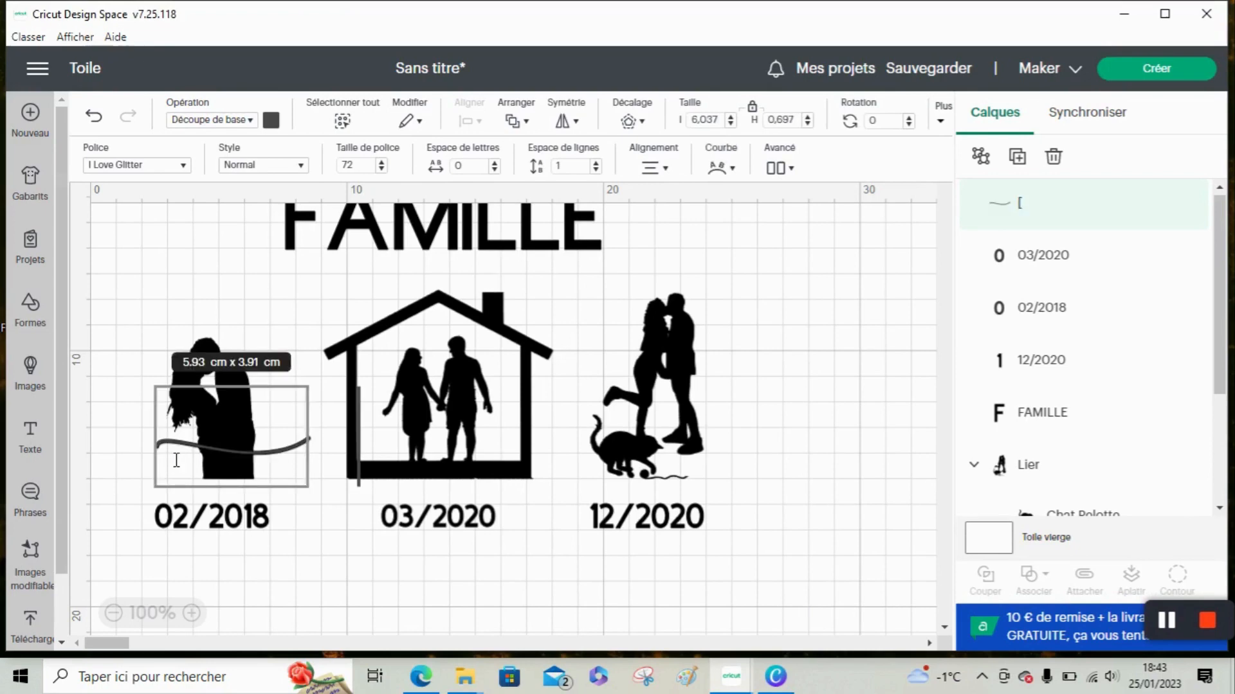
{"action": "type", "text": "ickael"}
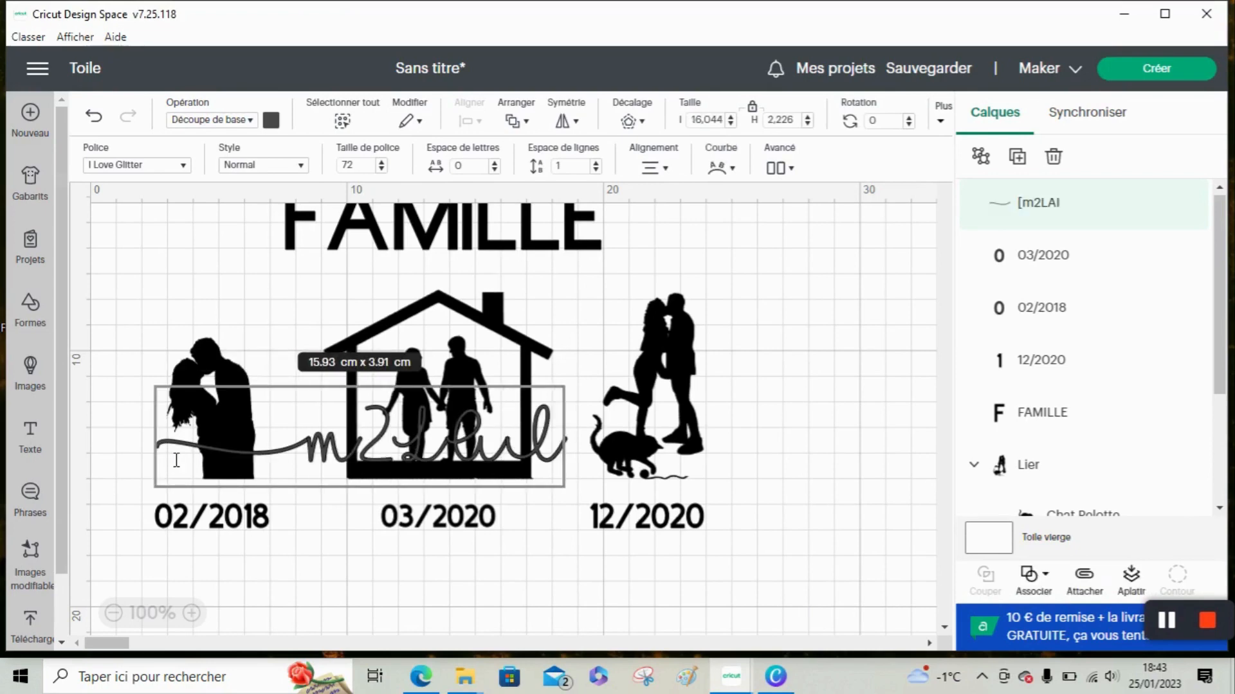
{"action": "key", "text": "BackSpace"}
{"action": "key", "text": "BackSpace"}
{"action": "key", "text": "BackSpace"}
{"action": "key", "text": "BackSpace"}
{"action": "key", "text": "BackSpace"}
{"action": "key", "text": "BackSpace"}
{"action": "key", "text": "BackSpace"}
{"action": "key", "text": "BackSpace"}
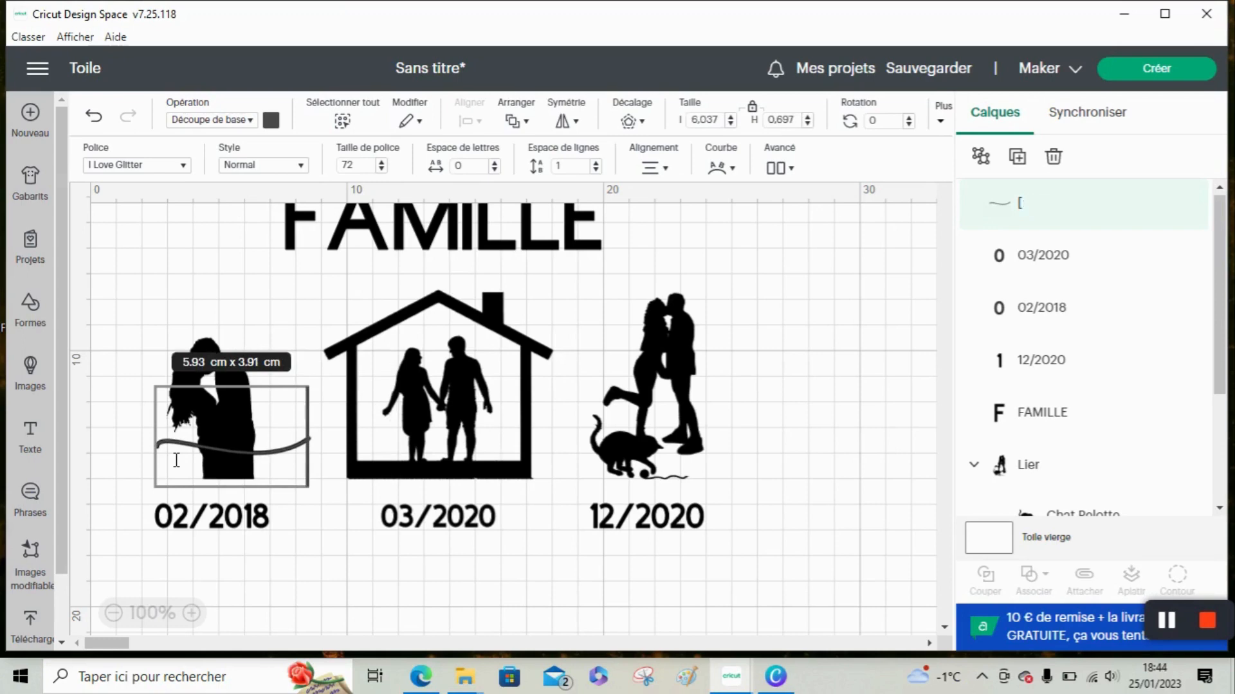
Step: Complete the text with the couple's two first names, separated by the | heart flourish and closed with a ] flourish
{"action": "type", "text": "M"}
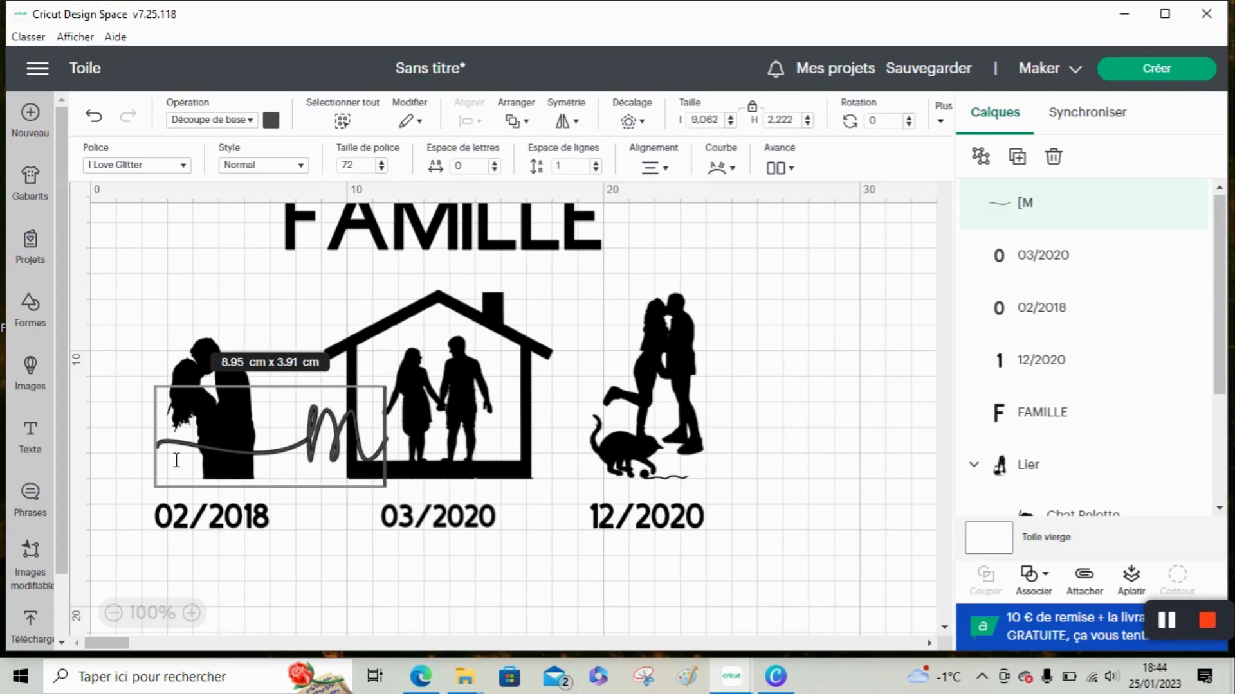
{"action": "type", "text": "élanie"}
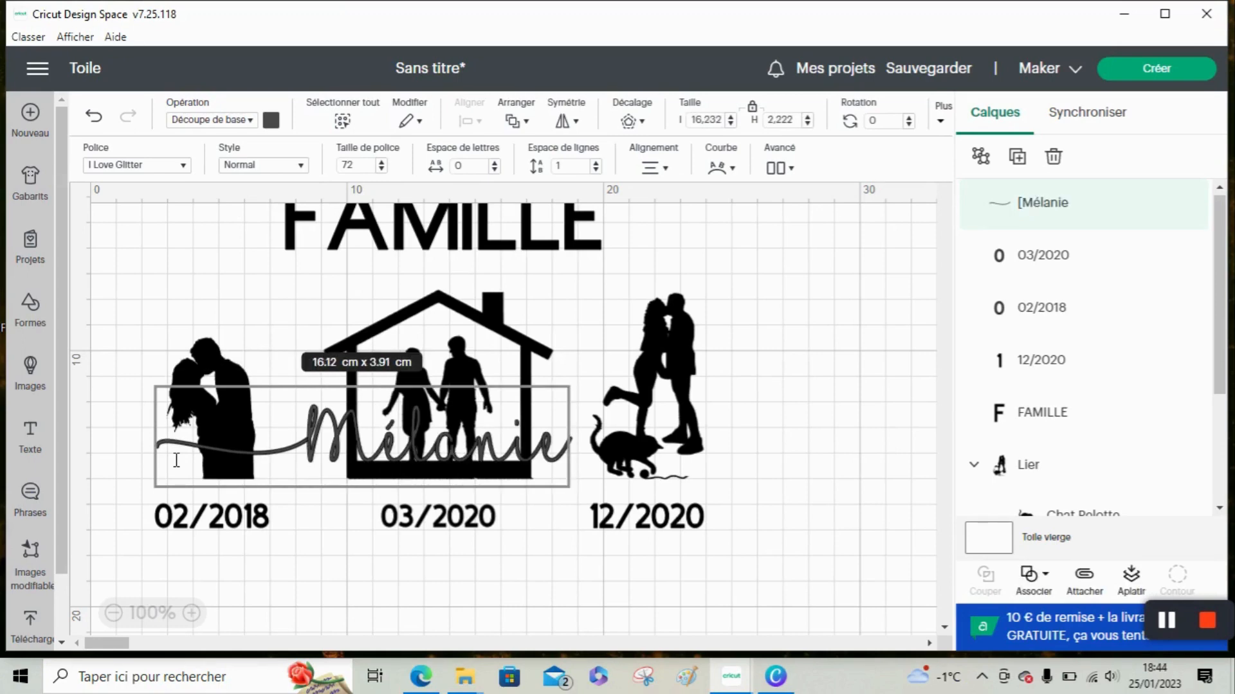
{"action": "type", "text": "]"}
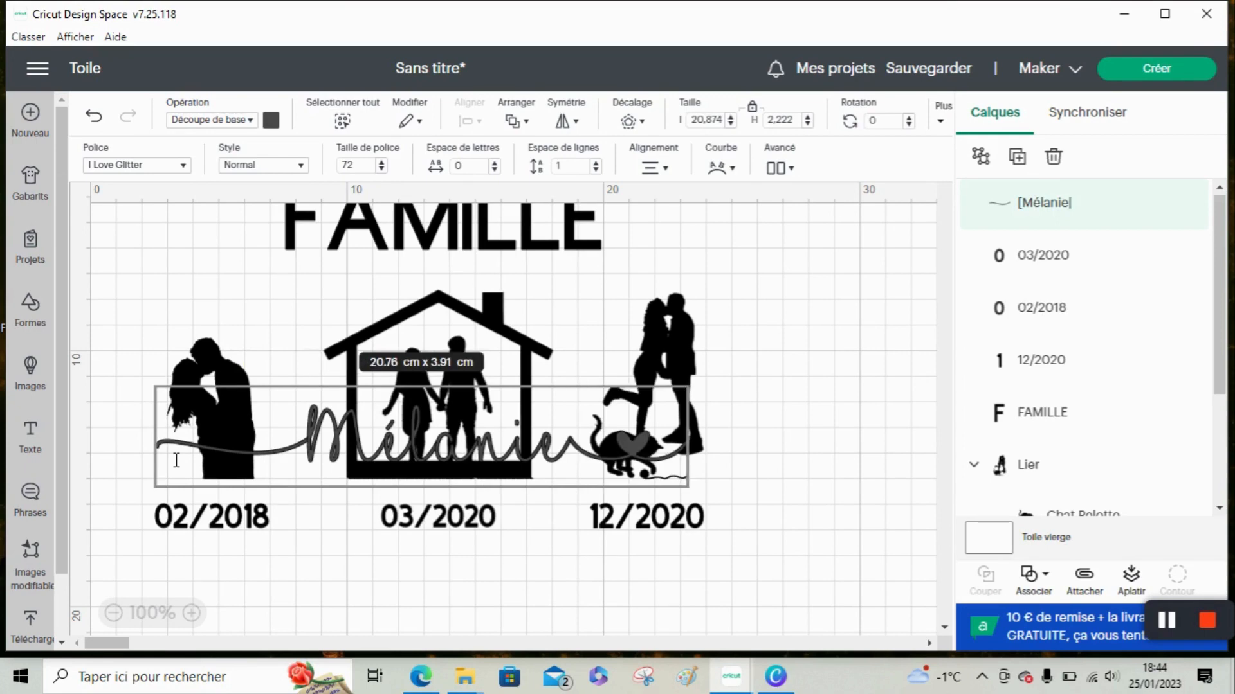
{"action": "type", "text": "Benj"}
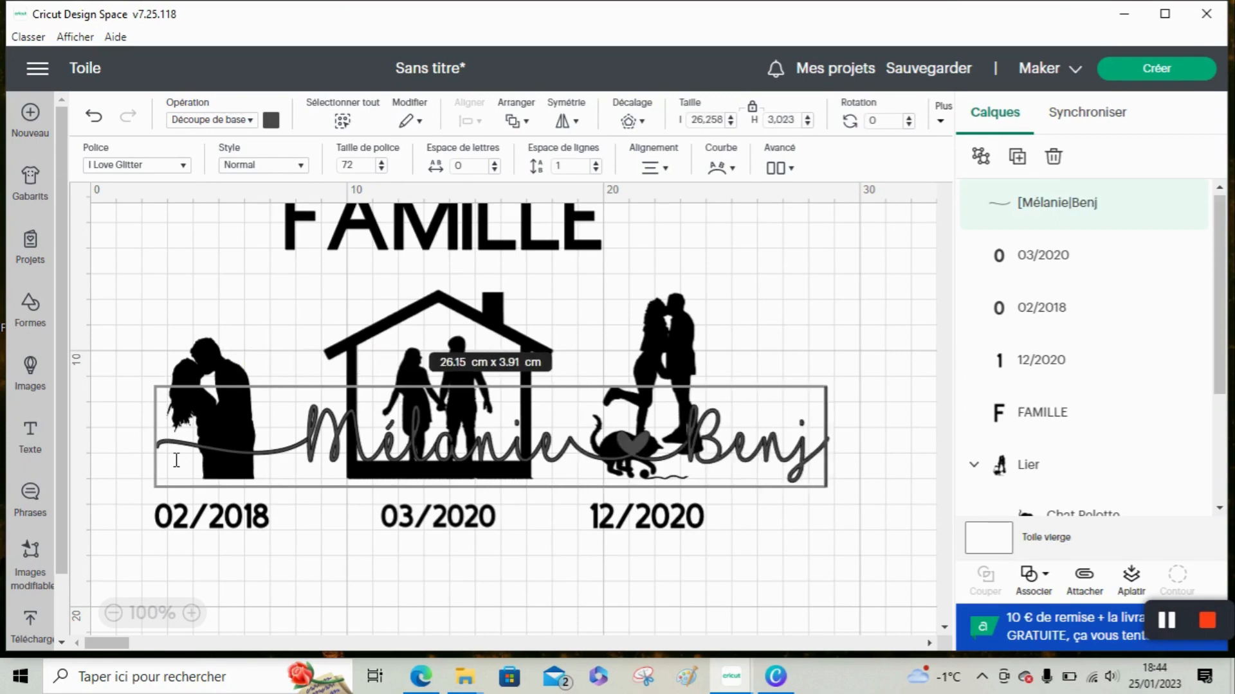
{"action": "type", "text": "amin"}
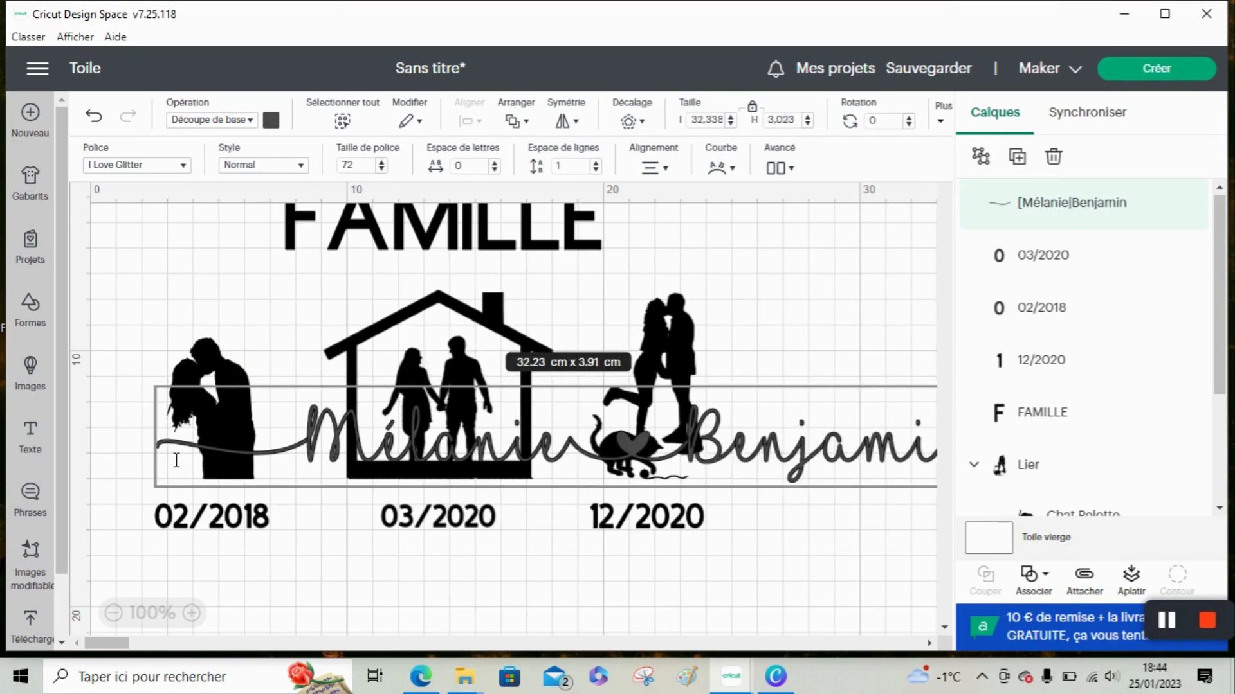
{"action": "type", "text": "]"}
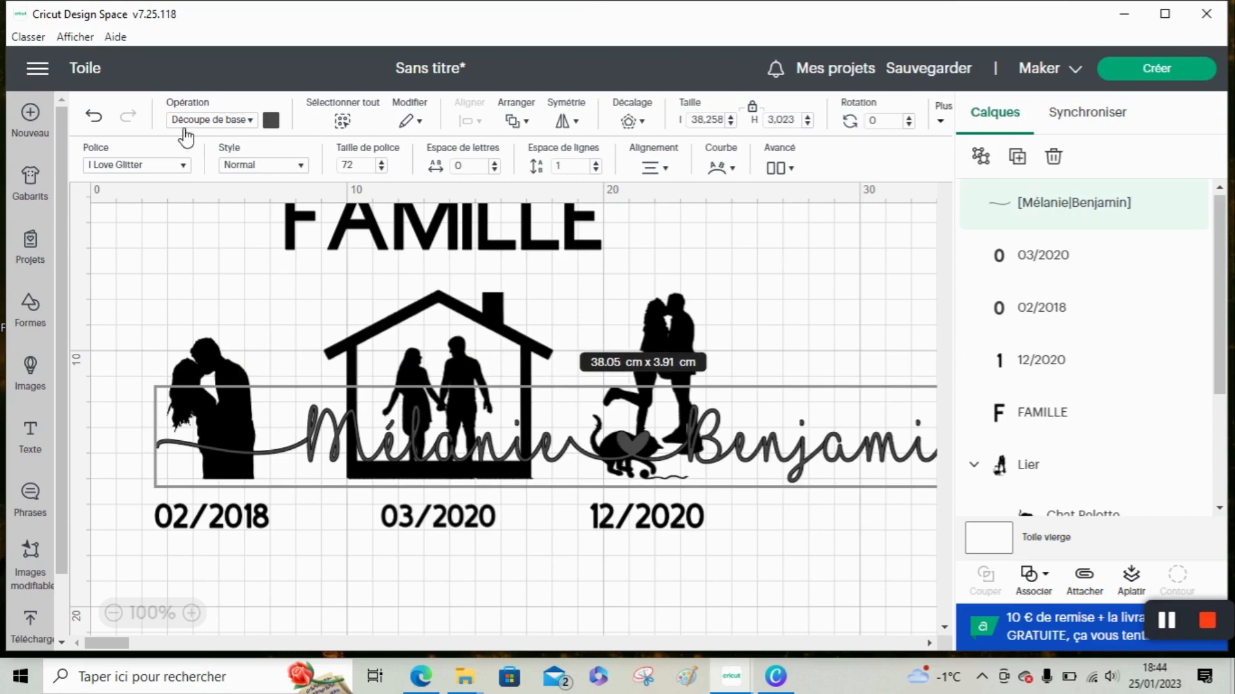
Step: Set the names text's width to 15 cm and move it to the empty area below the date captions
{"action": "double_click", "coordinate": [697, 126]}
{"action": "type", "text": "15"}
{"action": "key", "text": "Return"}
{"action": "left_click_drag", "start_coordinate": [441, 419], "coordinate": [551, 604]}
{"action": "left_click", "coordinate": [802, 495]}
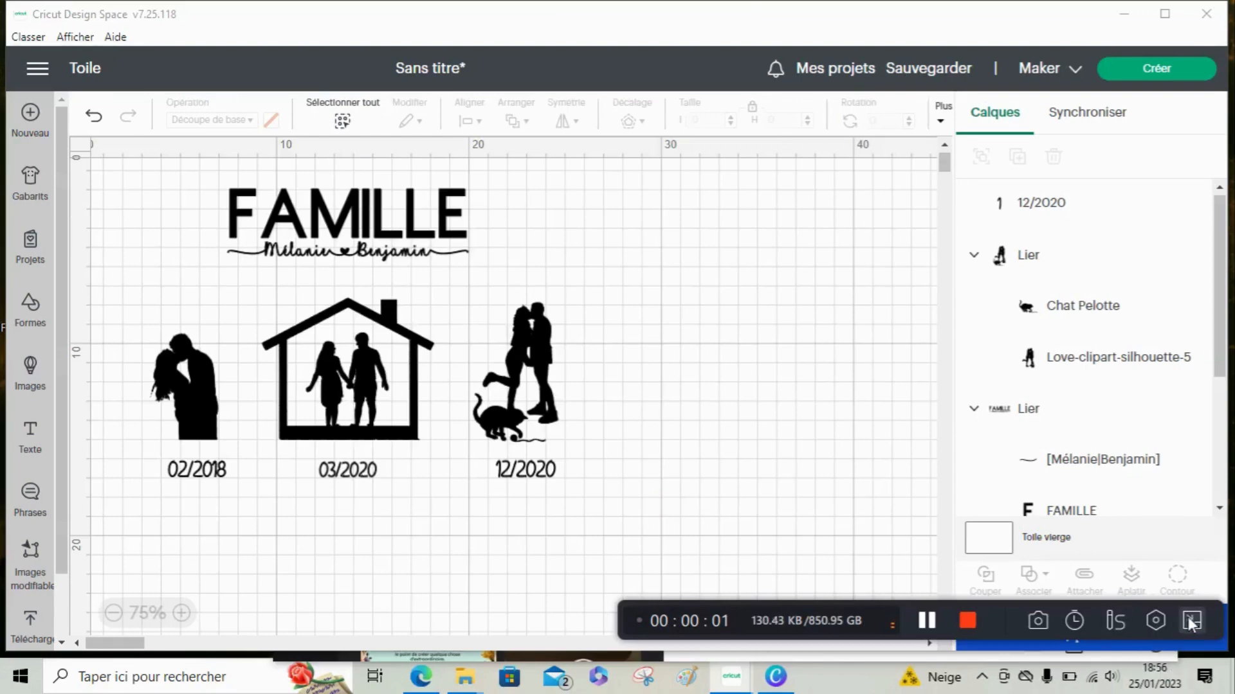
Step: Select the whole design and unite all its elements with the Lier operation
{"action": "left_click_drag", "start_coordinate": [604, 487], "coordinate": [128, 199]}
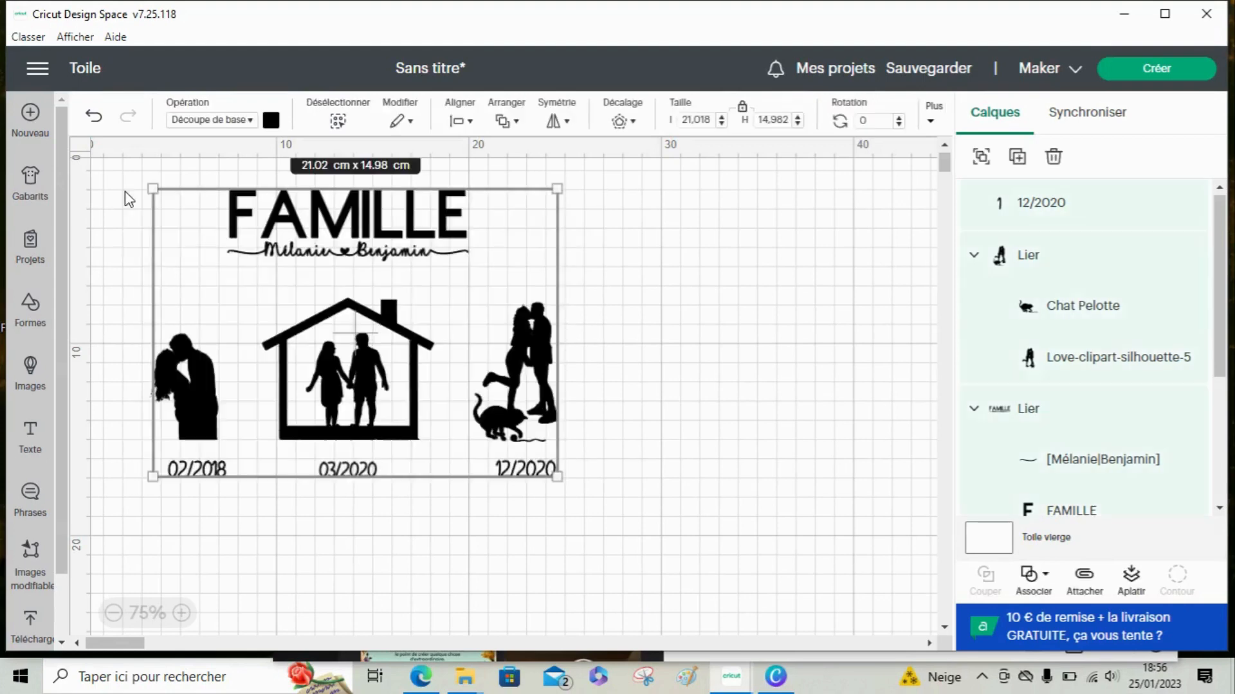
{"action": "left_click", "coordinate": [1042, 578]}
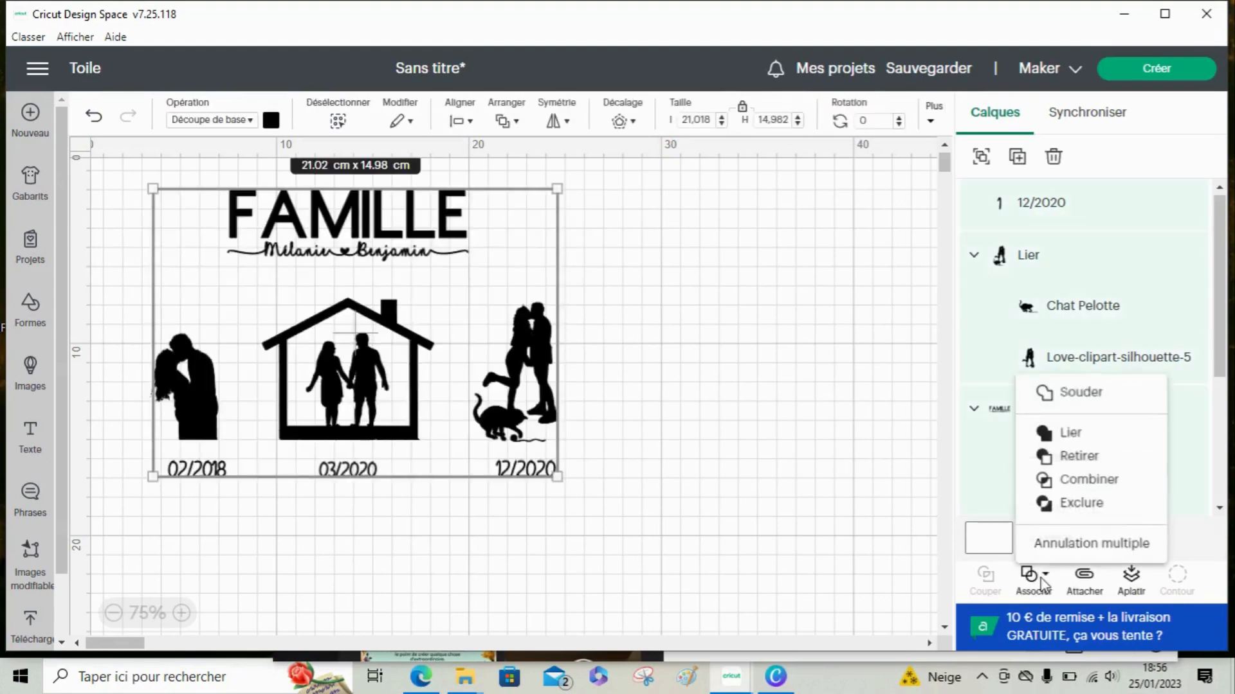
{"action": "left_click", "coordinate": [1067, 438]}
{"action": "left_click", "coordinate": [778, 347]}
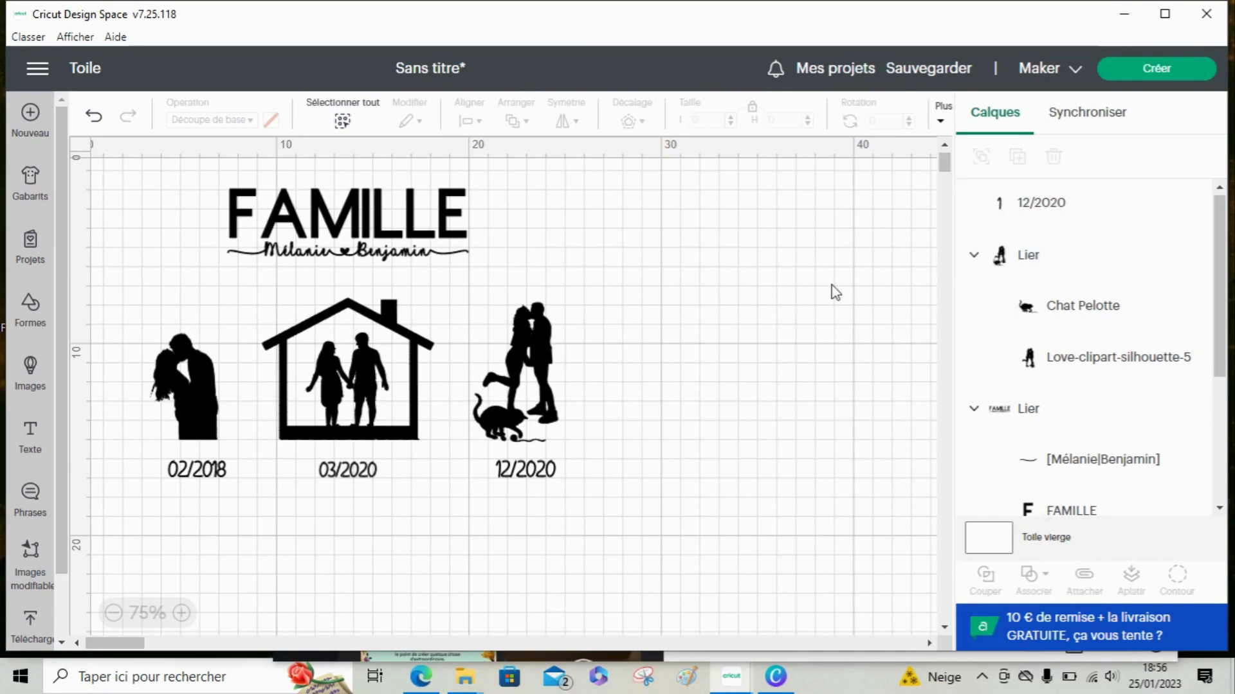
Step: Set the united design's width to 30 cm, keeping its proportions
{"action": "key", "text": "ctrl+a"}
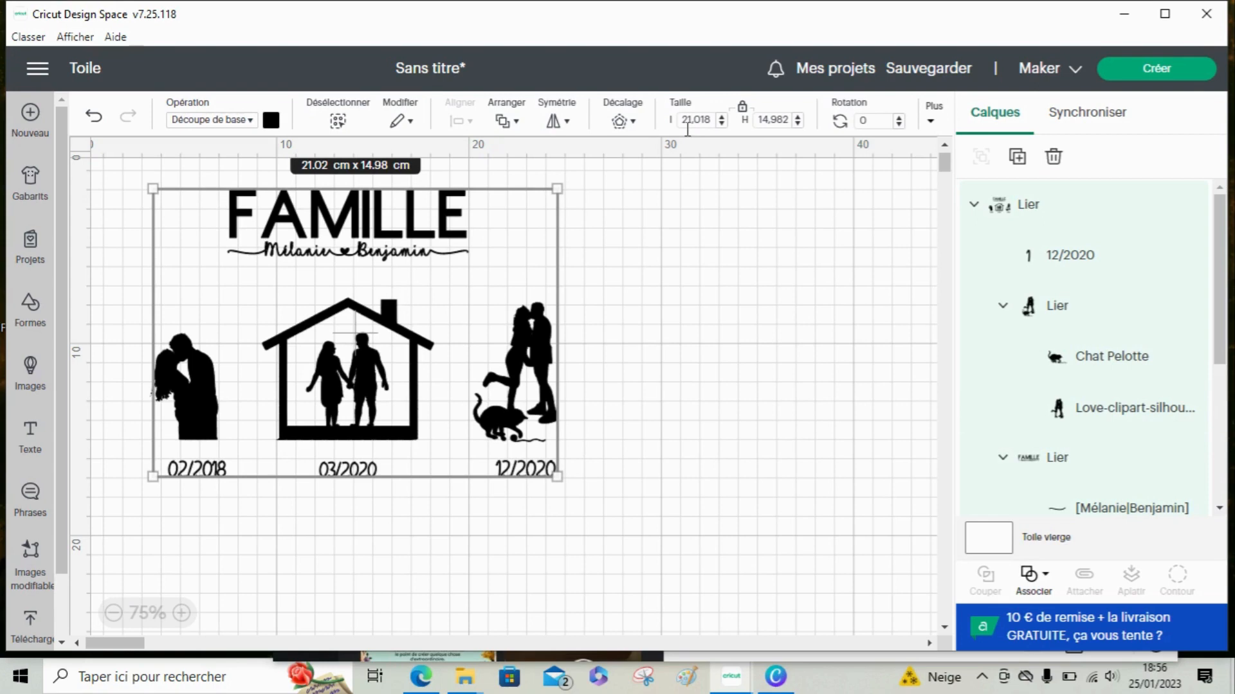
{"action": "left_click", "coordinate": [711, 126]}
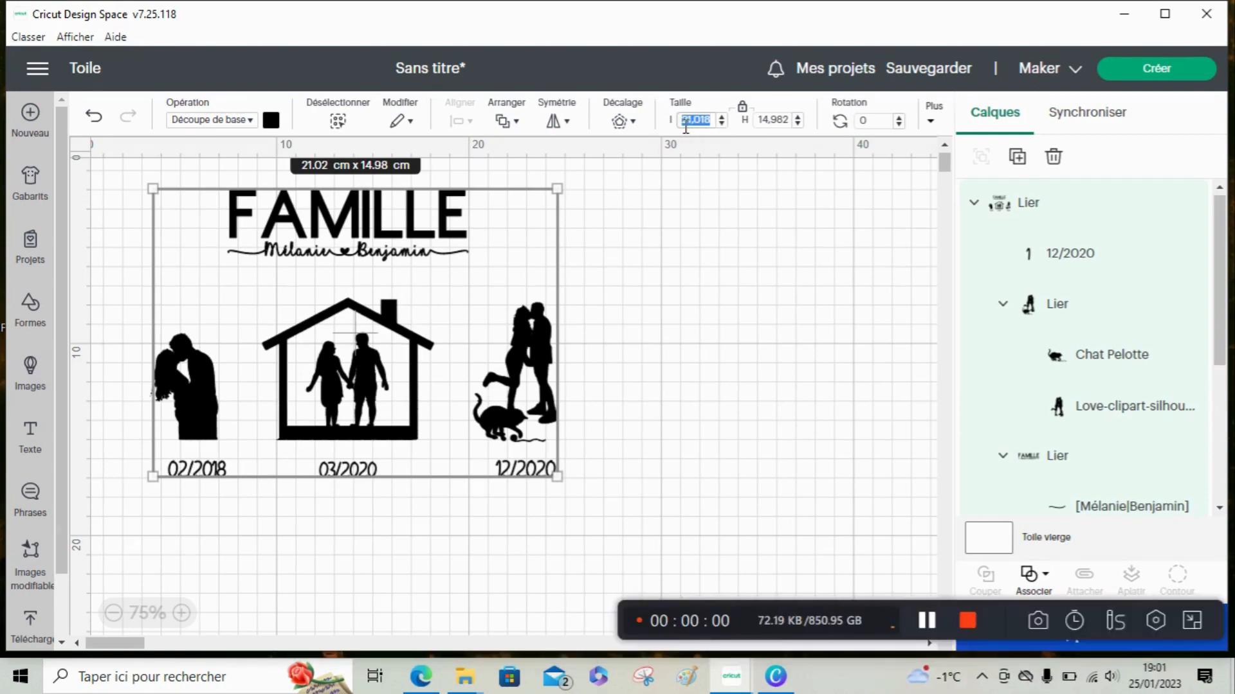
{"action": "type", "text": "30"}
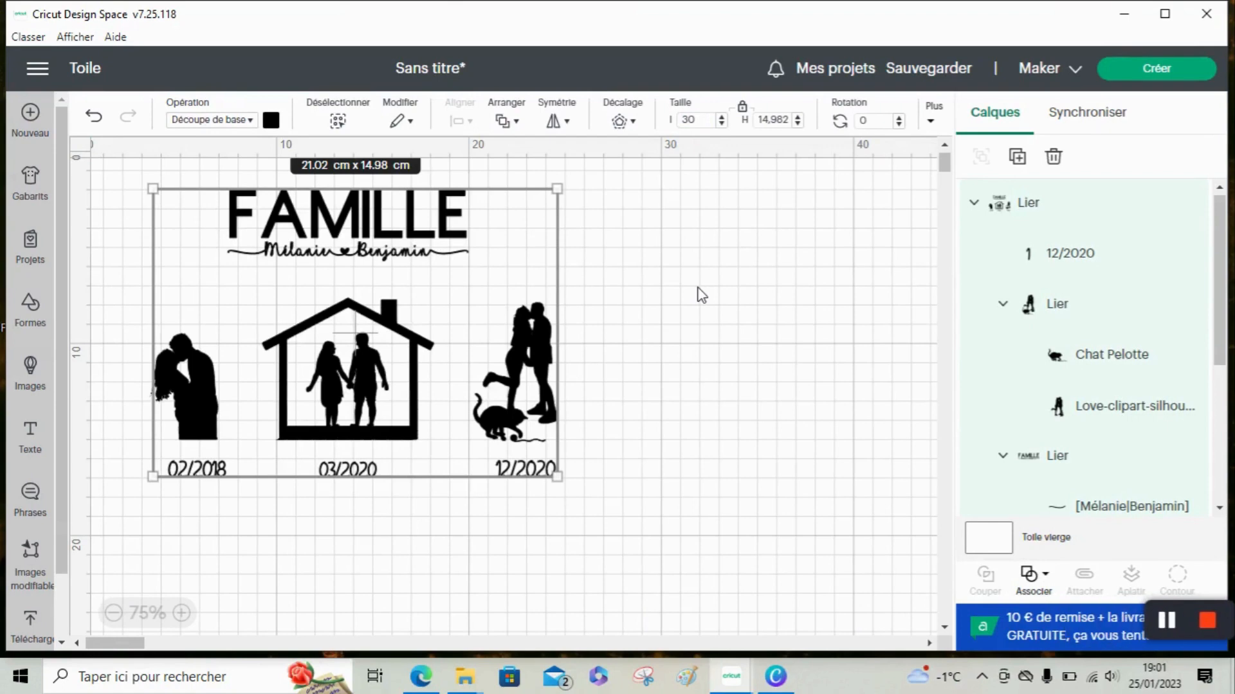
{"action": "key", "text": "Return"}
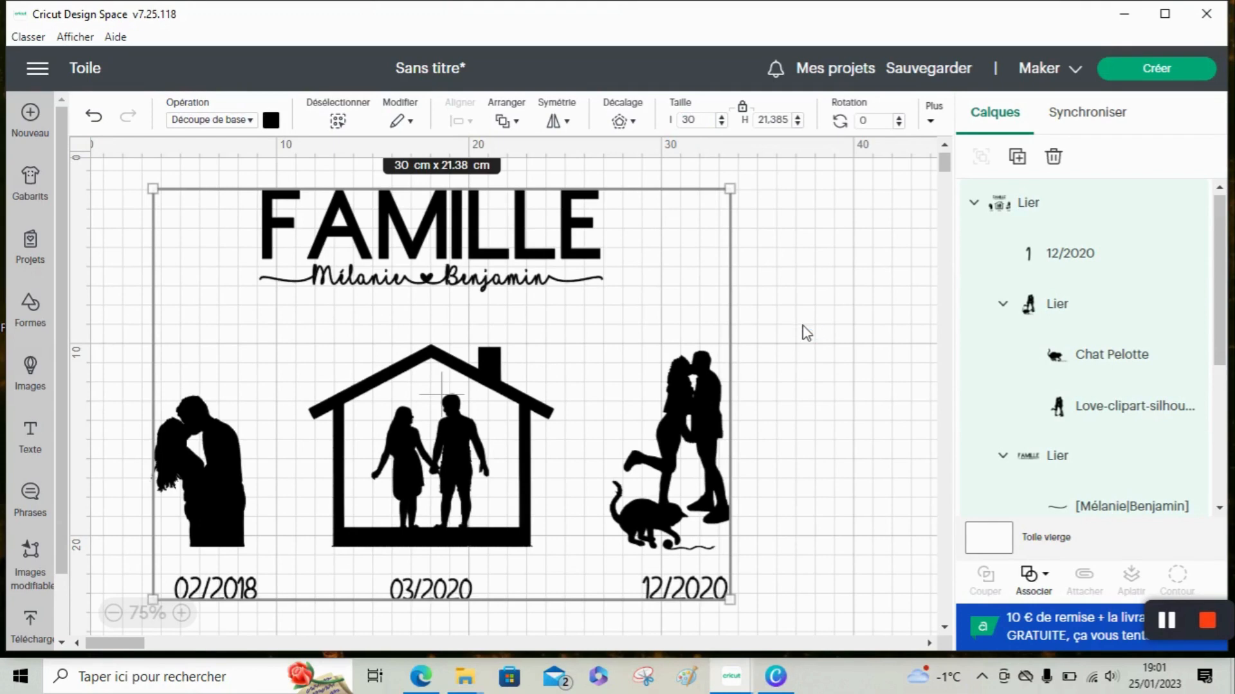
{"action": "left_click", "coordinate": [783, 320]}
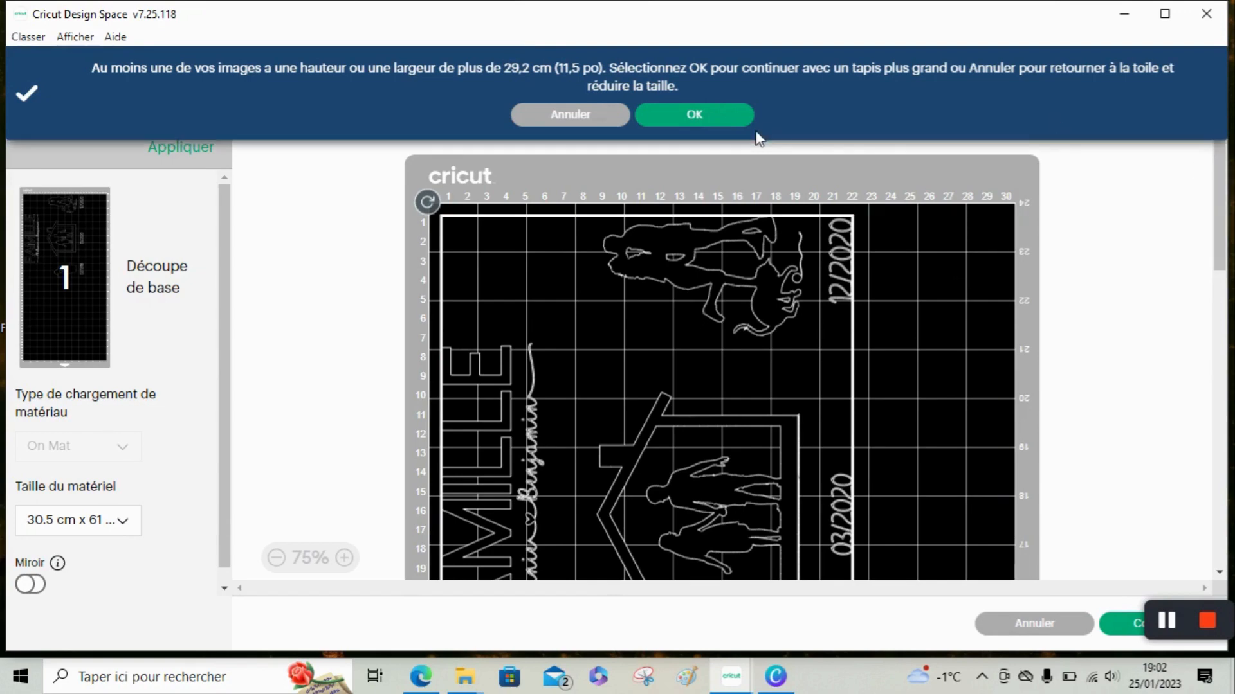
Step: Accept the larger mat, check the design's layout on it and continue to the material setup
{"action": "left_click", "coordinate": [730, 123]}
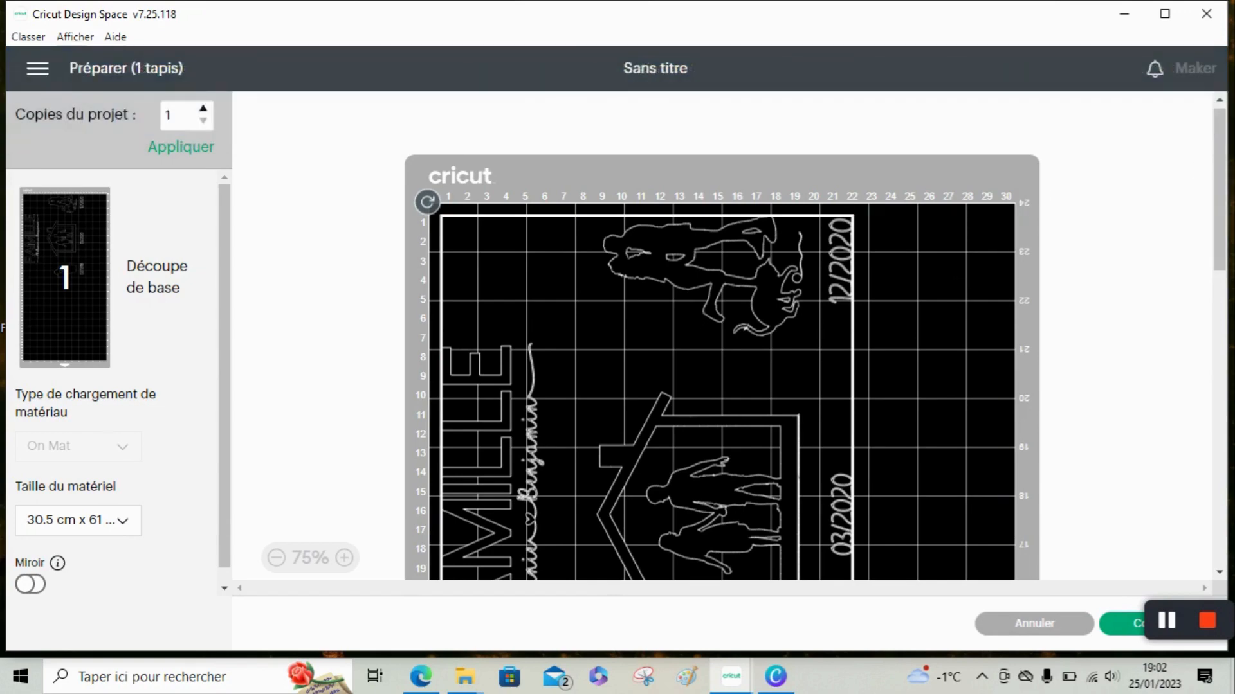
{"action": "left_click_drag", "start_coordinate": [1226, 199], "coordinate": [1230, 294]}
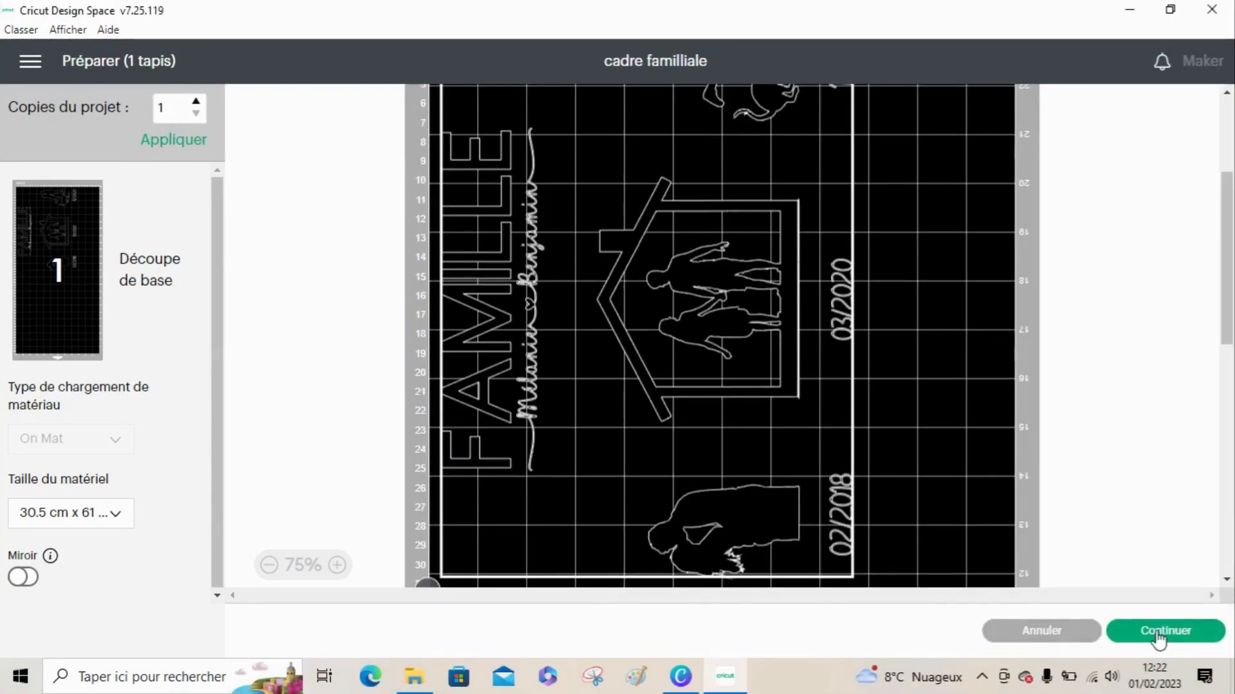
{"action": "left_click", "coordinate": [1158, 632]}
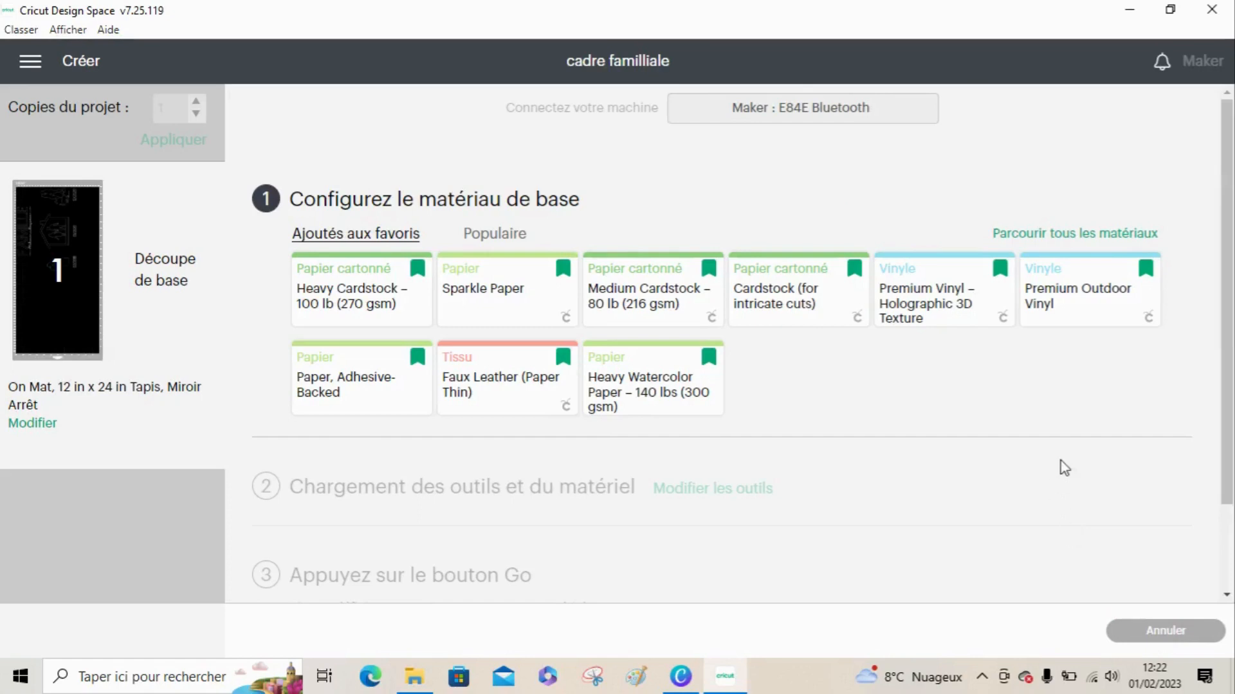
Step: Set the base material to Premium Outdoor Vinyl and review the tool and mat loading instructions
{"action": "left_click", "coordinate": [1087, 305]}
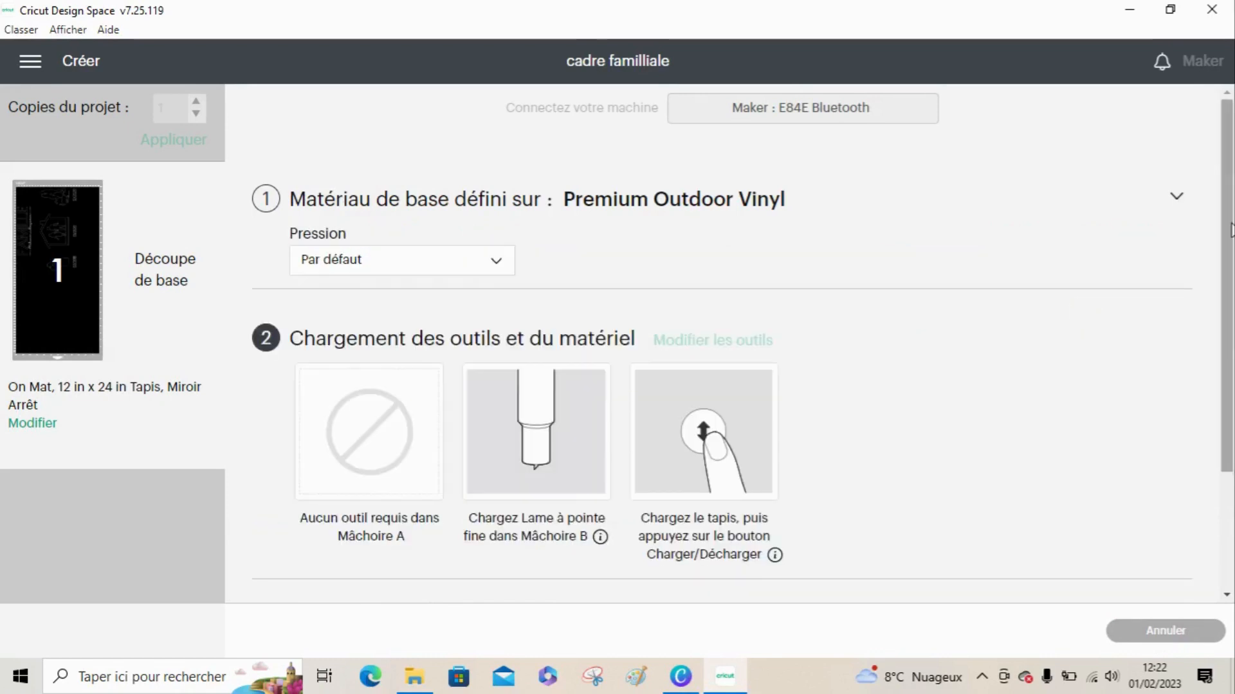
{"action": "left_click_drag", "start_coordinate": [1229, 229], "coordinate": [1232, 286]}
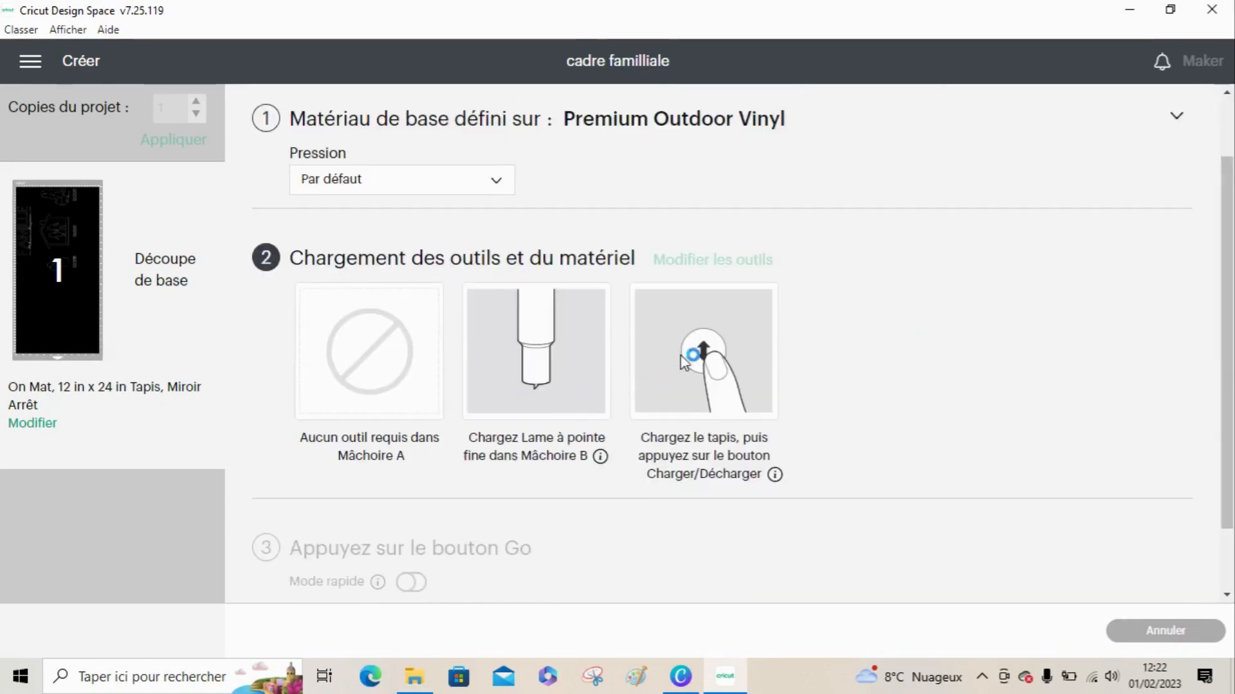
{"action": "left_click_drag", "start_coordinate": [1231, 268], "coordinate": [1233, 308]}
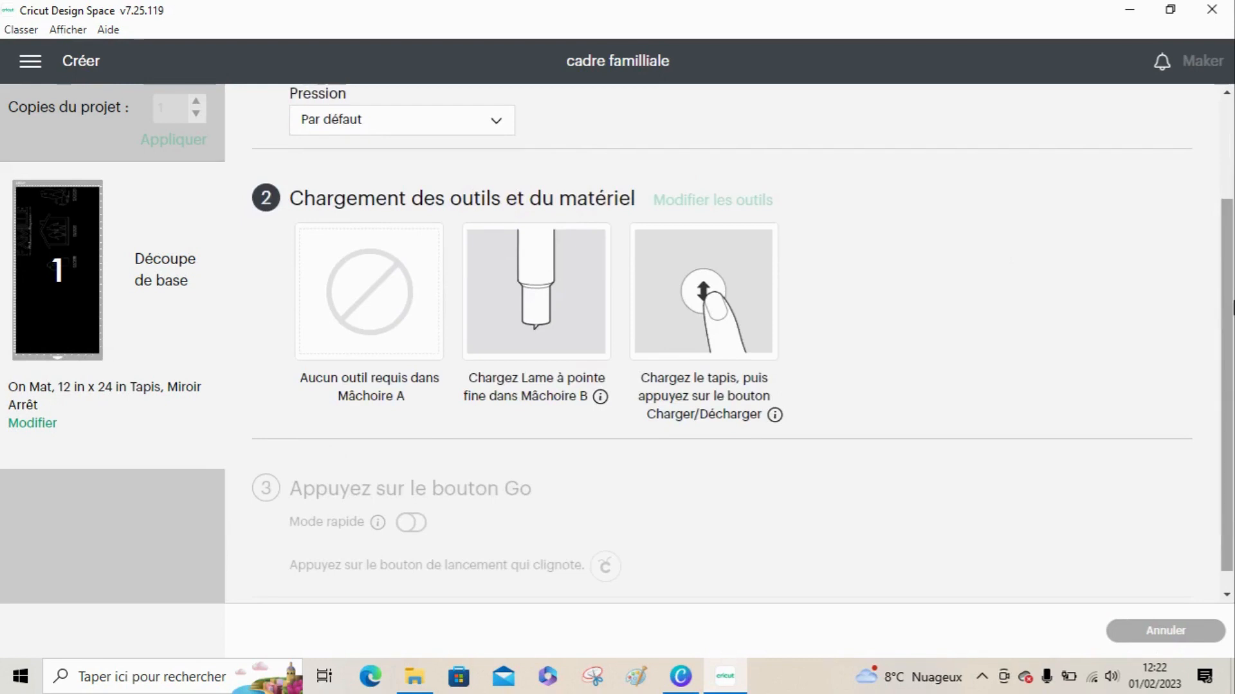